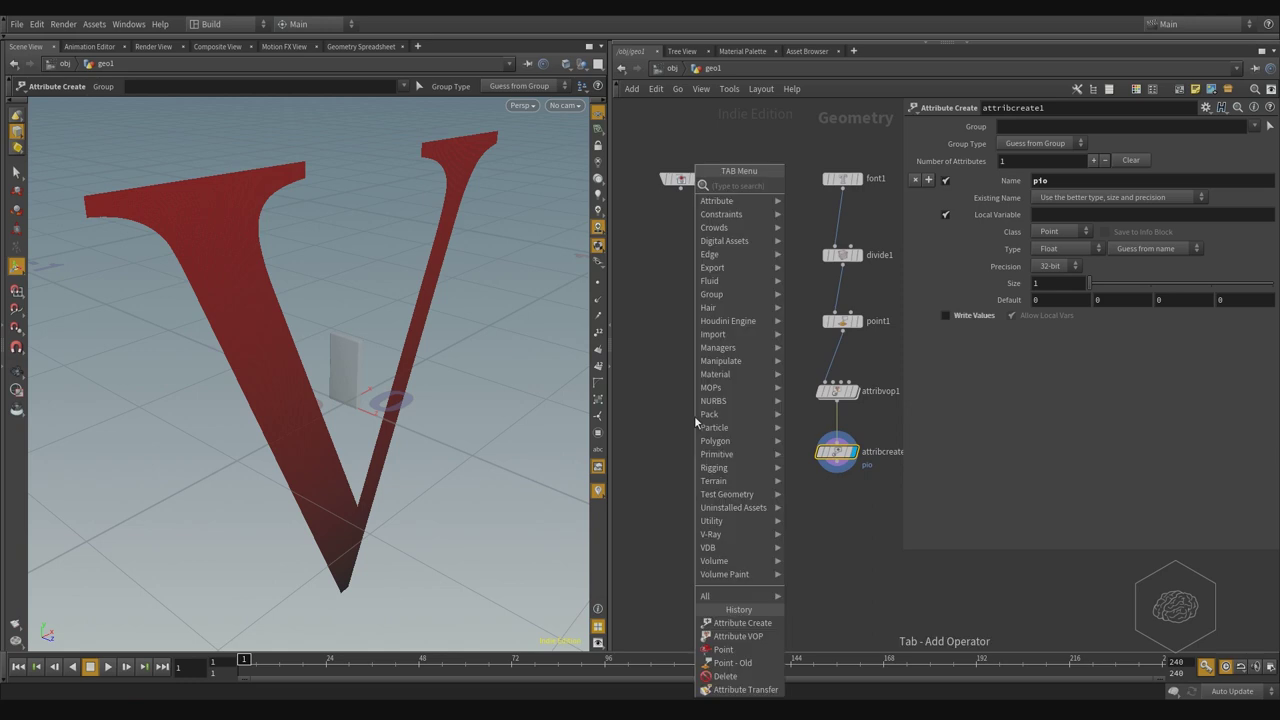
# Add an Object Merge node and a Grid node, placing grid1 to the left of the chain
pyautogui.write('object merge')
pyautogui.press('Return')
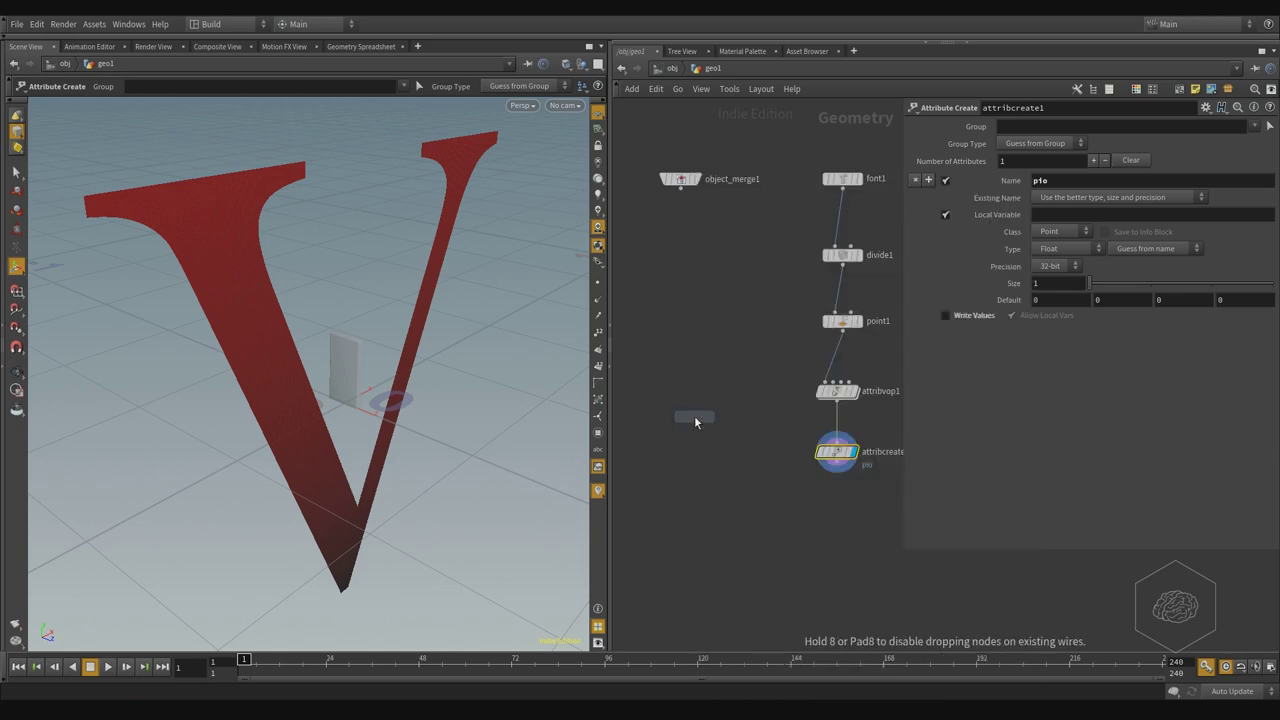
pyautogui.click(694, 415)
pyautogui.moveTo(694, 415); pyautogui.dragTo(690, 348)
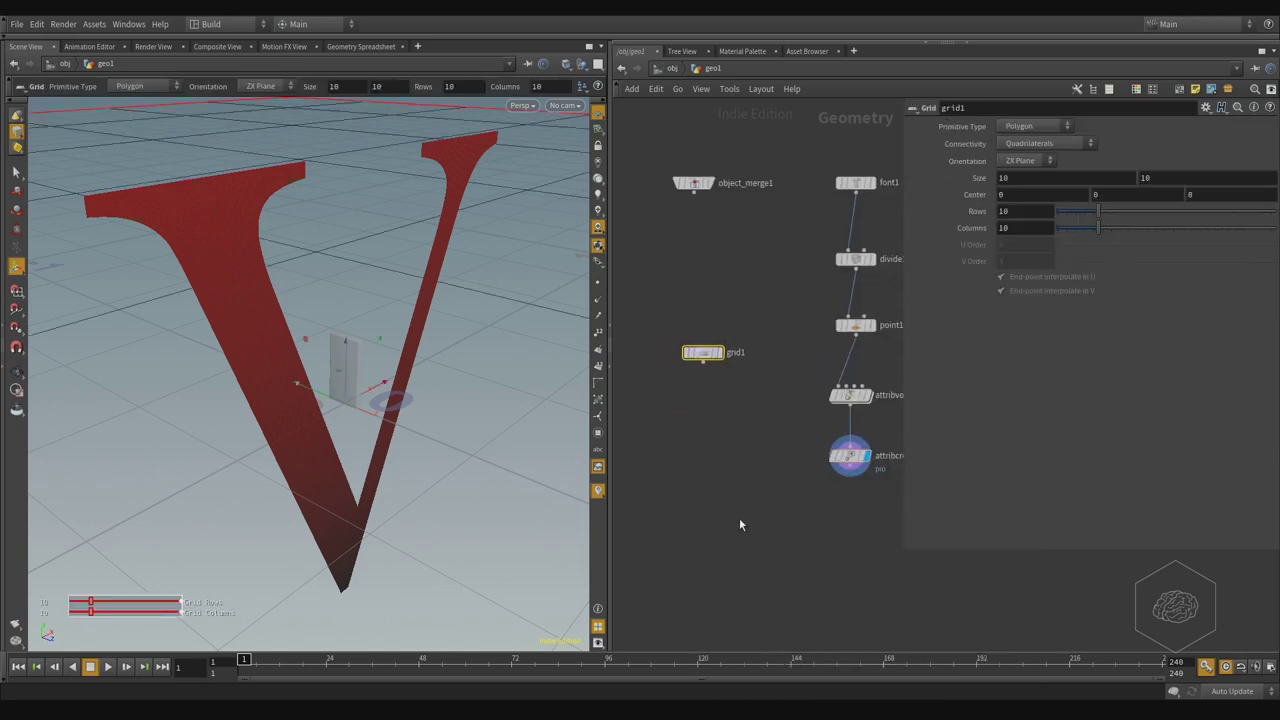
pyautogui.moveTo(739, 518)
pyautogui.mouseDown(button='middle')
pyautogui.moveTo(772, 478)
pyautogui.moveTo(800, 509)
pyautogui.mouseUp(button='middle')
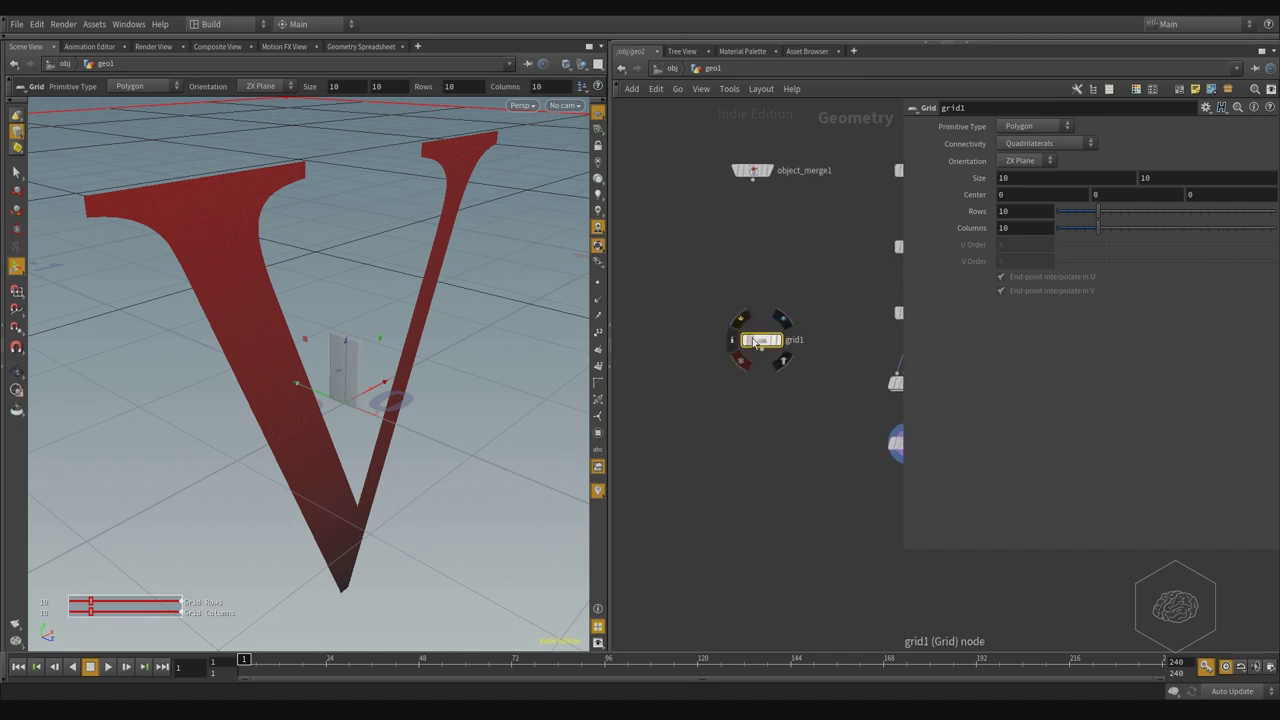
pyautogui.moveTo(755, 342)
pyautogui.mouseDown()
pyautogui.moveTo(699, 345)
pyautogui.moveTo(681, 377)
pyautogui.mouseUp()
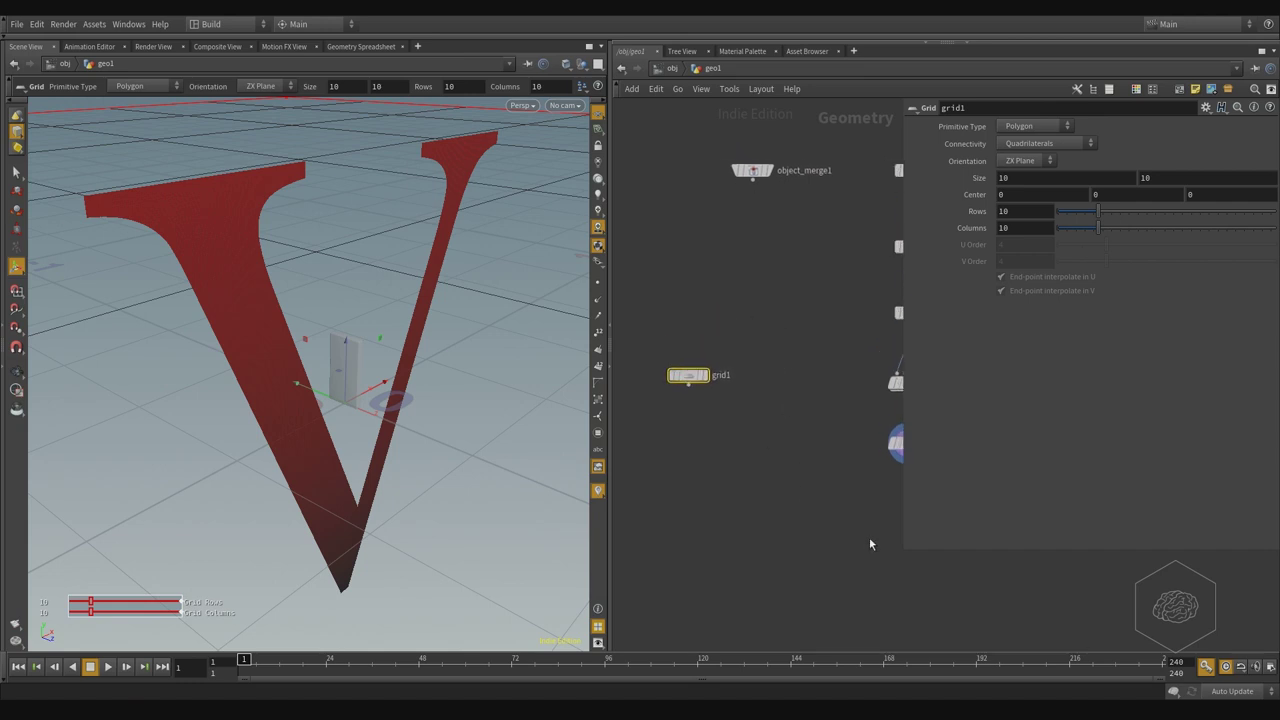
pyautogui.moveTo(869, 544); pyautogui.dragTo(806, 517, button='middle')
# Add an Attribute Transfer node below grid1 and wire grid1 into its first input
pyautogui.press('Tab')
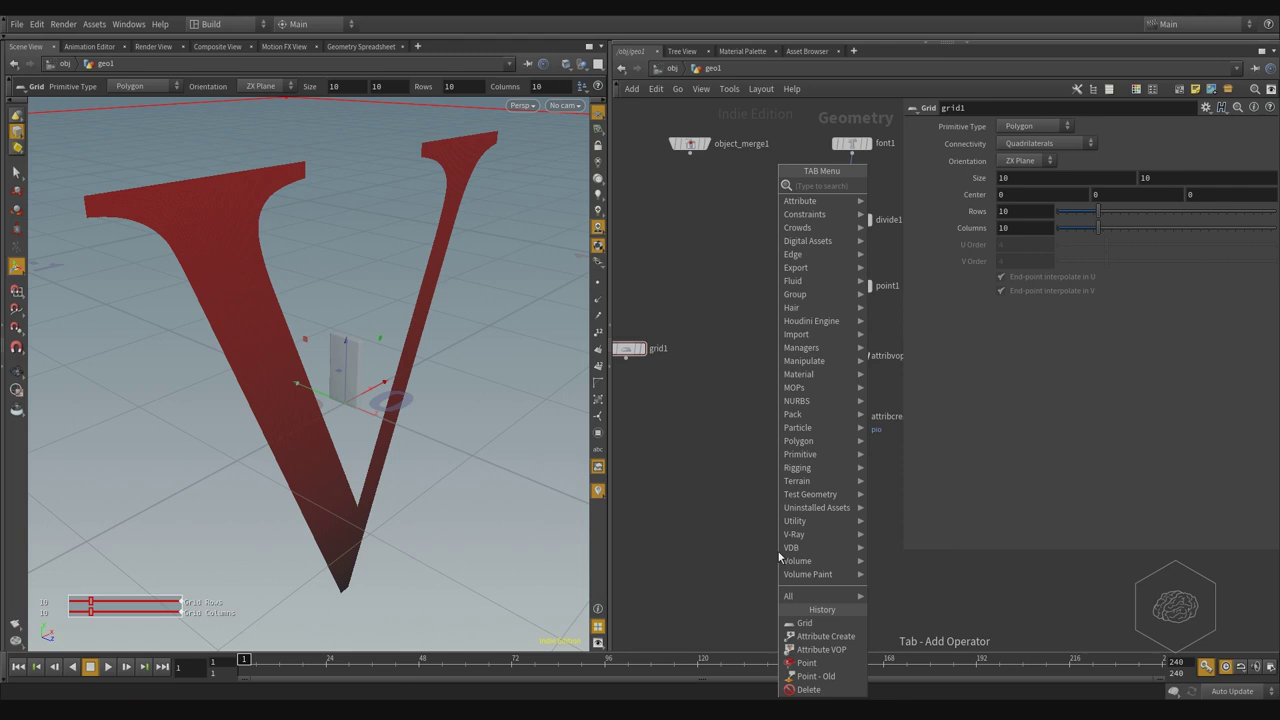
pyautogui.write('trans')
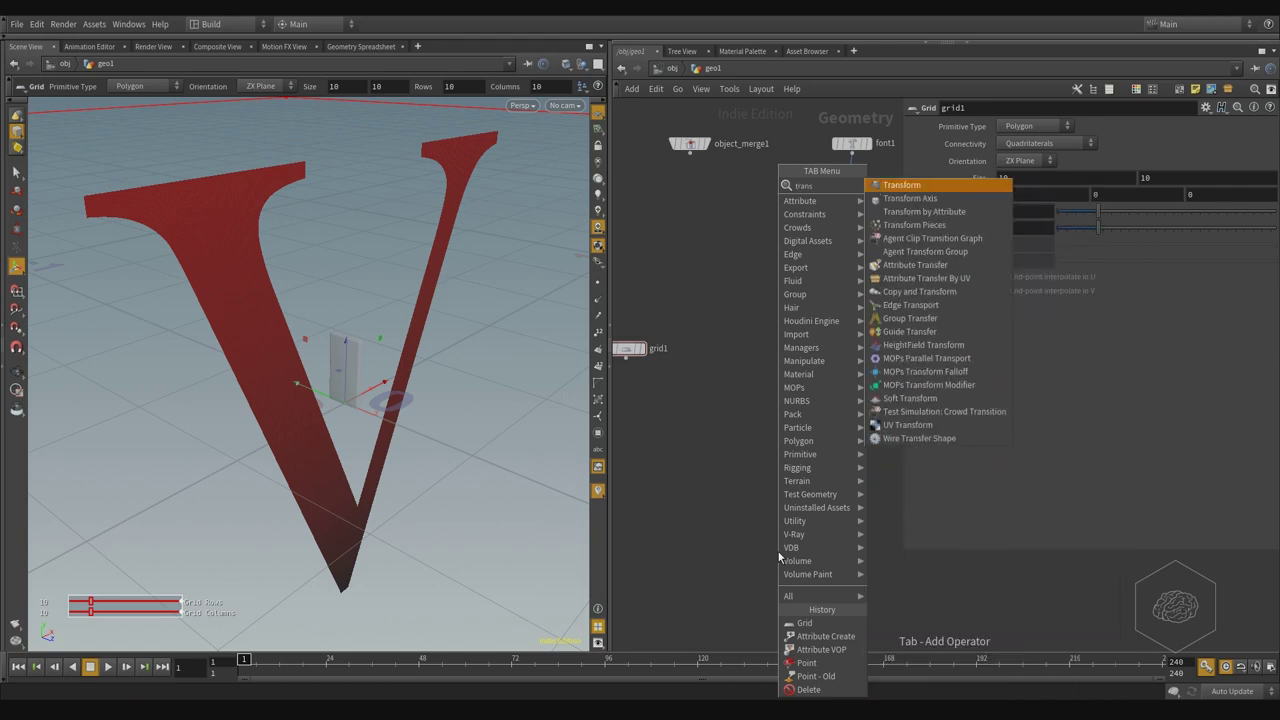
pyautogui.press('BackSpace')
pyautogui.press('BackSpace')
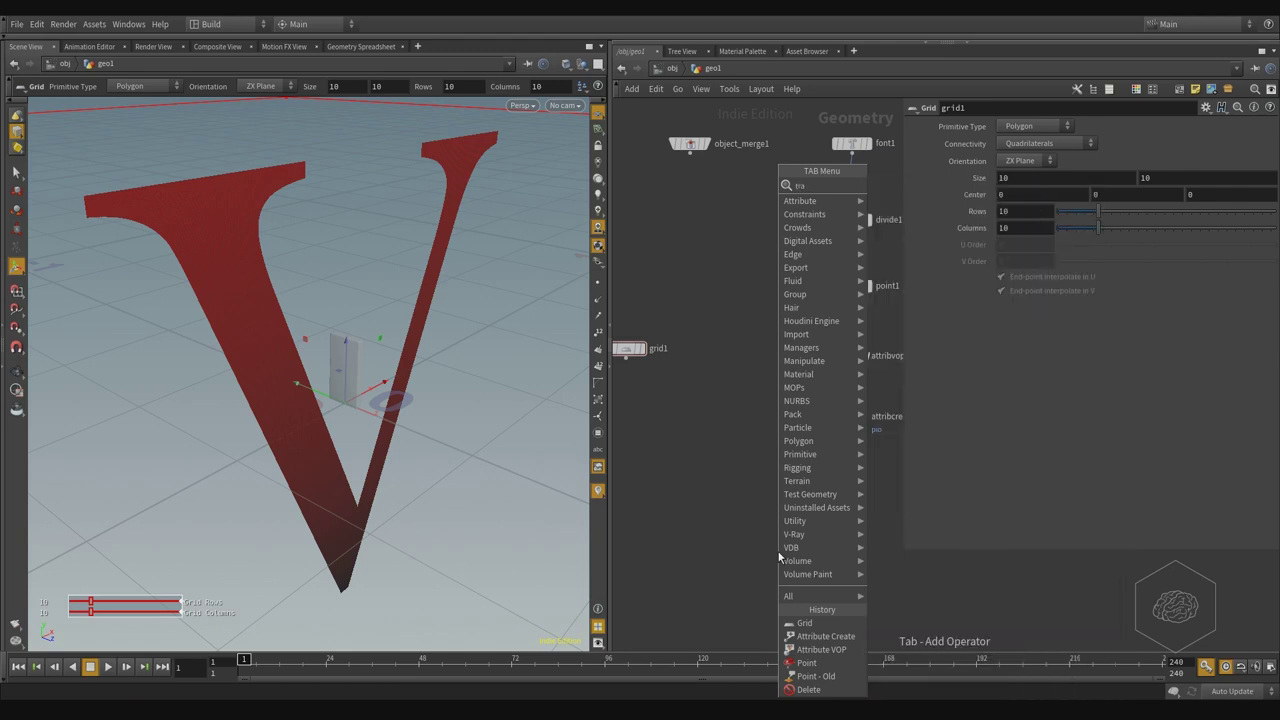
pyautogui.write('nsform')
pyautogui.press('Return')
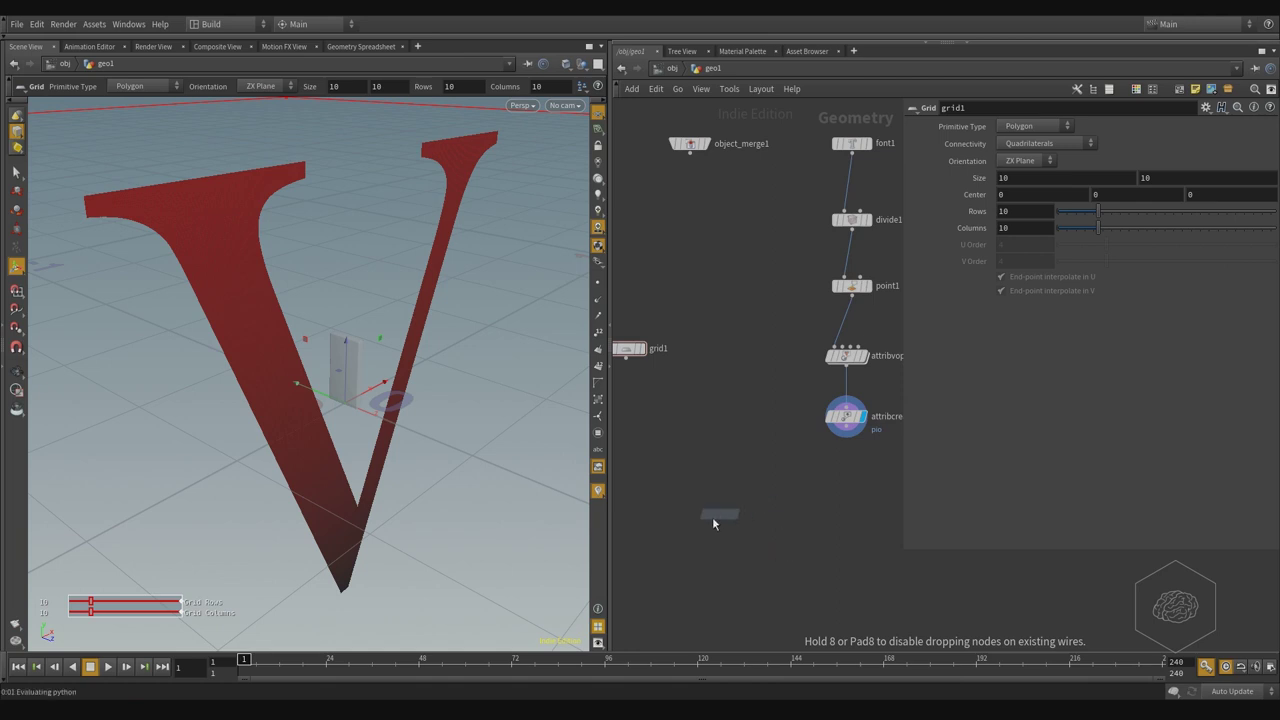
pyautogui.click(717, 546)
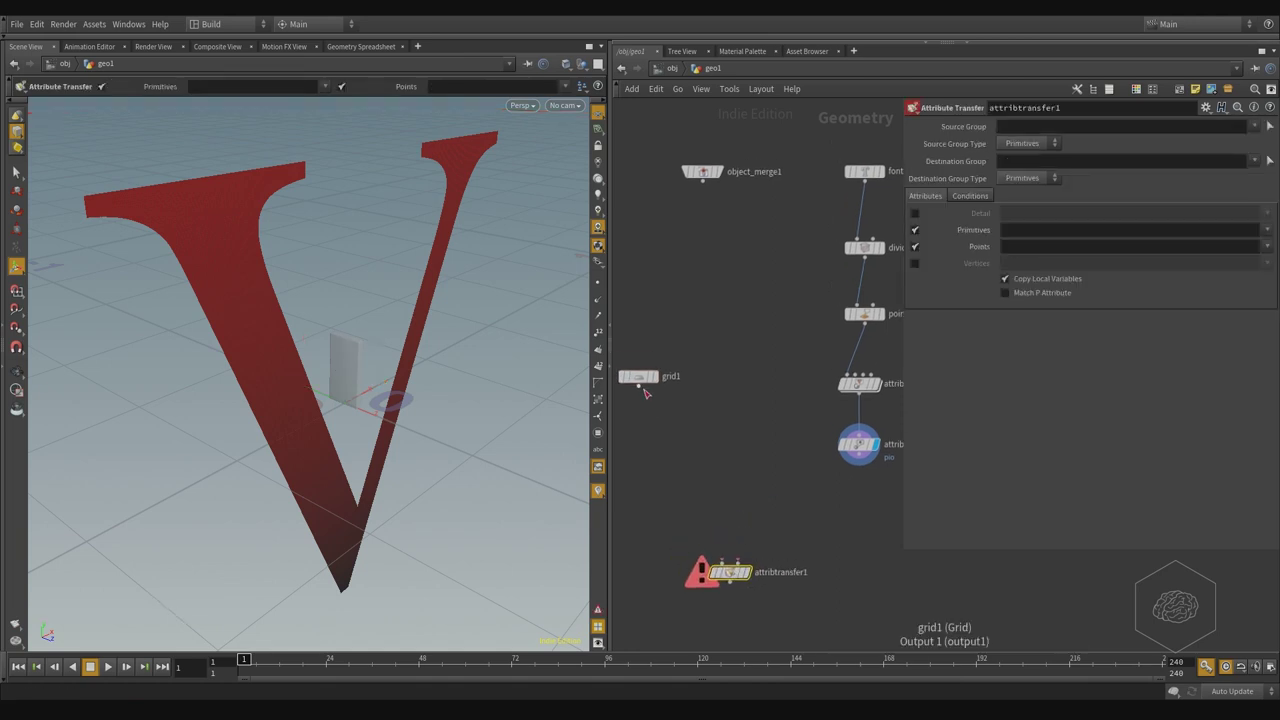
pyautogui.click(638, 385)
pyautogui.click(722, 560)
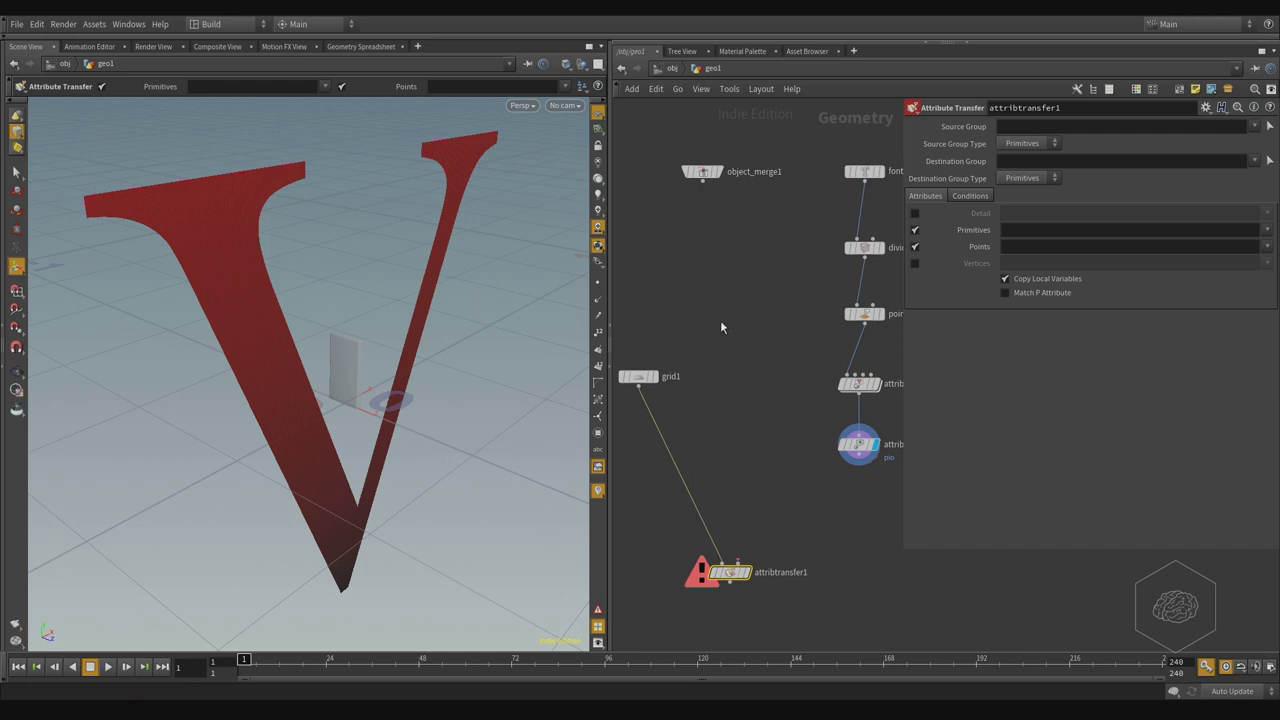
pyautogui.click(638, 377)
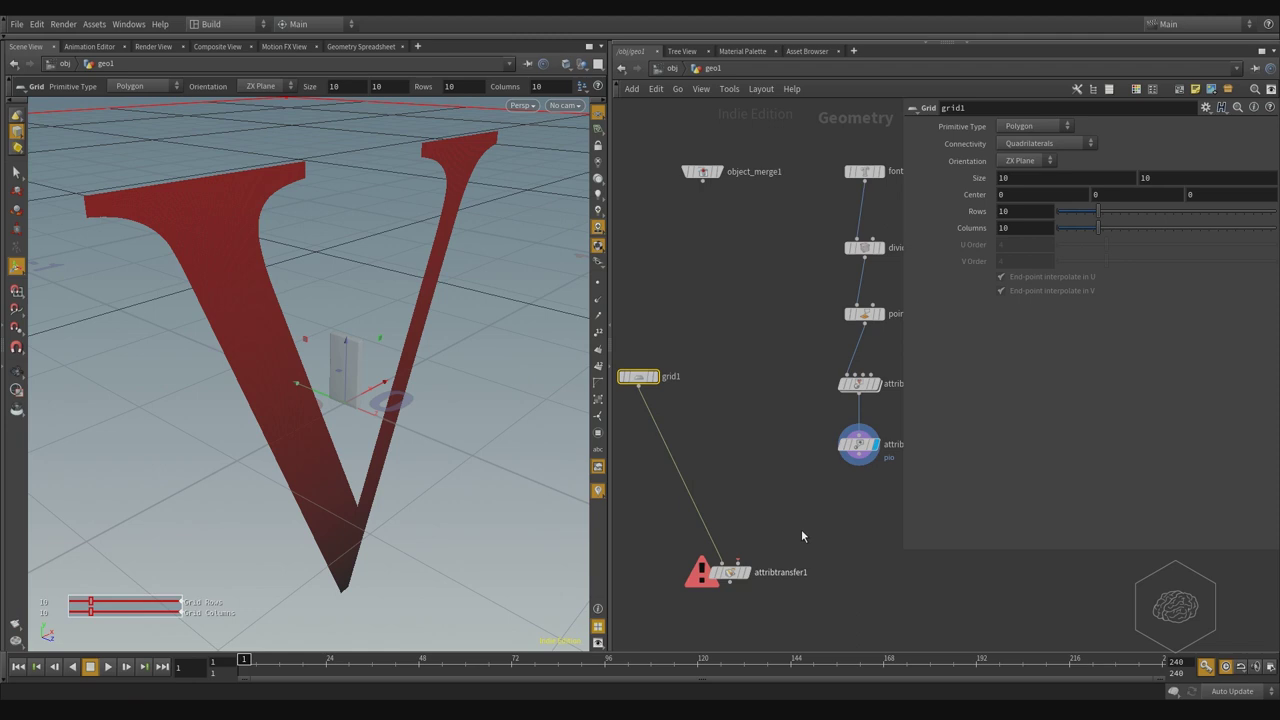
pyautogui.moveTo(770, 513); pyautogui.dragTo(729, 500, button='middle')
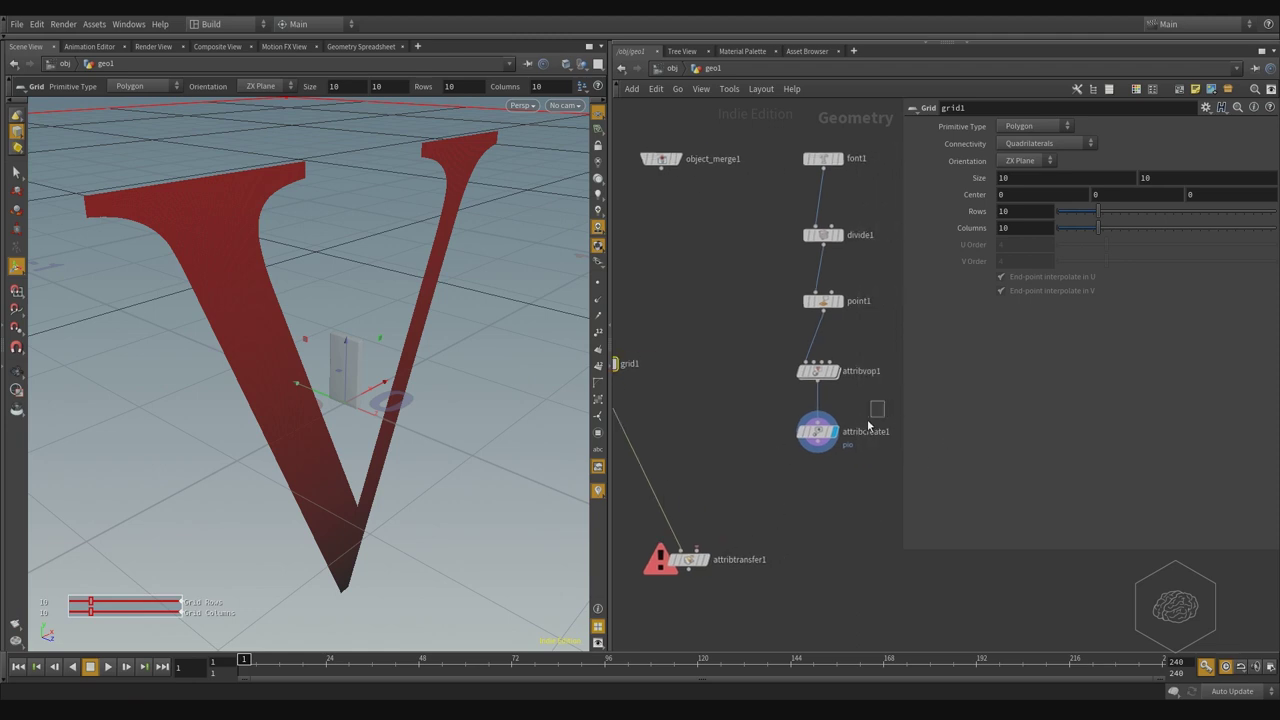
# Add a Transform node directly under attribcreate1 and set its display flag
pyautogui.click(811, 451)
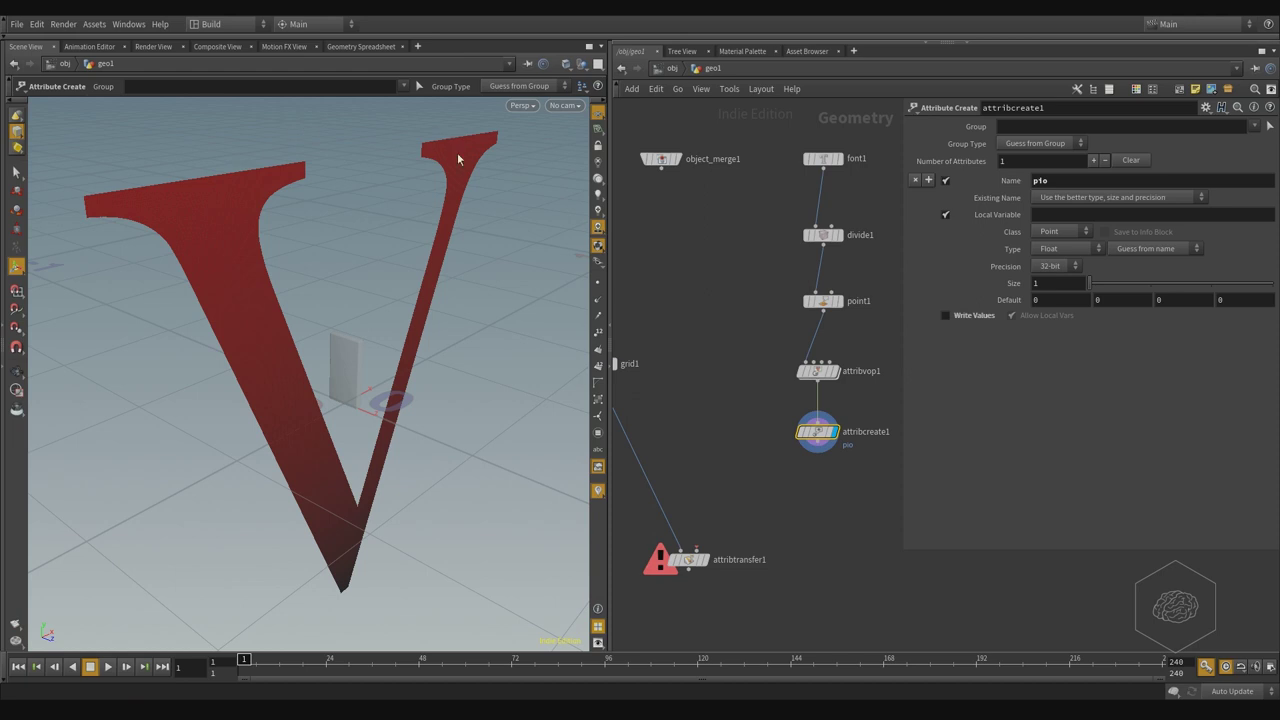
pyautogui.press('Tab')
pyautogui.write('attrib')
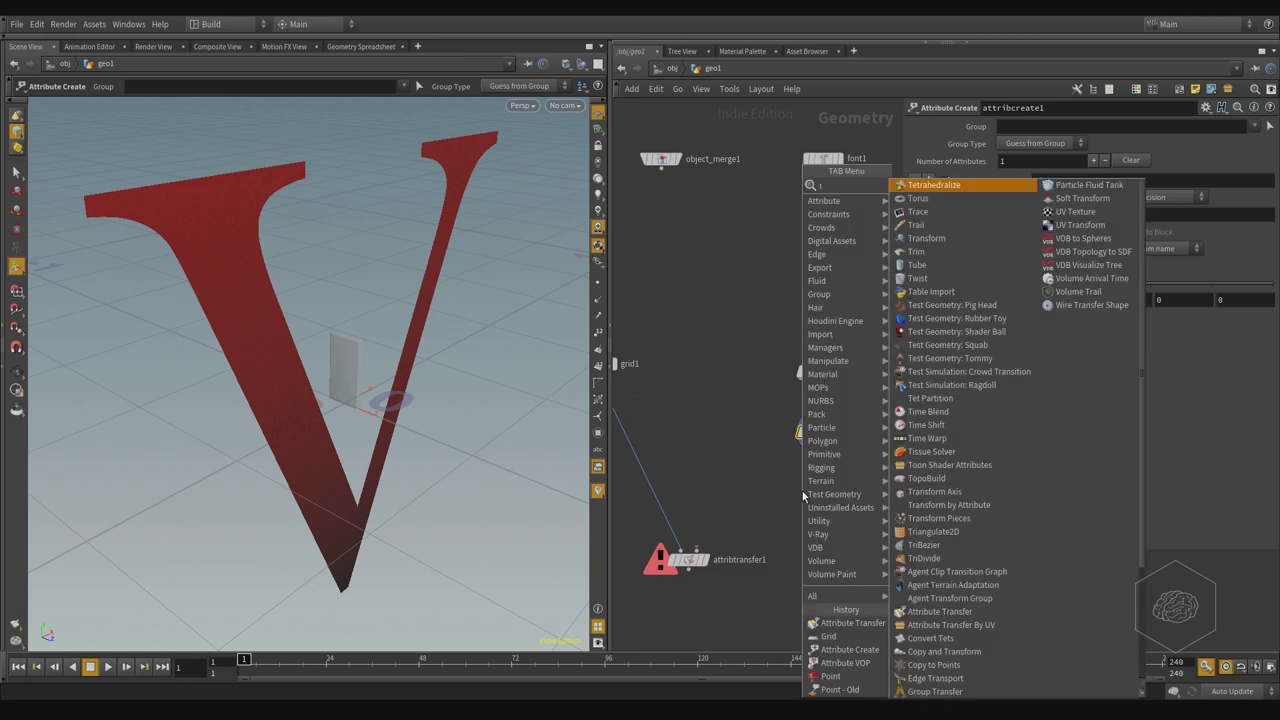
pyautogui.press('Return')
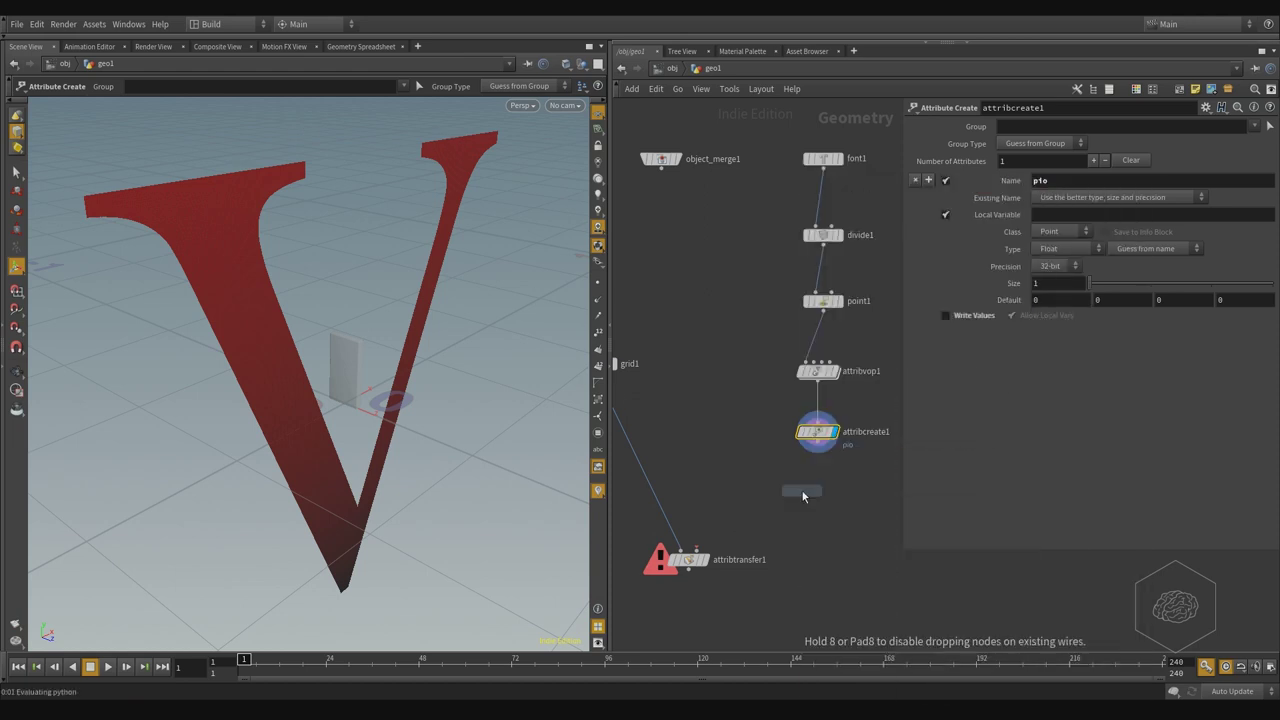
pyautogui.click(802, 493)
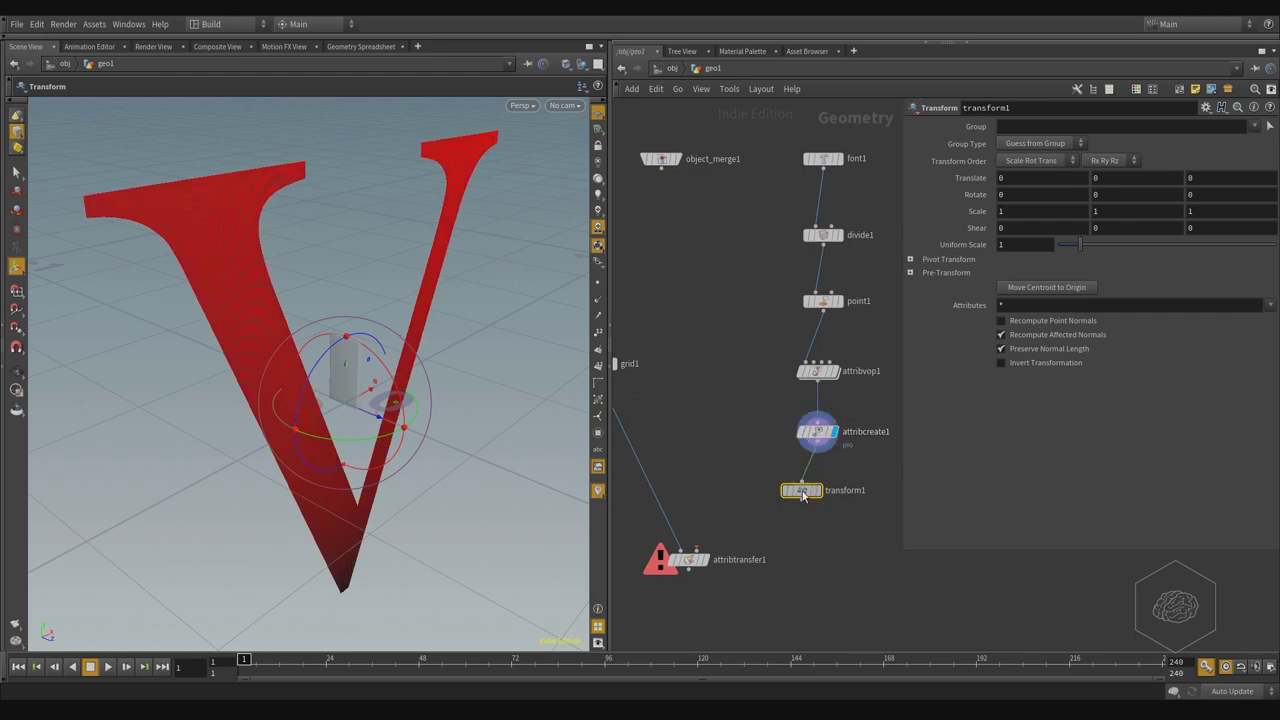
pyautogui.moveTo(802, 488); pyautogui.dragTo(817, 486)
pyautogui.click(836, 469)
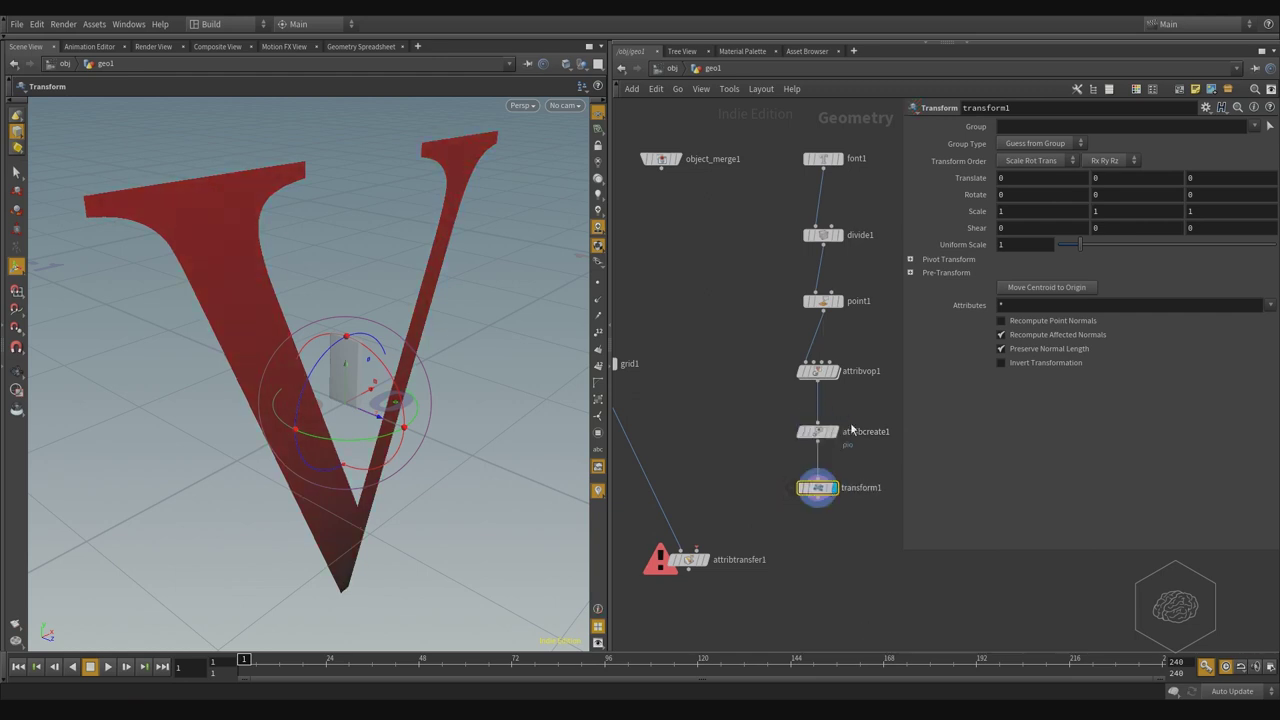
# Set transform1's Rotate X to -90 and Uniform Scale to 5
pyautogui.click(1088, 195)
pyautogui.write('-')
pyautogui.write('90')
pyautogui.press('Return')
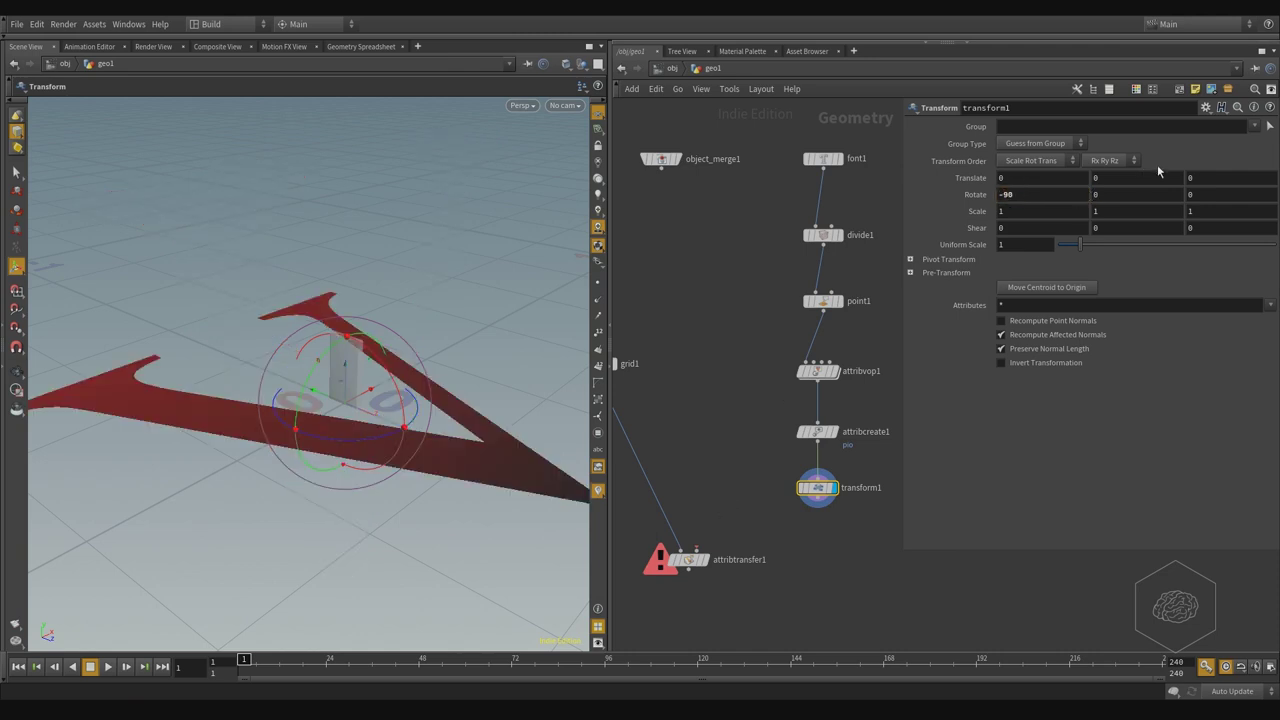
pyautogui.doubleClick(1020, 244)
pyautogui.write('5')
pyautogui.press('Return')
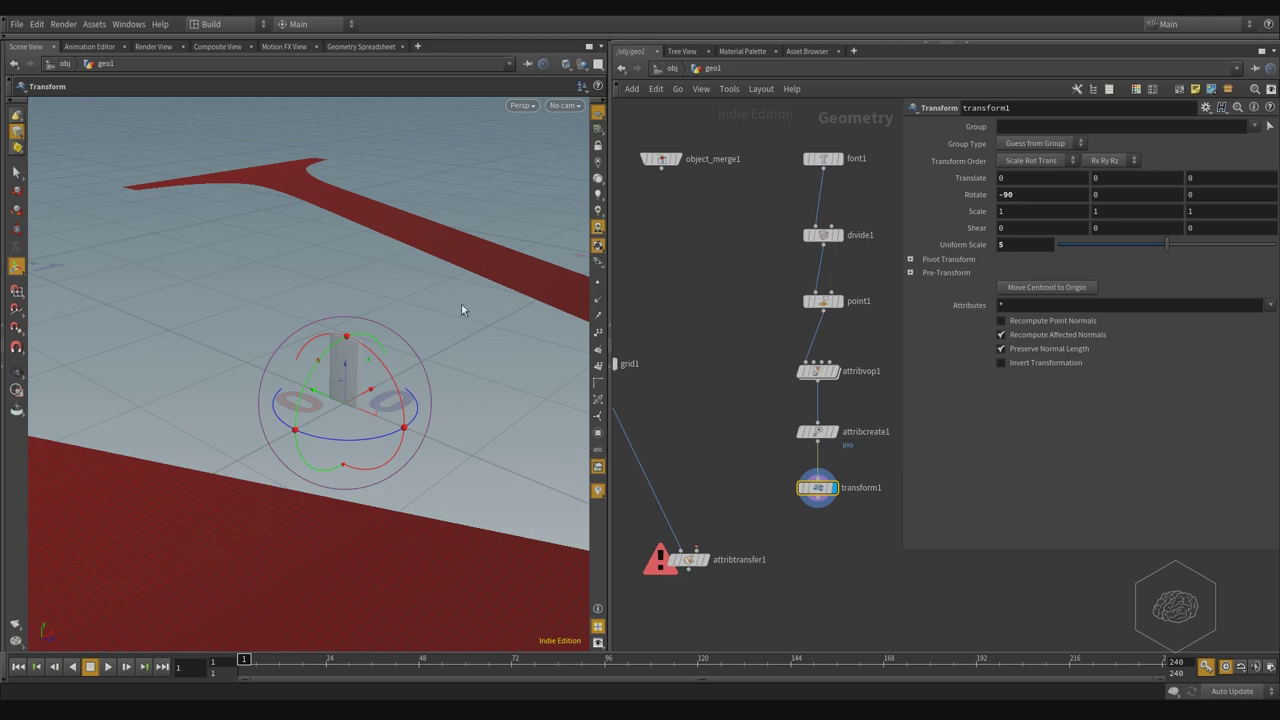
# Compare uniform scale 1 against 5 in the viewport, leaving the V at scale 5
pyautogui.moveTo(403, 448)
pyautogui.mouseDown()
pyautogui.moveTo(374, 302)
pyautogui.moveTo(306, 395)
pyautogui.mouseUp()
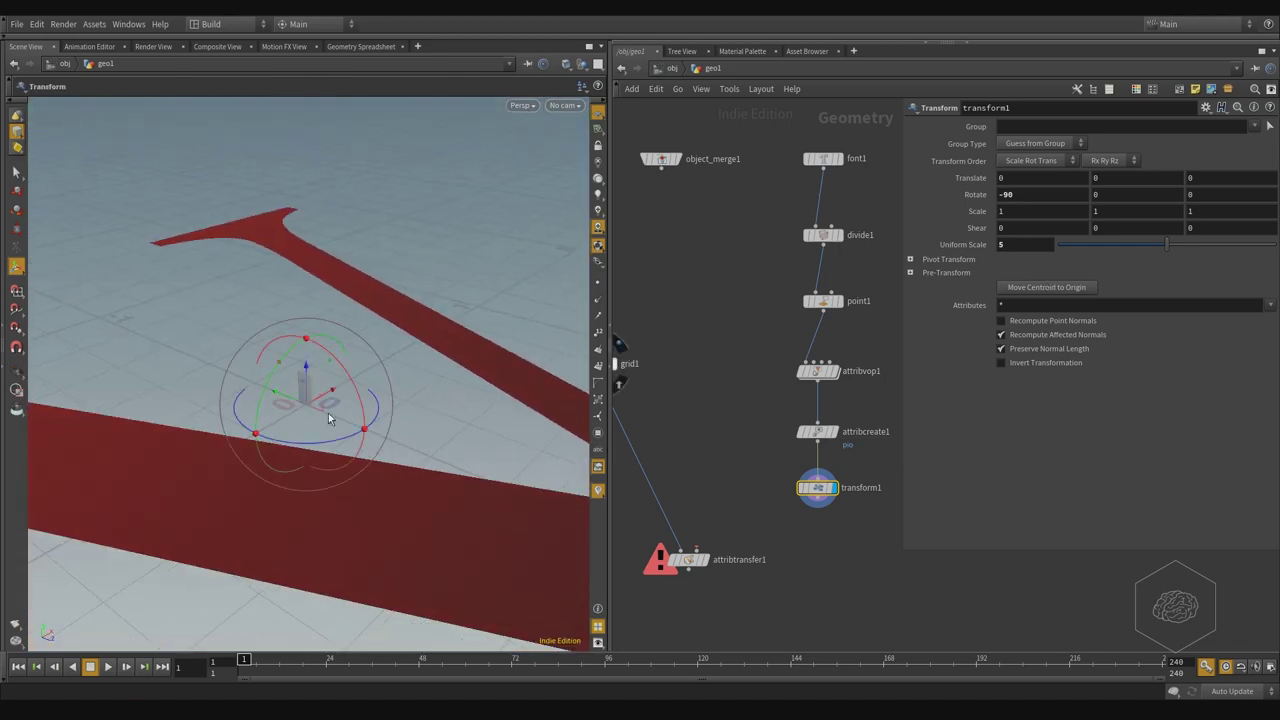
pyautogui.moveTo(328, 413)
pyautogui.mouseDown(button='middle')
pyautogui.moveTo(133, 276)
pyautogui.moveTo(175, 300)
pyautogui.mouseUp(button='middle')
pyautogui.press('Return')
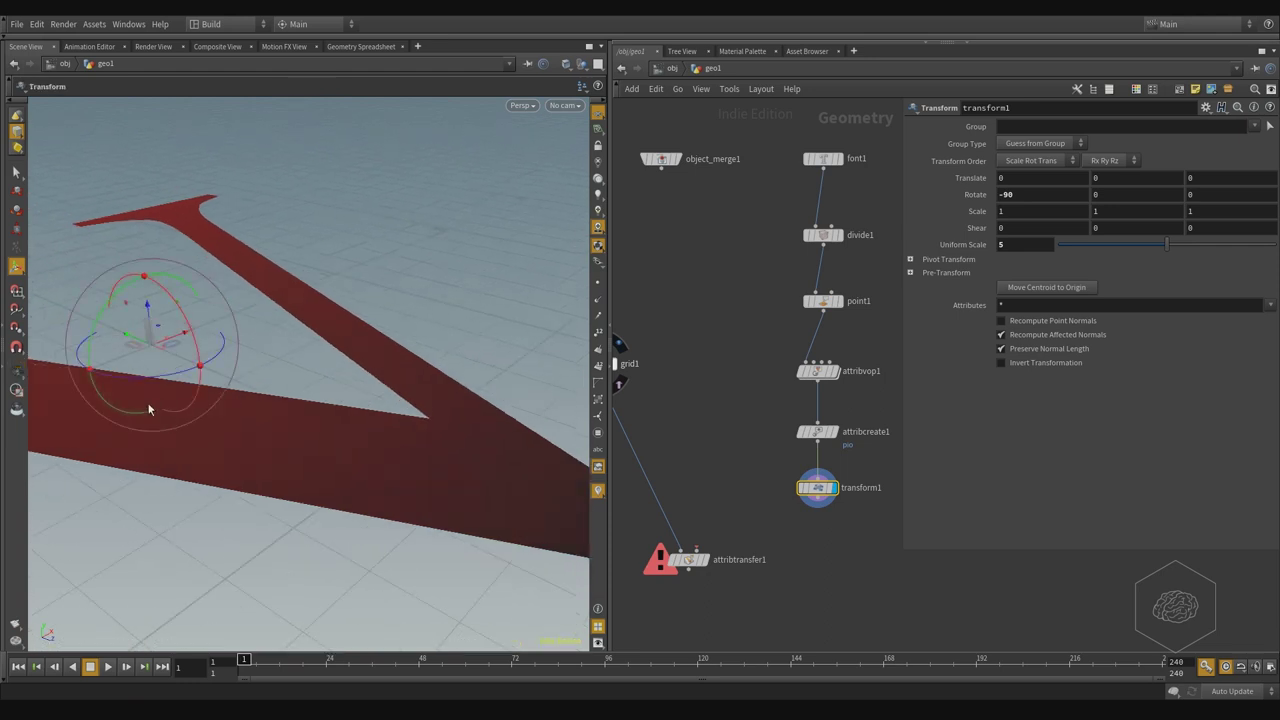
pyautogui.doubleClick(1013, 246)
pyautogui.write('1')
pyautogui.press('Return')
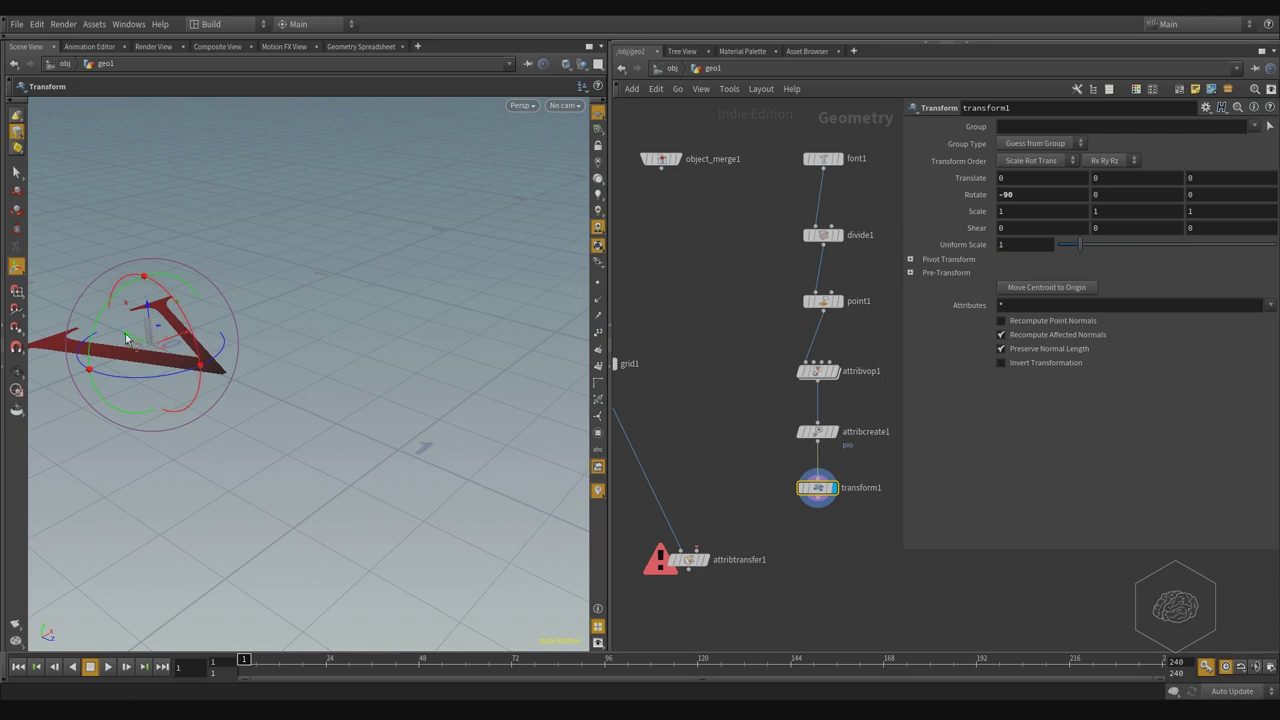
pyautogui.doubleClick(1050, 247)
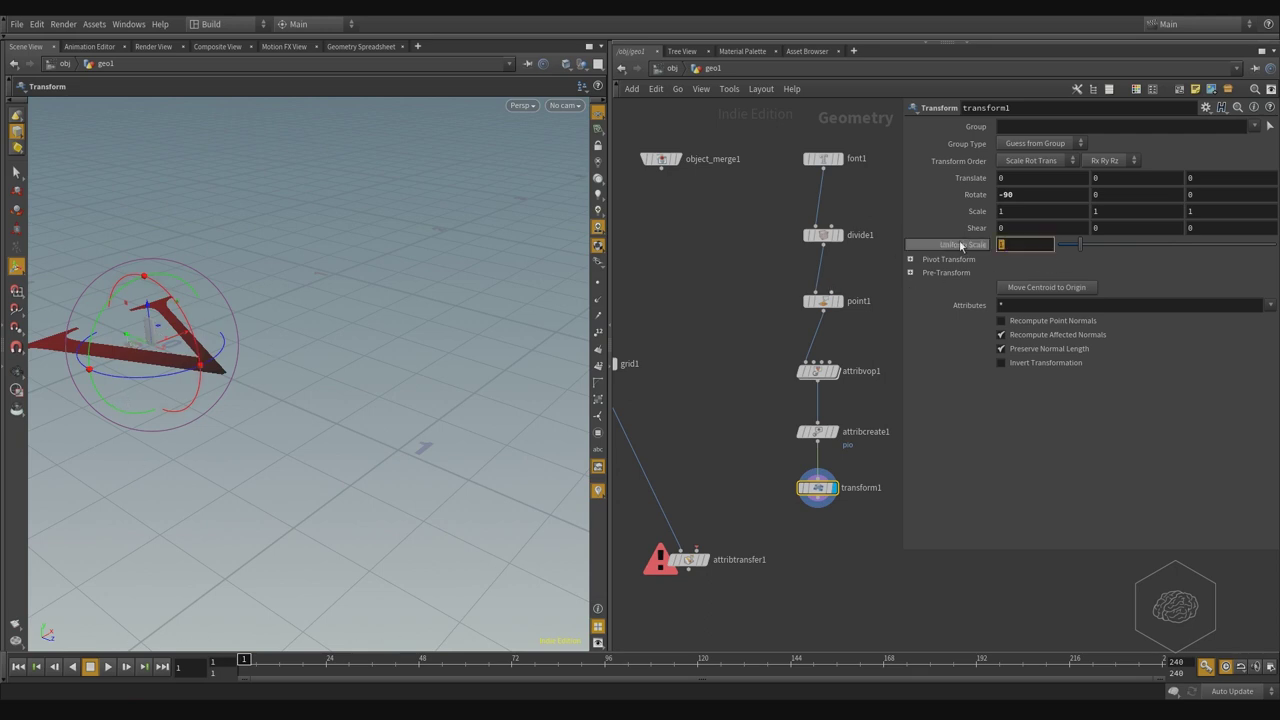
pyautogui.write('5')
pyautogui.press('Return')
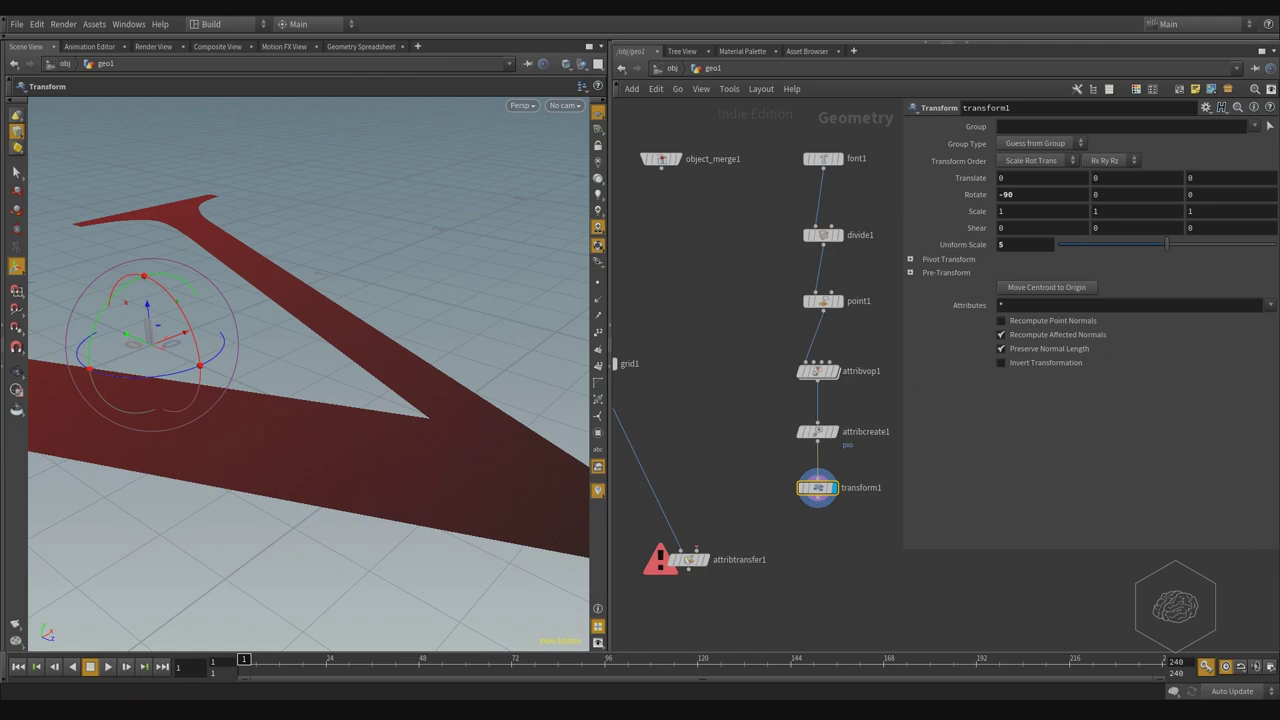
# Wire transform1 into attribtransfer1's second input and transfer the Cd and pio point attributes
pyautogui.click(699, 555)
pyautogui.click(817, 490)
pyautogui.moveTo(786, 565); pyautogui.dragTo(911, 625, button='middle')
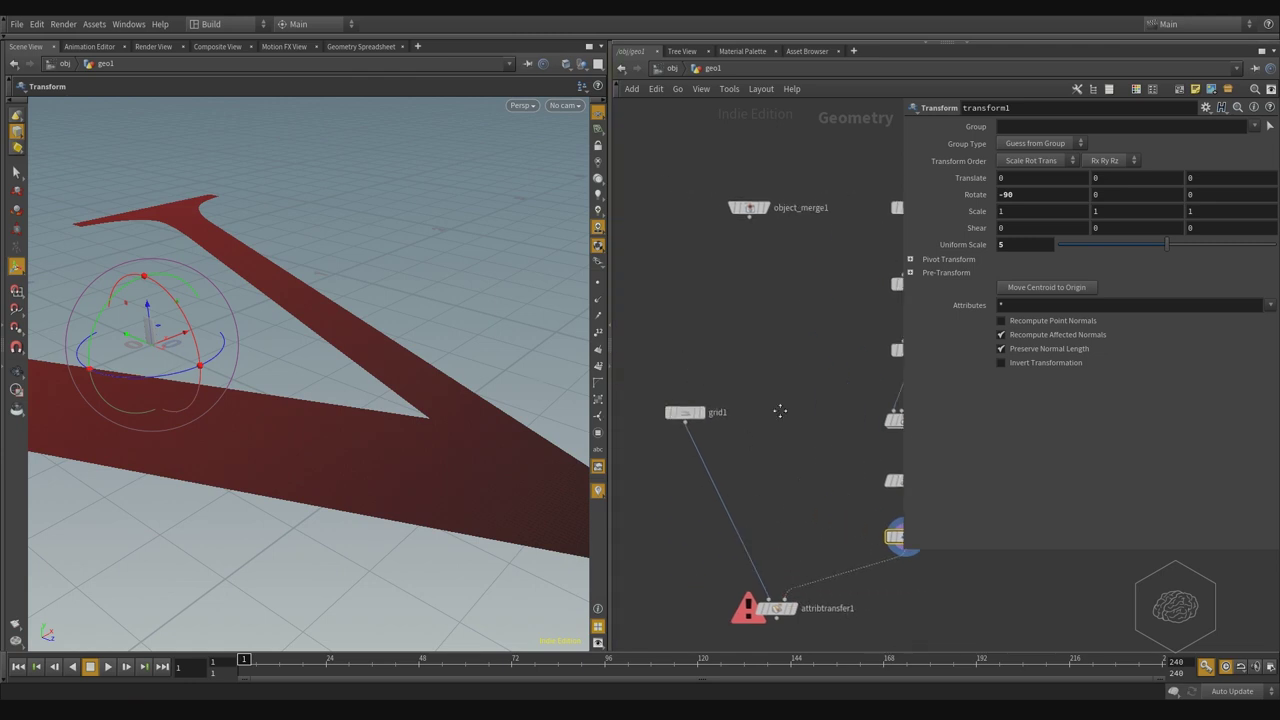
pyautogui.click(805, 621)
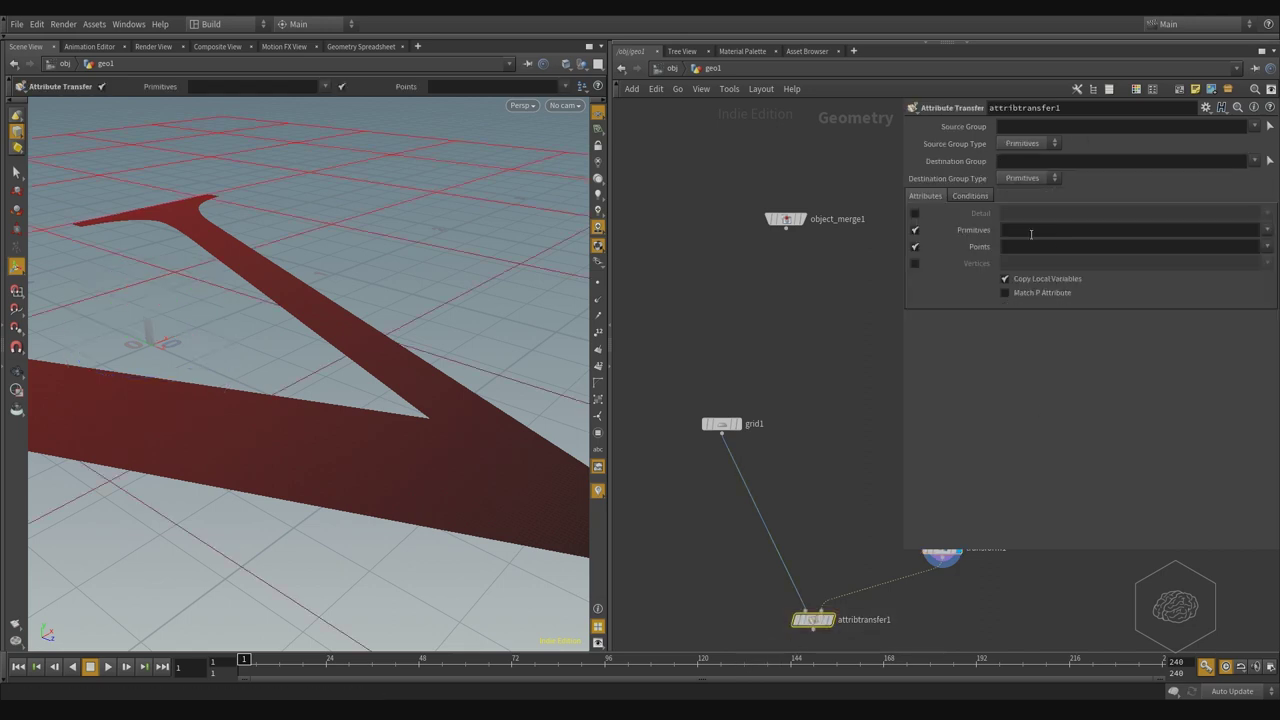
pyautogui.click(1267, 246)
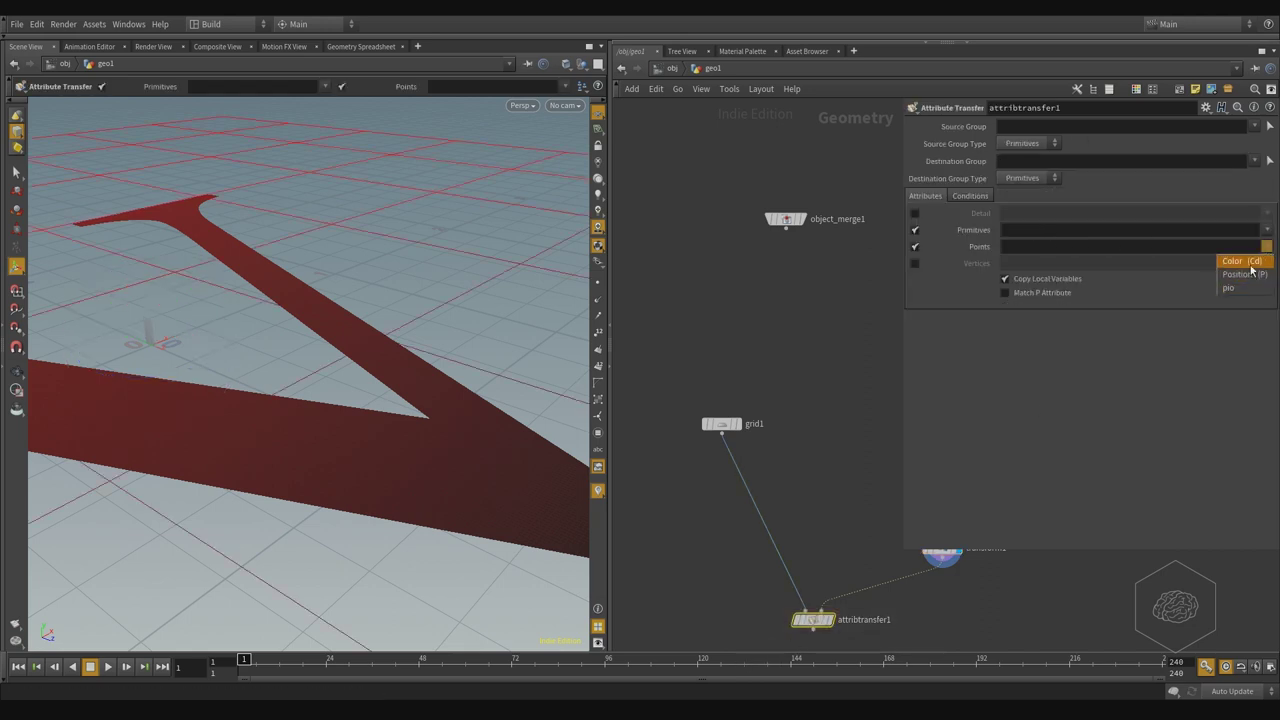
pyautogui.click(1245, 288)
pyautogui.click(1266, 248)
pyautogui.click(1244, 293)
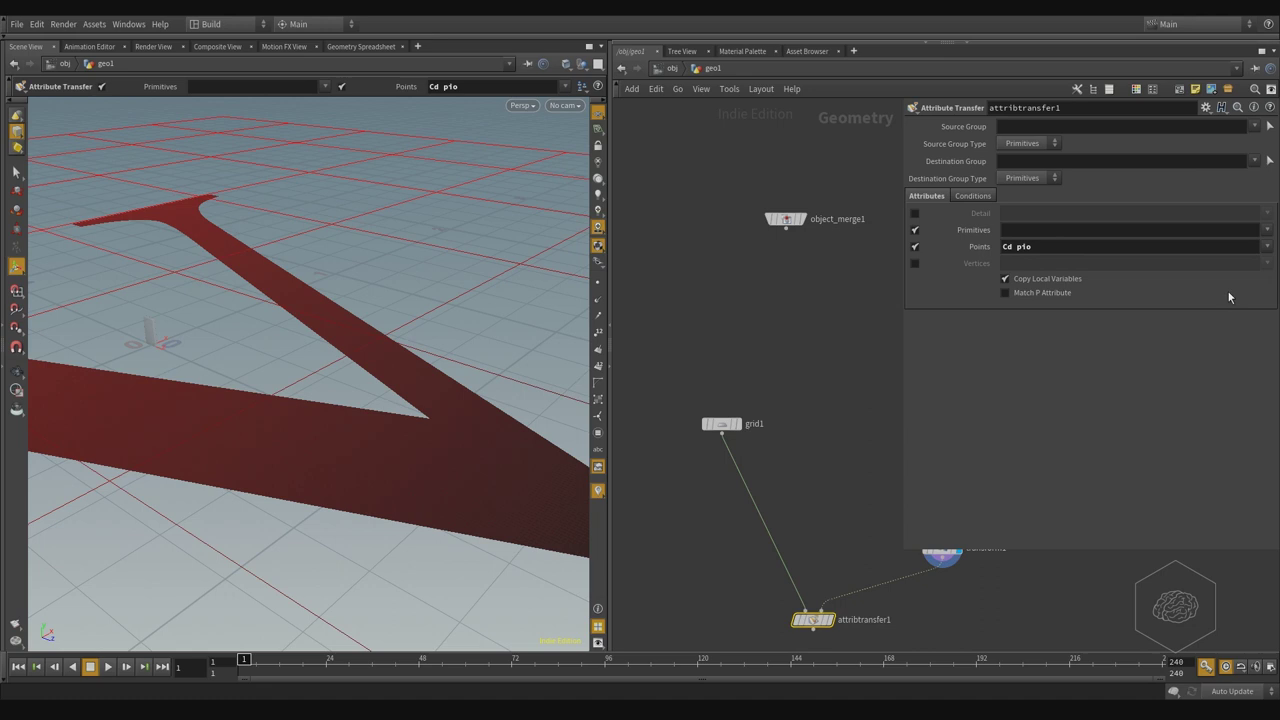
# Set attribtransfer1's Distance Threshold to 0 and display its result
pyautogui.click(967, 198)
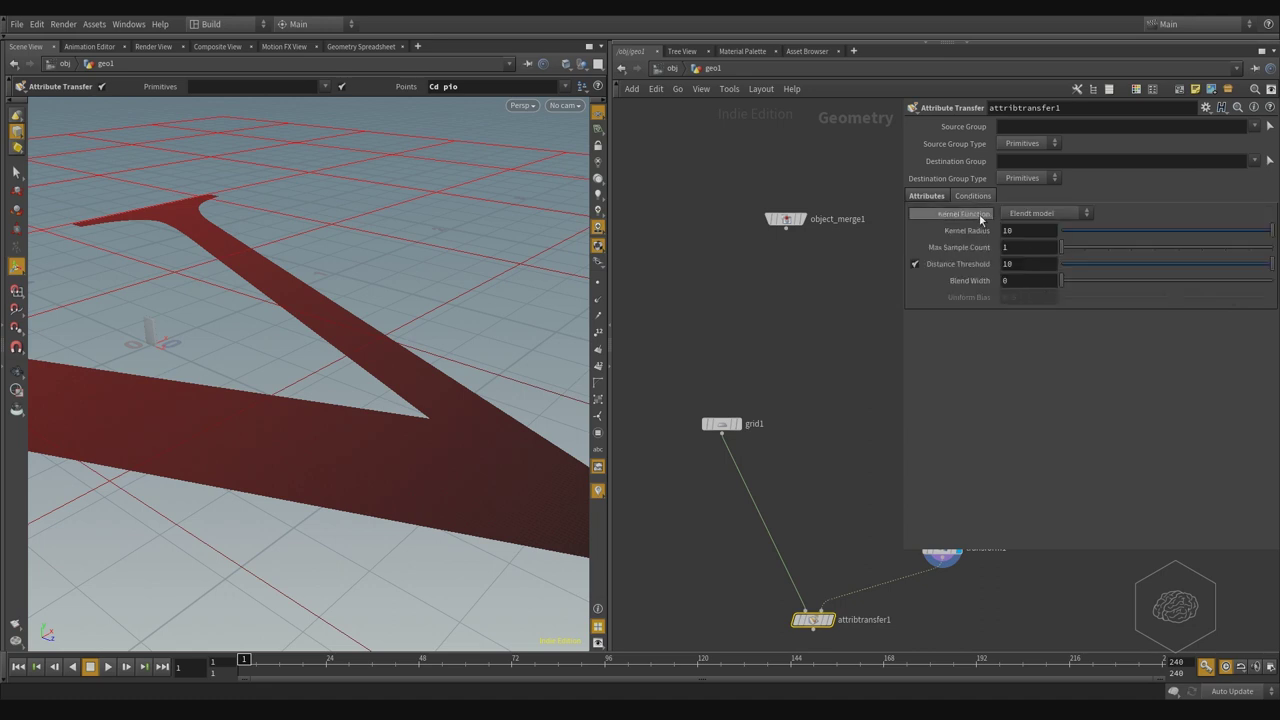
pyautogui.doubleClick(1023, 265)
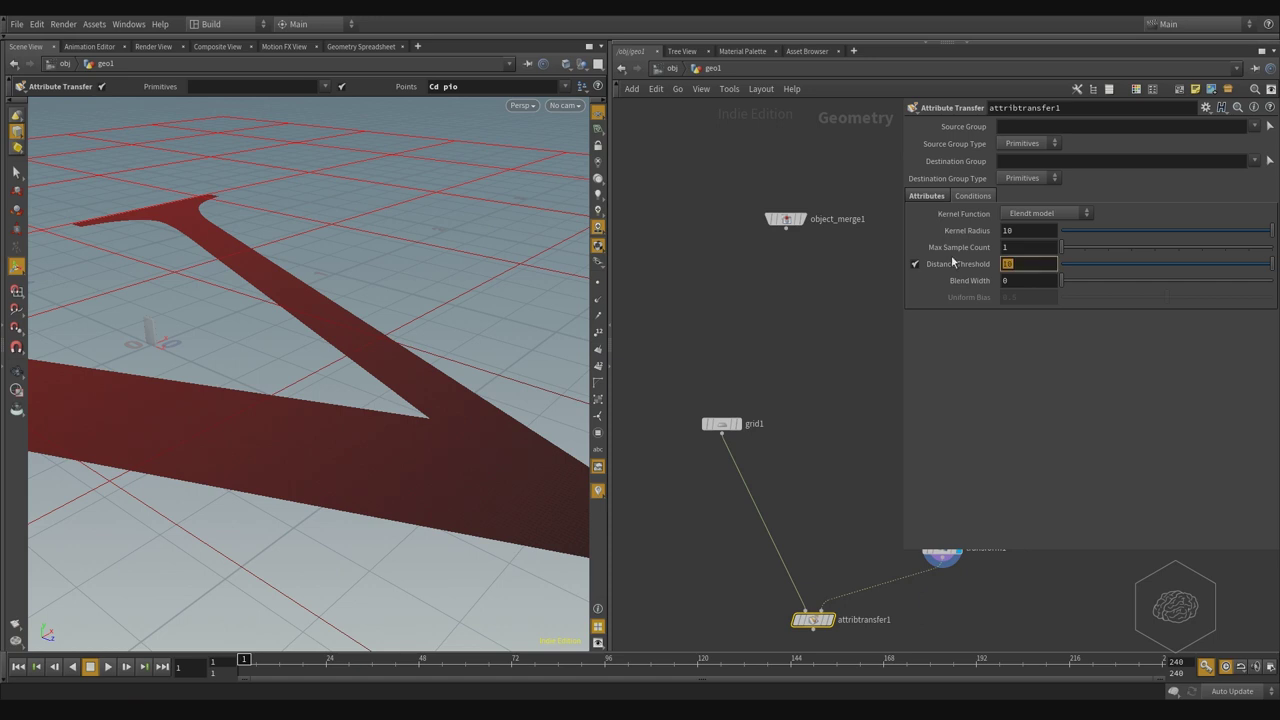
pyautogui.write('0')
pyautogui.press('Return')
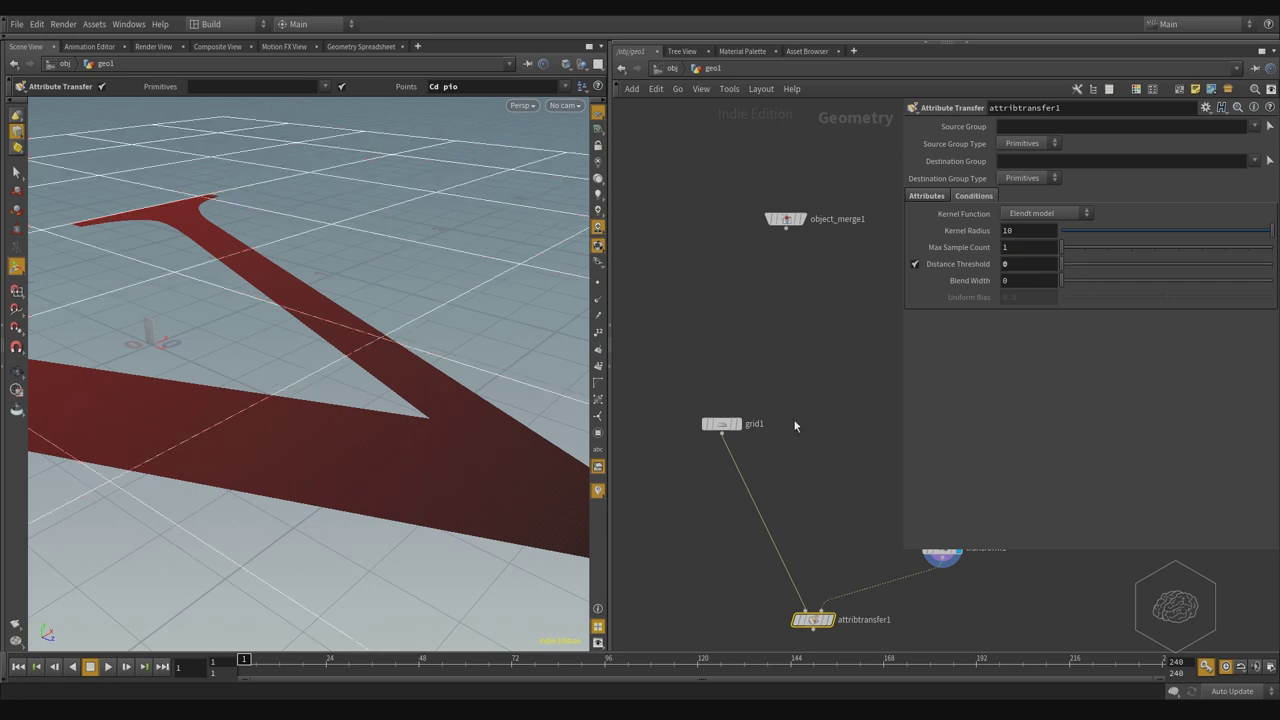
pyautogui.click(827, 620)
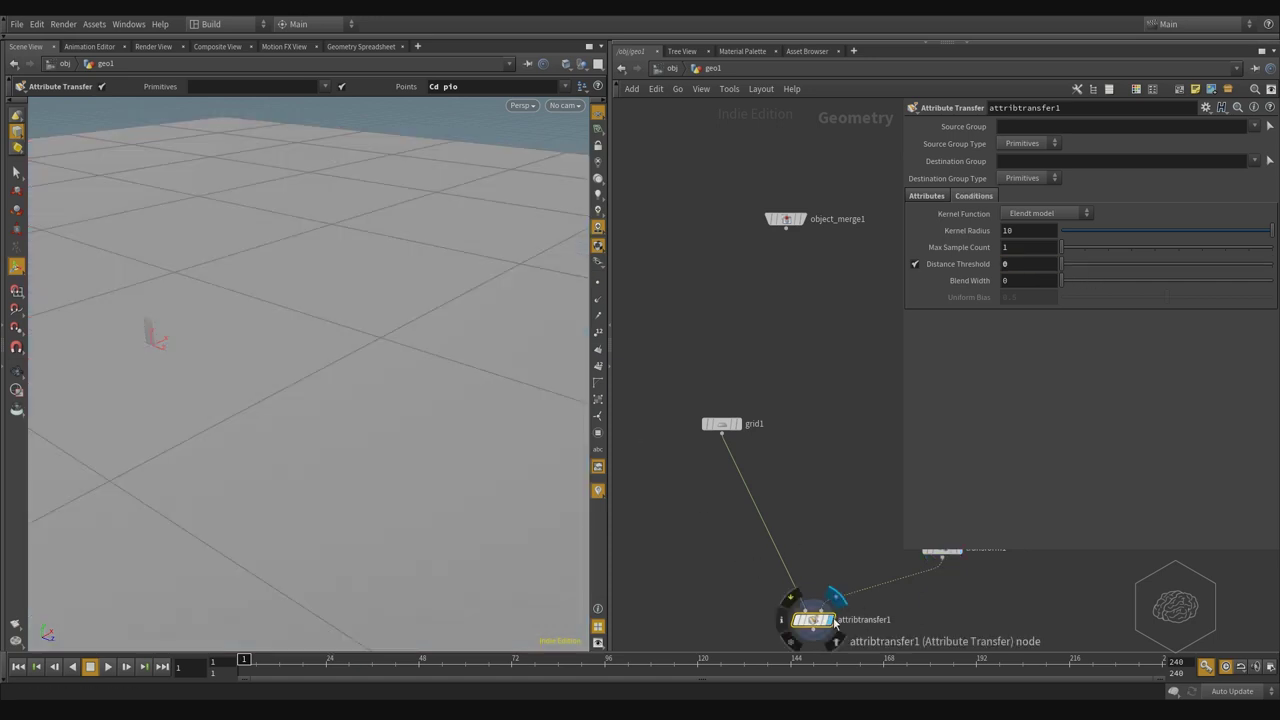
pyautogui.press('Escape')
pyautogui.press('h')
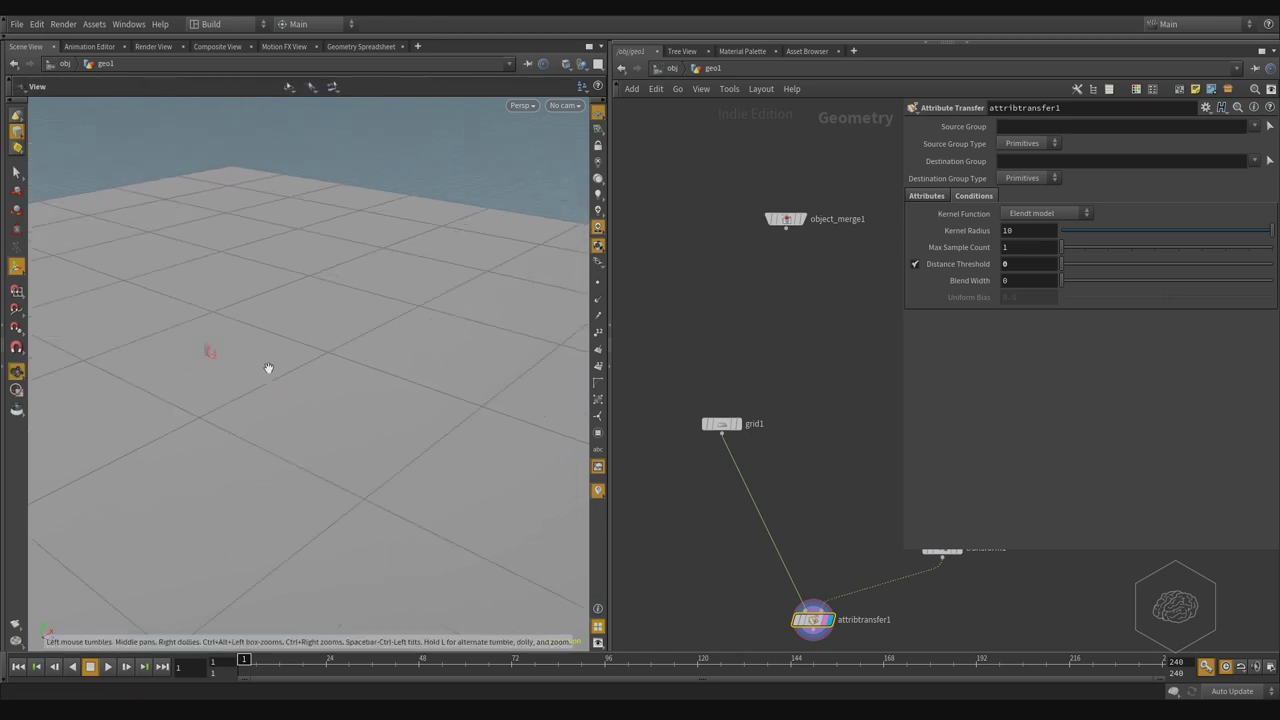
# Set Blend Width to 0.1 and orbit to inspect the soft red patches
pyautogui.click(1030, 280)
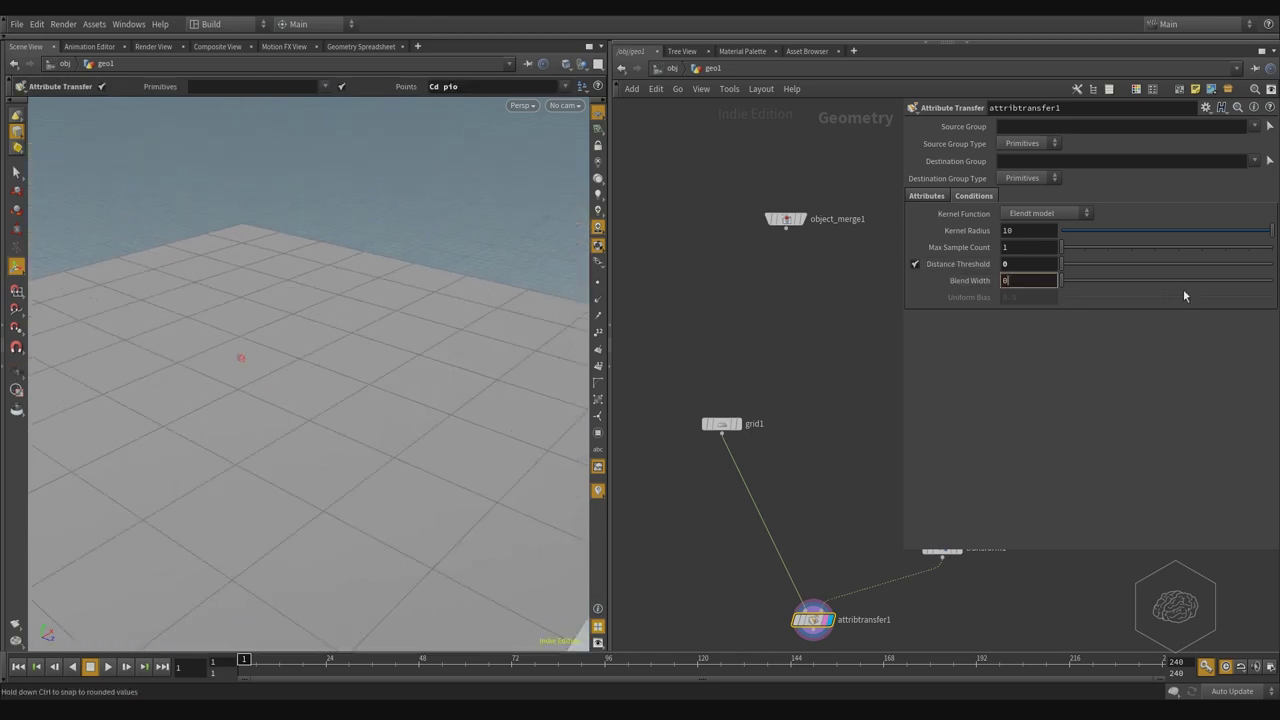
pyautogui.write('0.1')
pyautogui.press('Return')
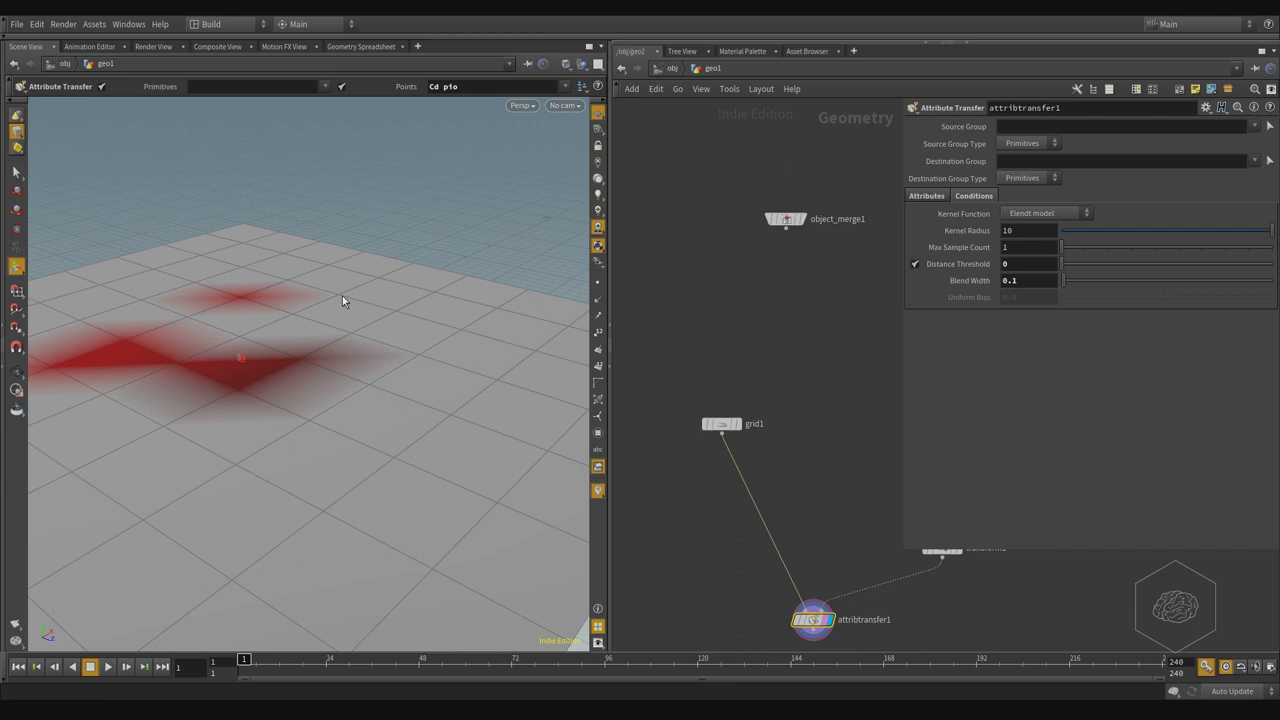
pyautogui.press('Escape')
pyautogui.moveTo(401, 283)
pyautogui.mouseDown()
pyautogui.moveTo(374, 309)
pyautogui.moveTo(484, 388)
pyautogui.moveTo(306, 255)
pyautogui.moveTo(286, 263)
pyautogui.mouseUp()
# Make grid1's Columns a relative reference to Rows and set Rows to 100
pyautogui.press('Return')
pyautogui.click(720, 423)
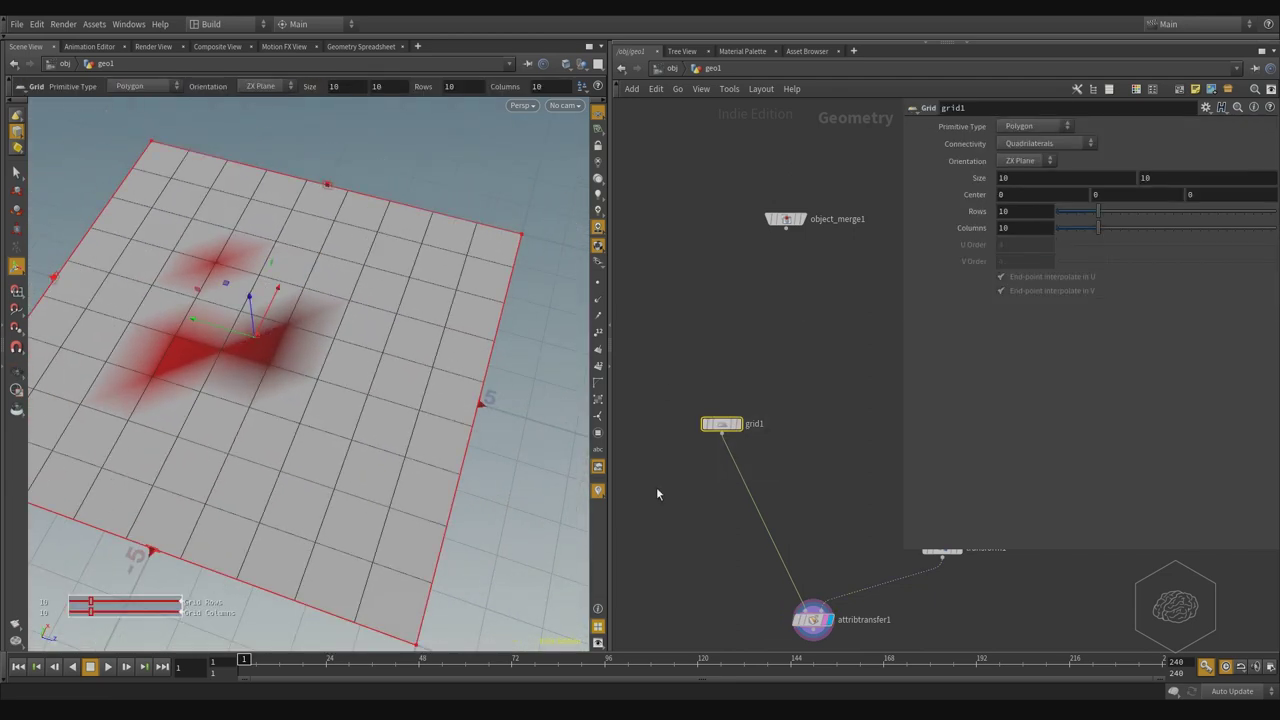
pyautogui.doubleClick(1006, 211)
pyautogui.rightClick(1022, 238)
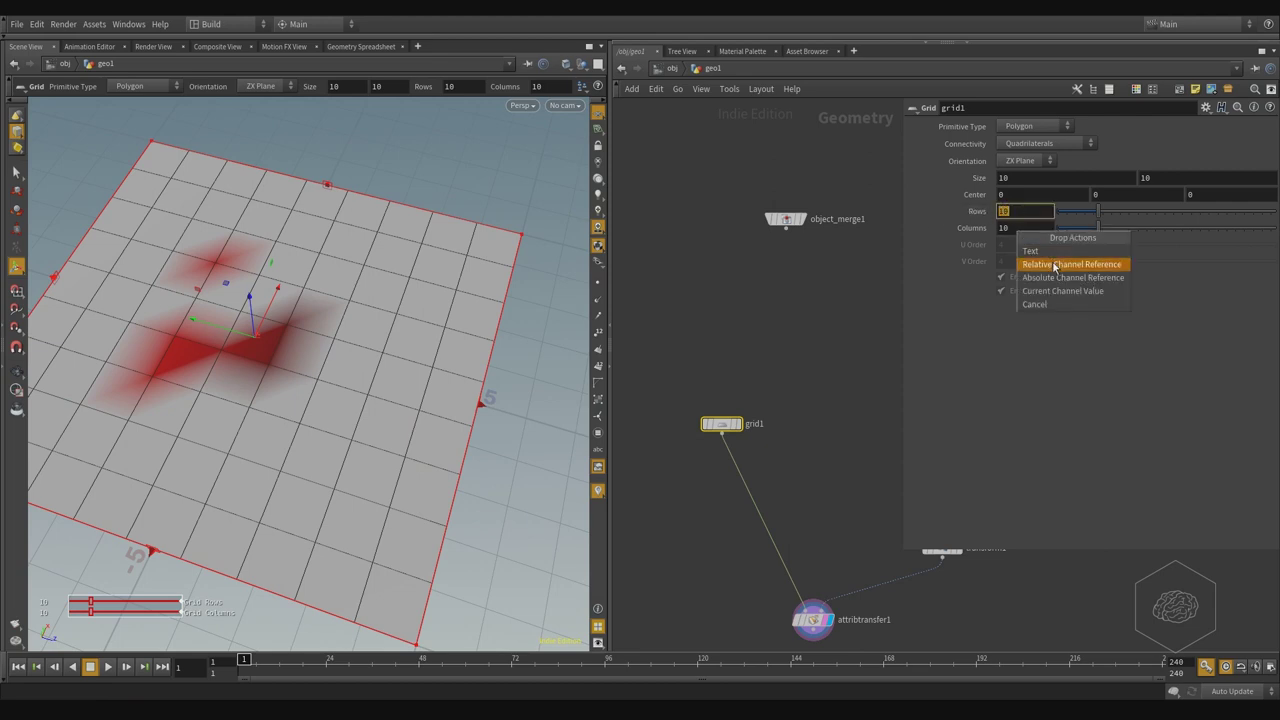
pyautogui.click(1052, 265)
pyautogui.click(1010, 212)
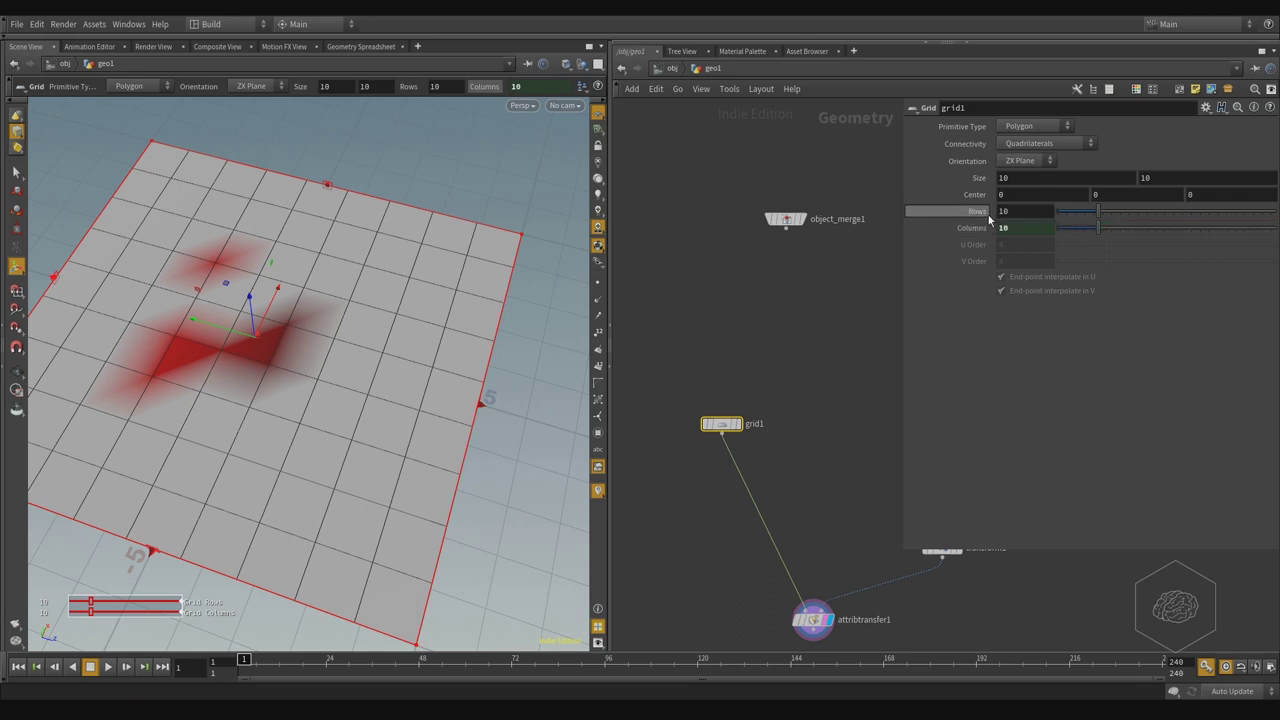
pyautogui.write('0')
pyautogui.press('Return')
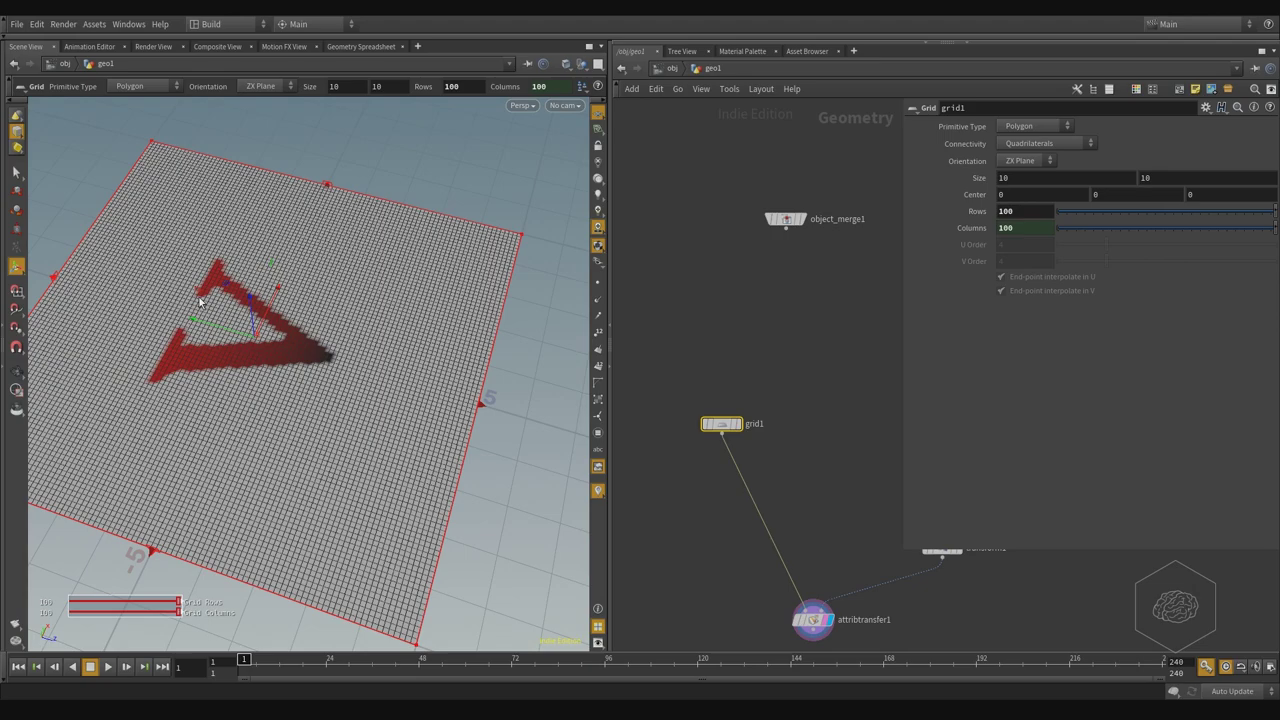
pyautogui.press('Escape')
pyautogui.moveTo(157, 262)
pyautogui.mouseDown()
pyautogui.moveTo(237, 291)
pyautogui.moveTo(171, 423)
pyautogui.moveTo(334, 380)
pyautogui.moveTo(365, 332)
pyautogui.moveTo(274, 357)
pyautogui.moveTo(314, 409)
pyautogui.moveTo(386, 391)
pyautogui.moveTo(434, 417)
pyautogui.moveTo(337, 357)
pyautogui.mouseUp()
# Try uniform scales of 3 and 20 on the letter's transform, viewing the enlarged letter
pyautogui.press('Return')
pyautogui.moveTo(859, 359); pyautogui.dragTo(683, 426, button='middle')
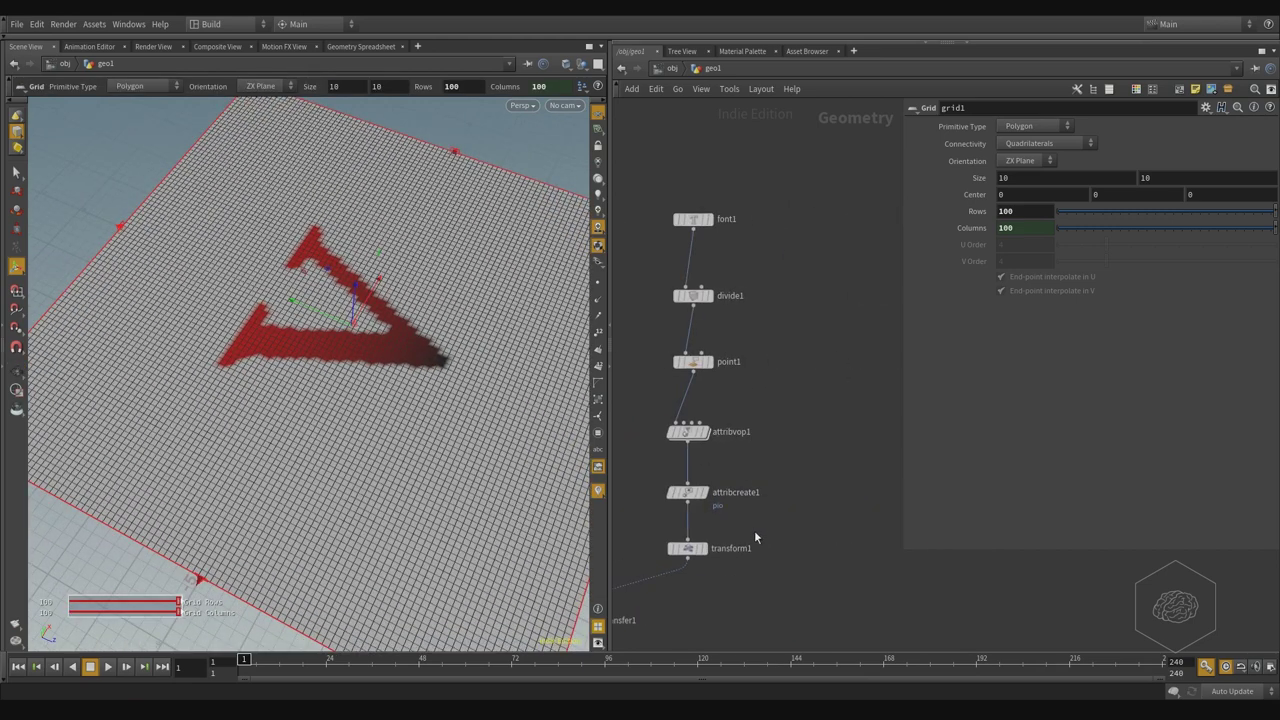
pyautogui.click(688, 548)
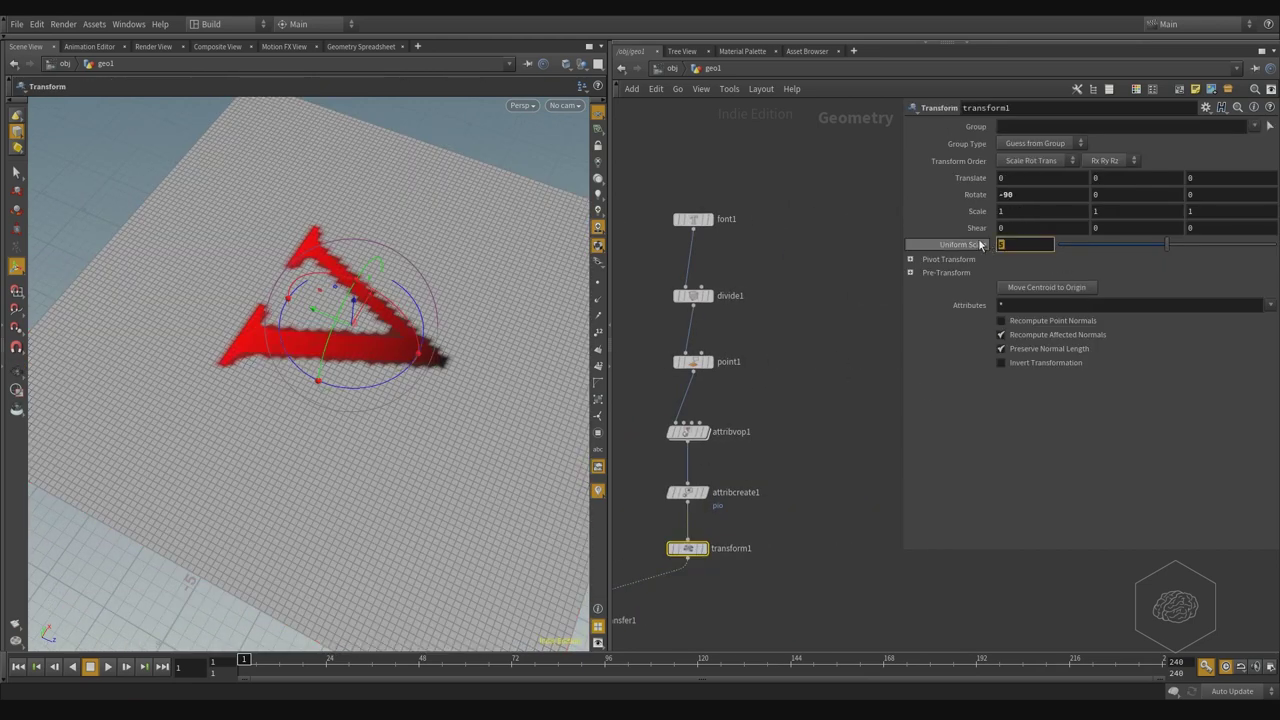
pyautogui.press('Return')
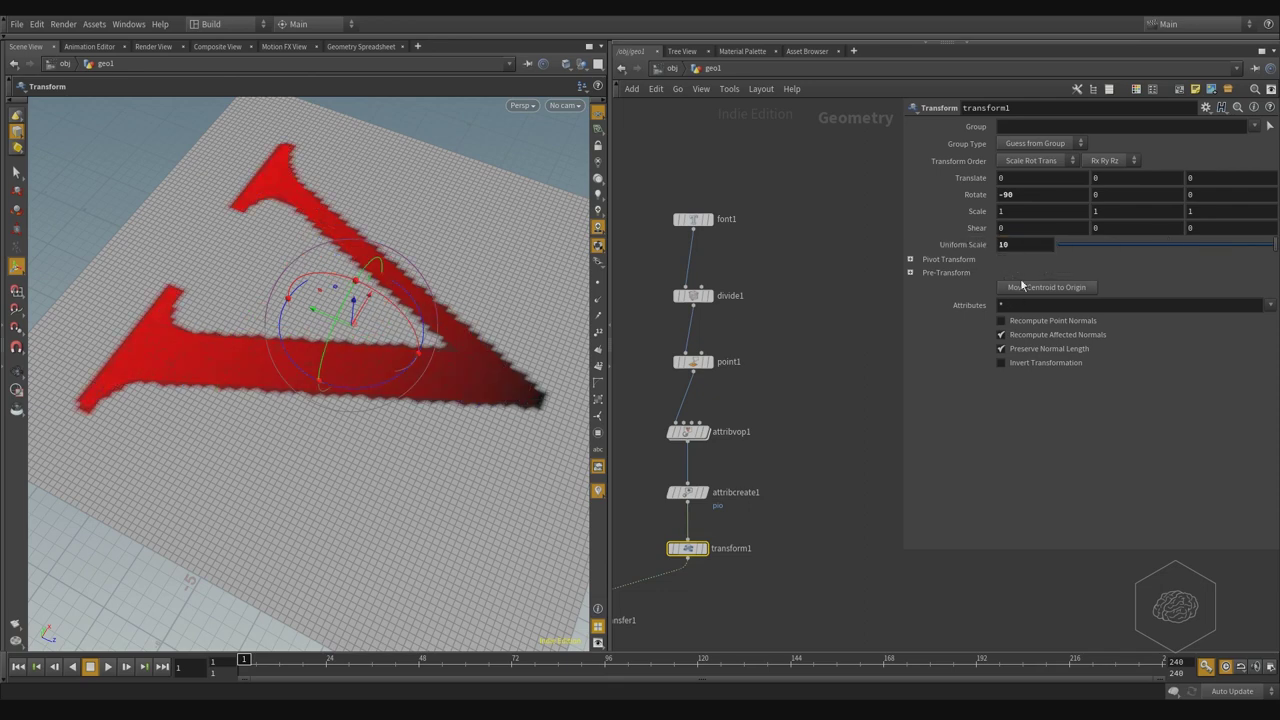
pyautogui.doubleClick(998, 245)
pyautogui.write('20')
pyautogui.press('Return')
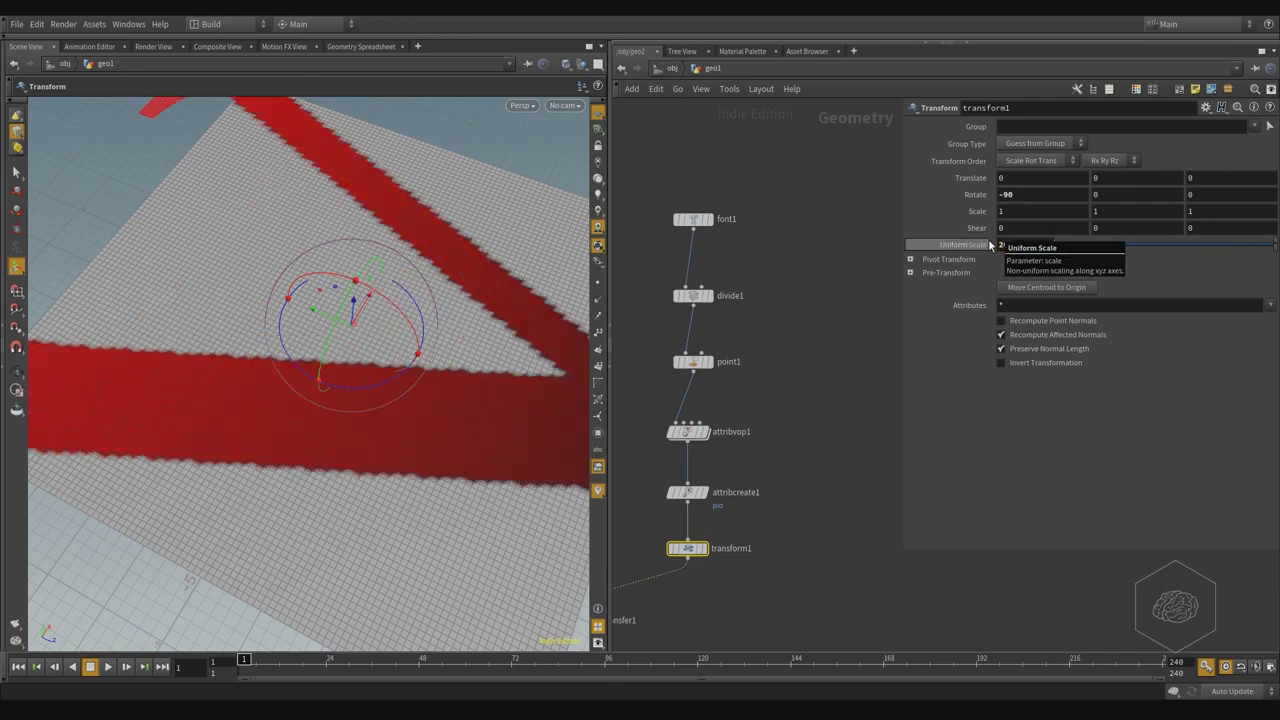
pyautogui.press('Escape')
pyautogui.moveTo(329, 434); pyautogui.dragTo(271, 406)
pyautogui.press('Return')
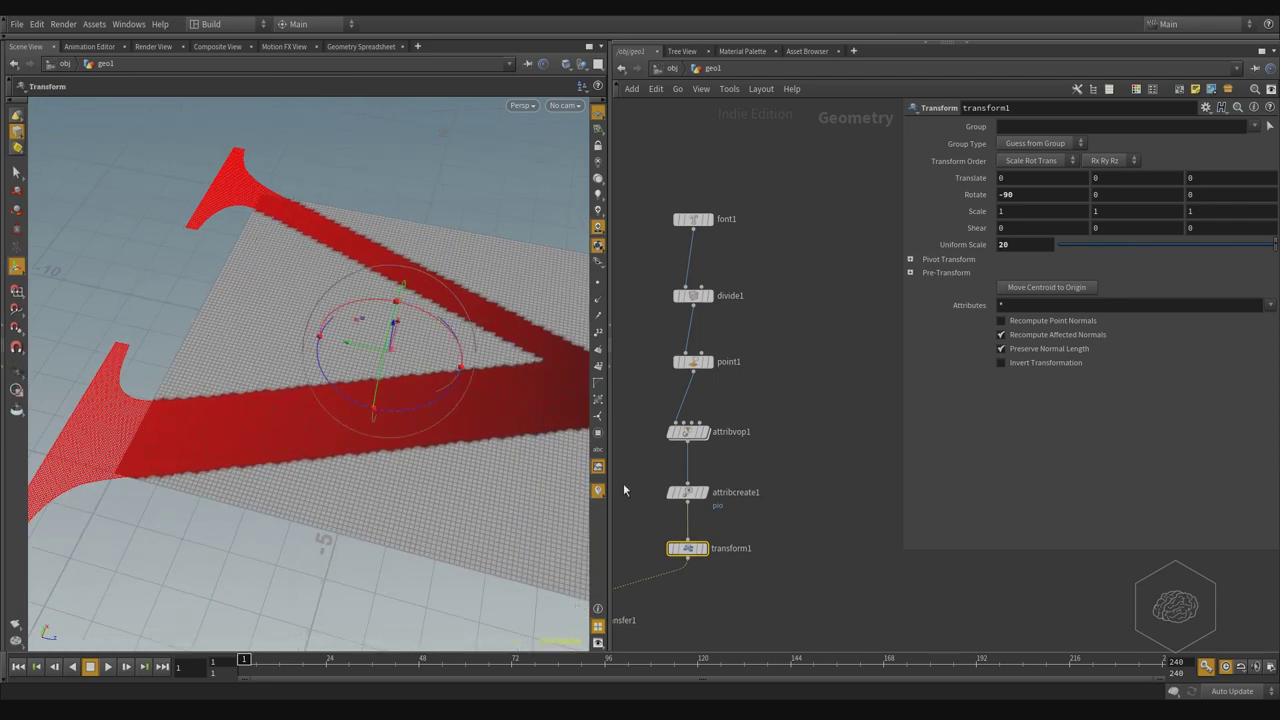
# Set transform1's uniform scale back to 5
pyautogui.doubleClick(1006, 245)
pyautogui.moveTo(800, 434); pyautogui.dragTo(855, 399, button='middle')
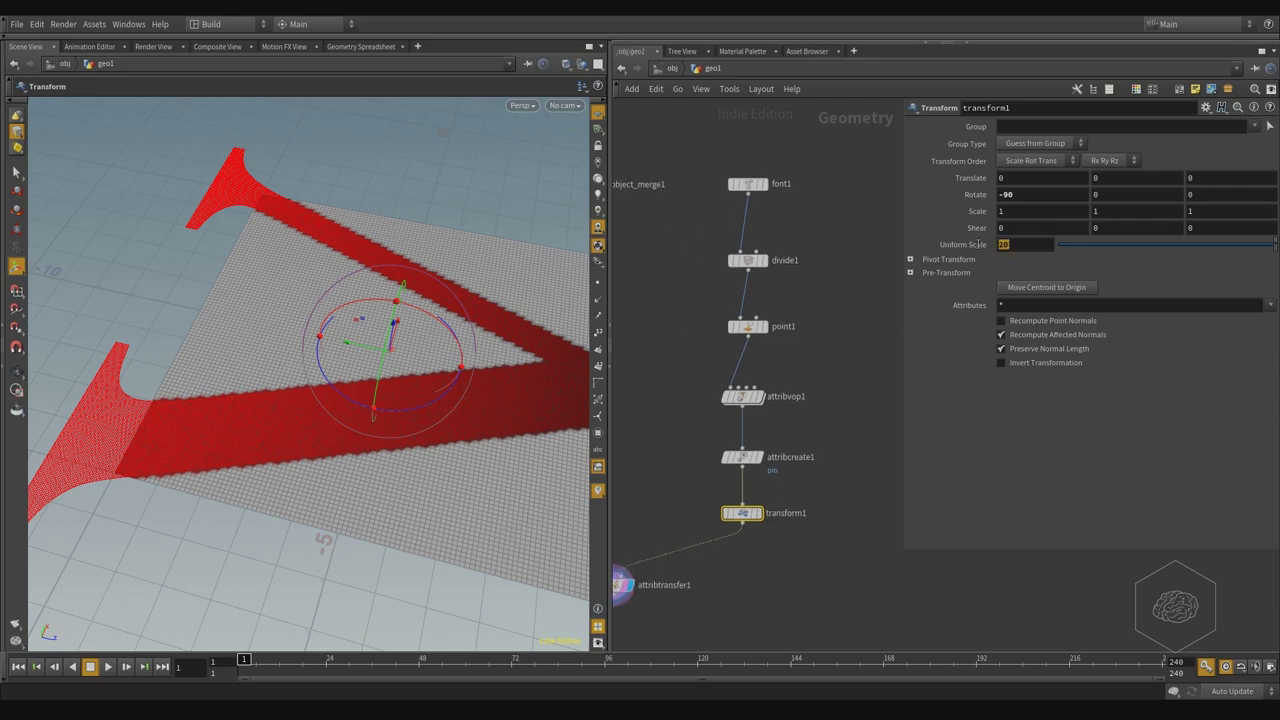
pyautogui.click(1021, 244)
pyautogui.write('5')
pyautogui.press('Return')
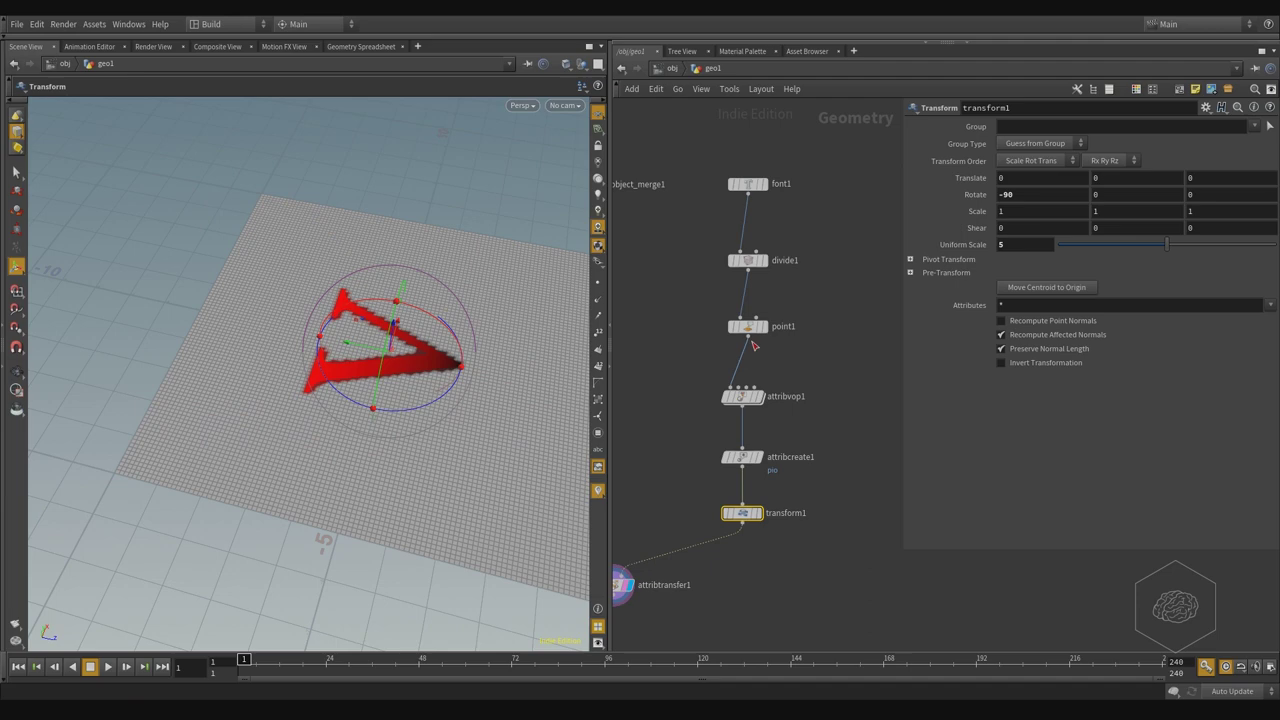
# Open grid1's Size parameter in the External Expression Editor
pyautogui.moveTo(754, 345); pyautogui.dragTo(914, 437, button='middle')
pyautogui.moveTo(823, 366); pyautogui.dragTo(769, 476)
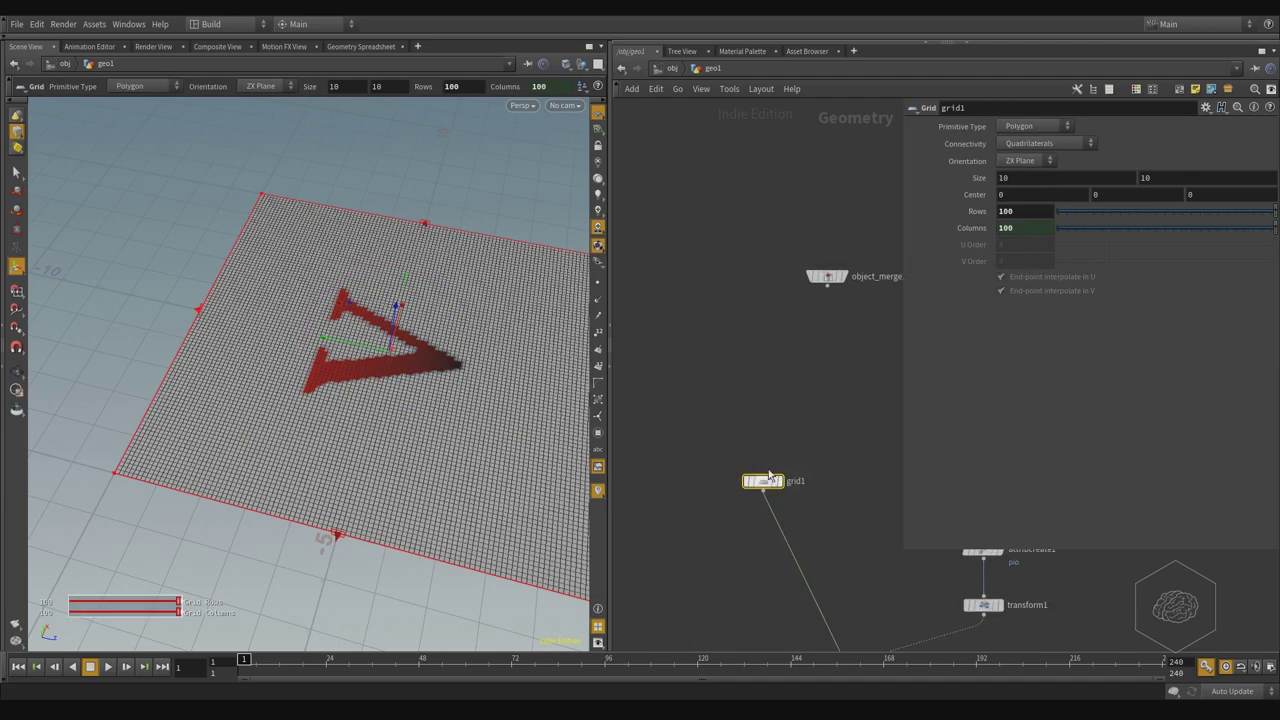
pyautogui.rightClick(1046, 178)
pyautogui.moveTo(1090, 212)
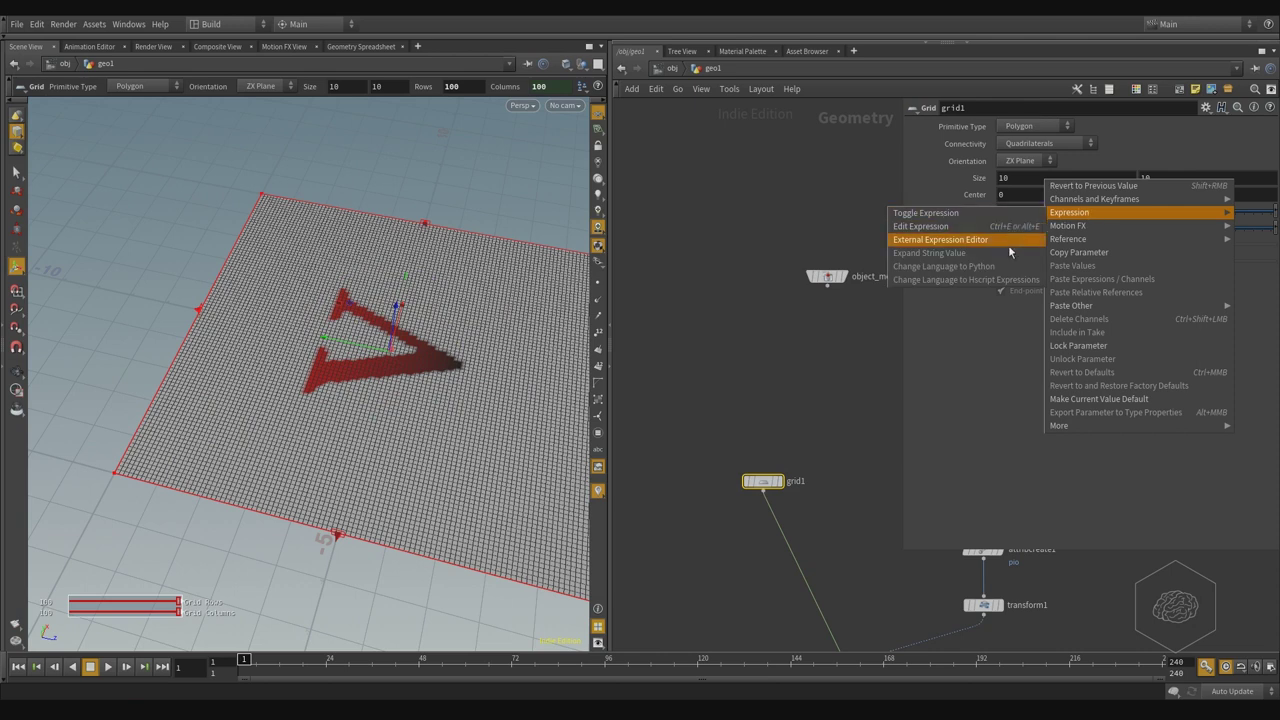
pyautogui.click(1008, 240)
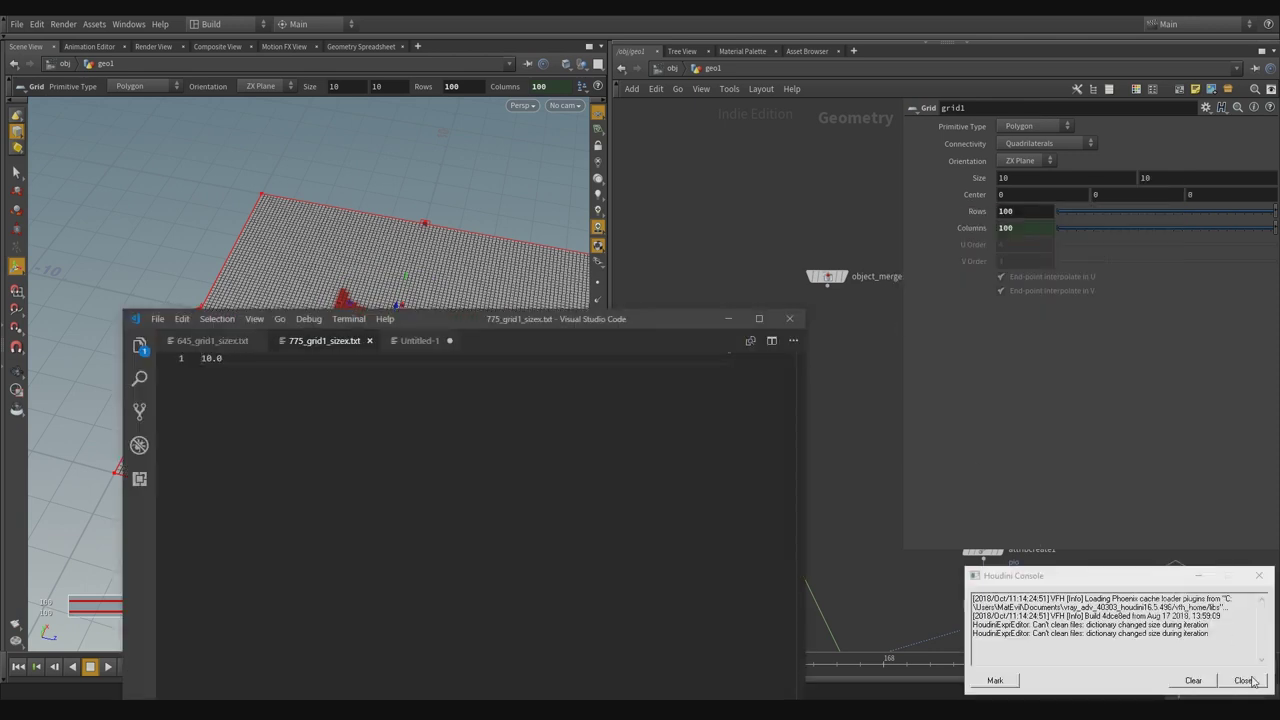
# Close the Houdini Console and replace the 10.0 value with the start of a bbox() call
pyautogui.click(1243, 680)
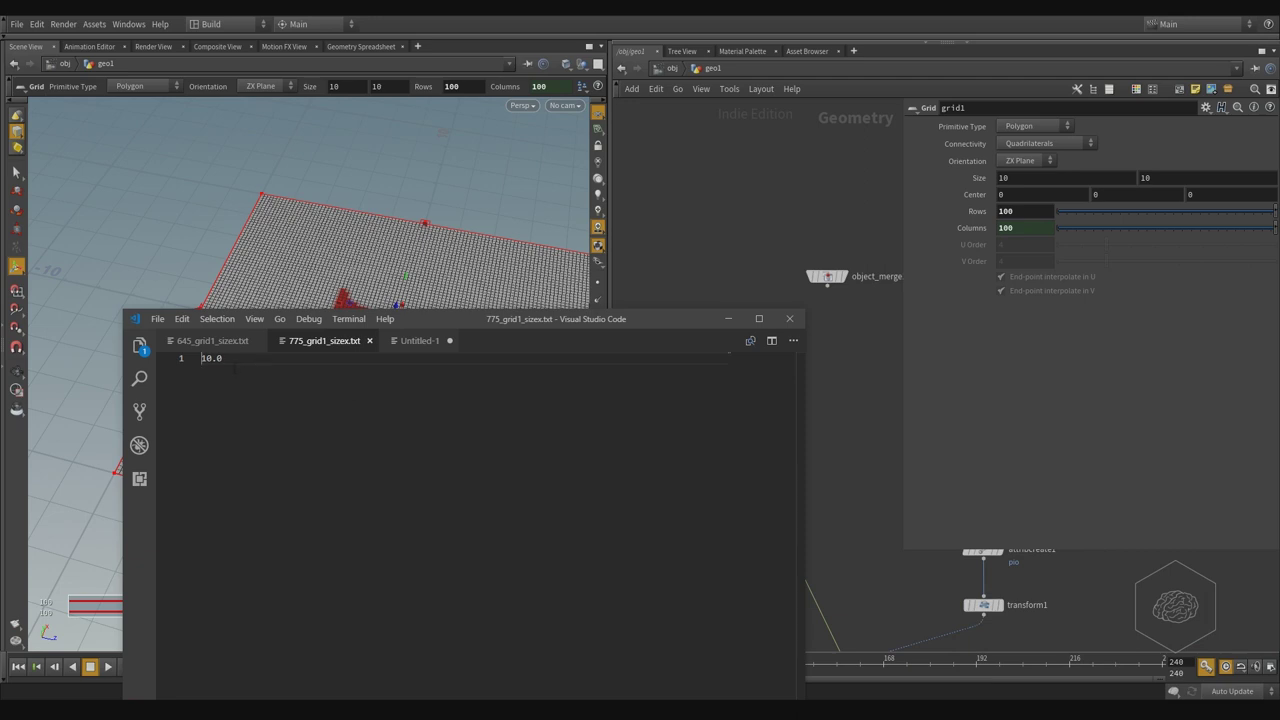
pyautogui.hotkey('ctrl', 'a')
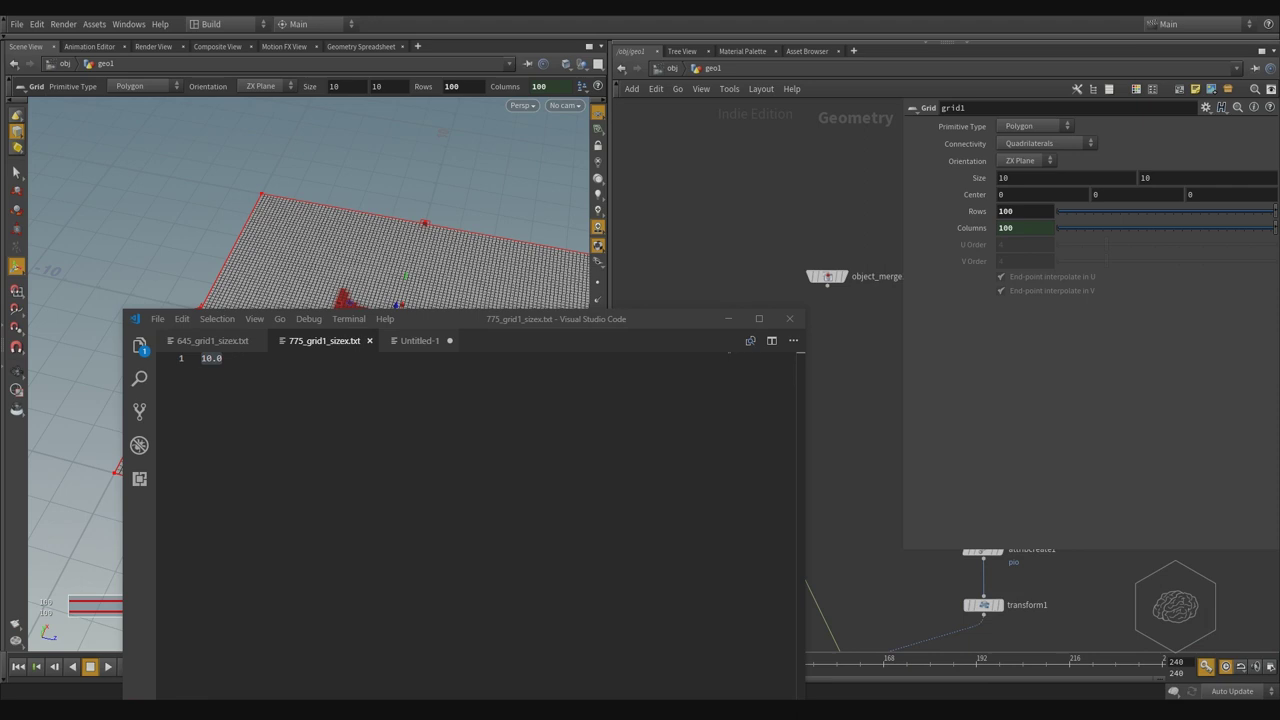
pyautogui.click(381, 422)
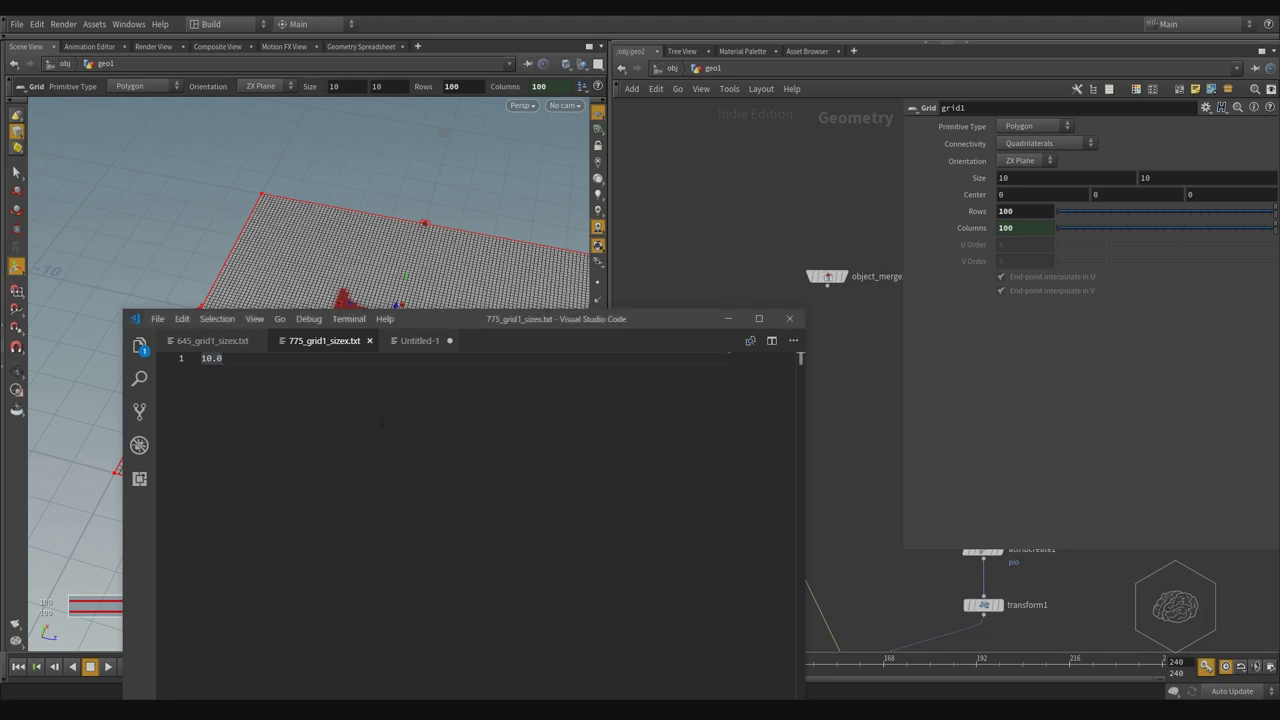
pyautogui.write('bbo')
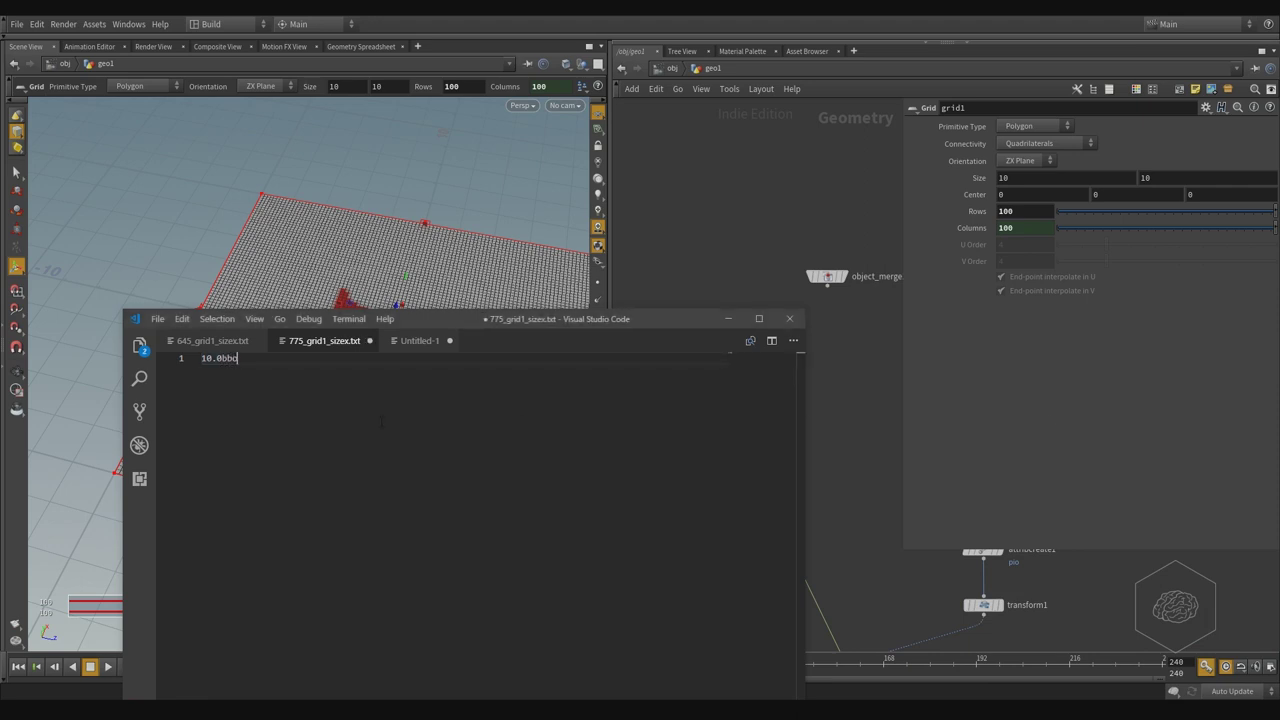
pyautogui.write('x(')
pyautogui.press('Left')
pyautogui.press('Left')
pyautogui.press('Left')
pyautogui.hotkey('shift', 'Home')
pyautogui.press('BackSpace')
pyautogui.press('Right')
pyautogui.write('"')
# Complete bbox("../transform1", D_XSIZE) and save, making the grid size 3.50586
pyautogui.write('..')
pyautogui.write('/')
pyautogui.write('tr')
pyautogui.write('ansform1')
pyautogui.write('"')
pyautogui.write(', ')
pyautogui.write('D')
pyautogui.write('_XSI')
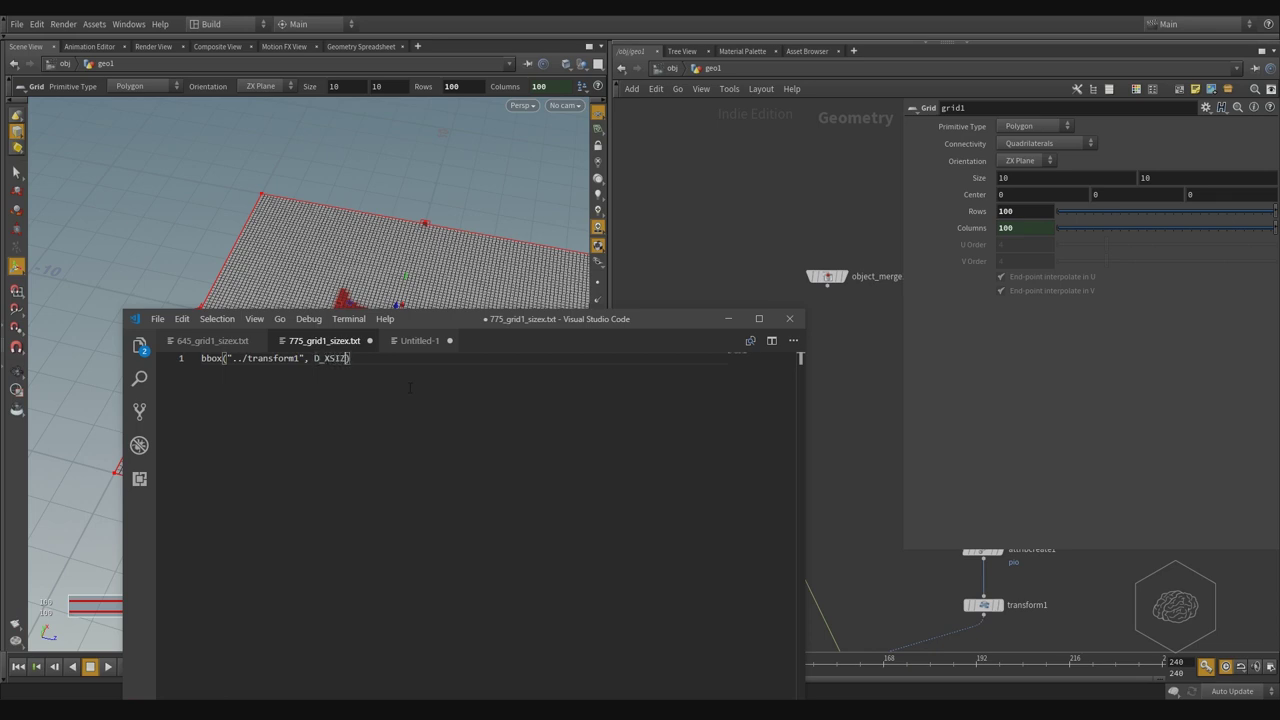
pyautogui.write('ZE')
pyautogui.press('End')
pyautogui.hotkey('shift', 'Left')
pyautogui.hotkey('shift', 'Left')
pyautogui.hotkey('shift', 'Left')
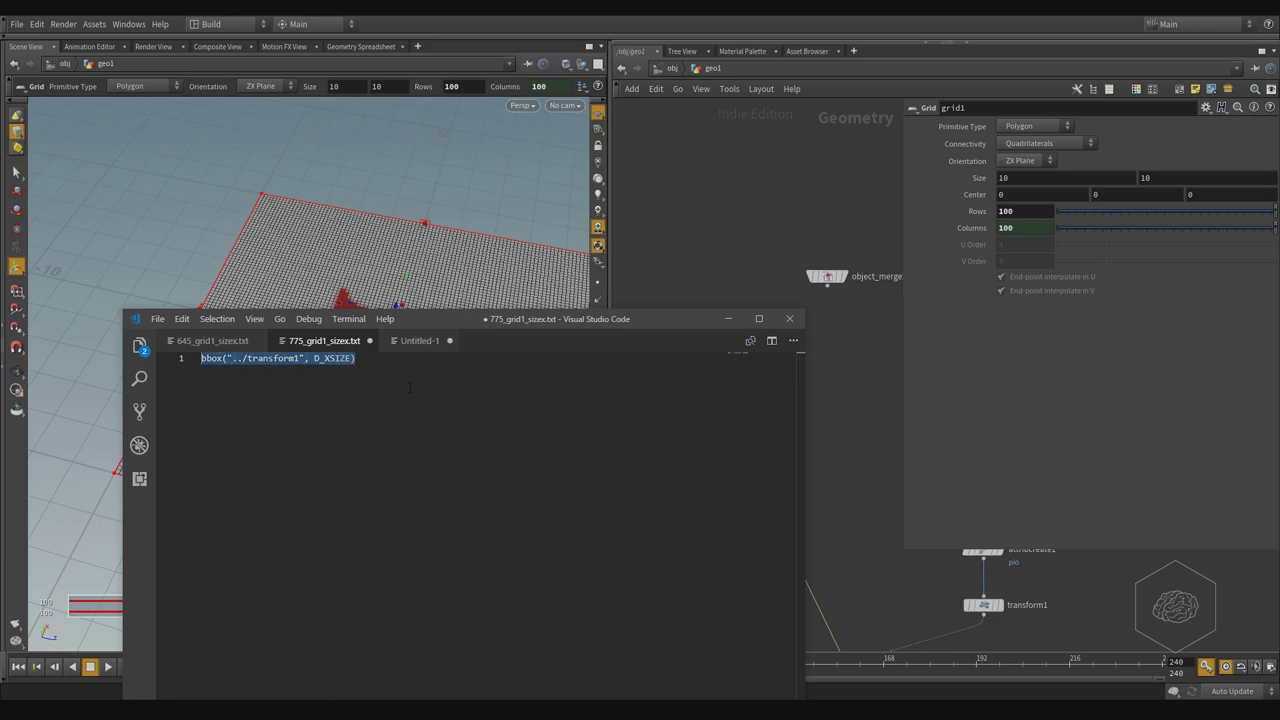
pyautogui.hotkey('ctrl', 's')
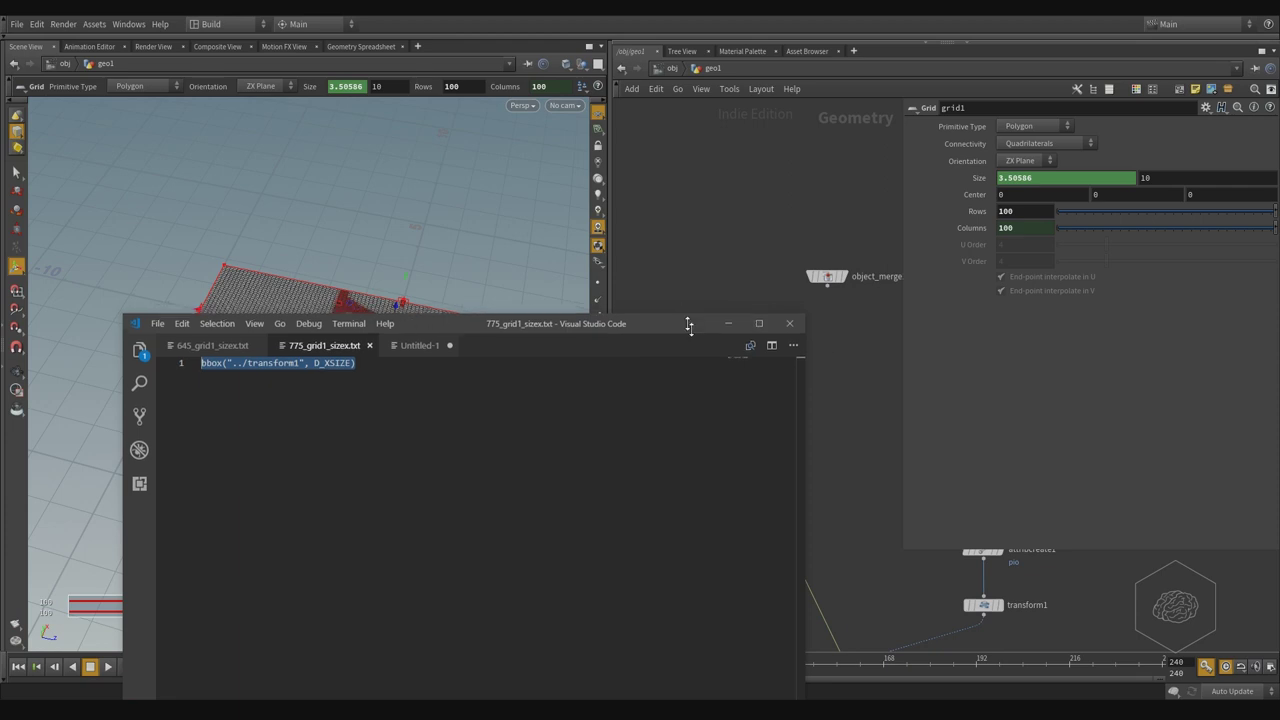
# Move the editor aside and set transform1's X scale to 5
pyautogui.moveTo(682, 318); pyautogui.dragTo(682, 502)
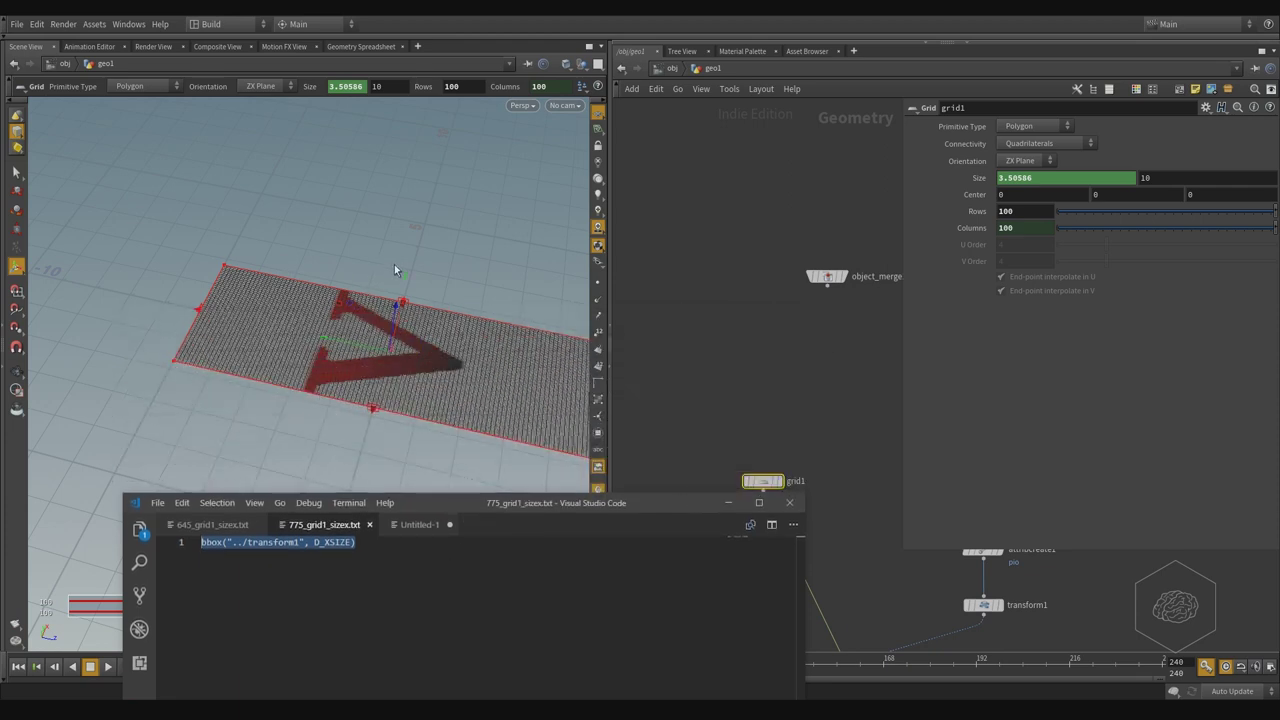
pyautogui.moveTo(1016, 614)
pyautogui.mouseDown(button='middle')
pyautogui.moveTo(1060, 622)
pyautogui.moveTo(1052, 588)
pyautogui.mouseUp(button='middle')
pyautogui.click(943, 607)
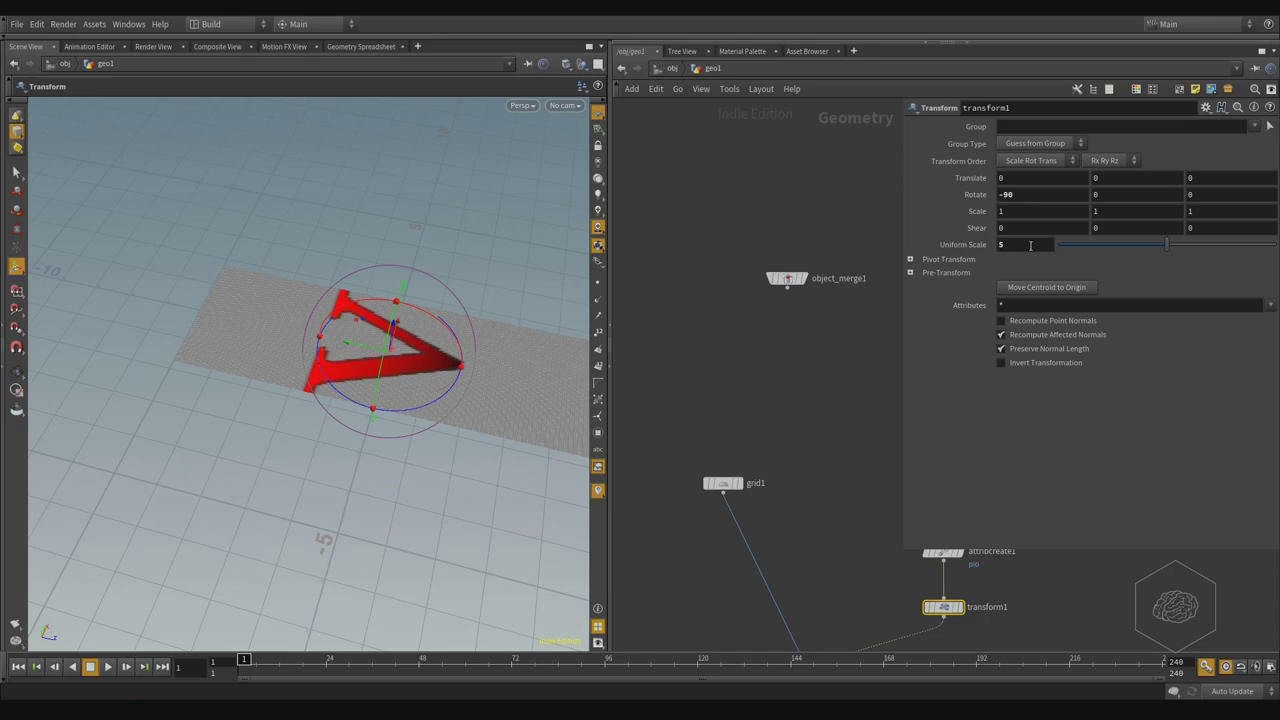
pyautogui.click(1029, 243)
pyautogui.click(1000, 211)
pyautogui.write('5')
pyautogui.press('Return')
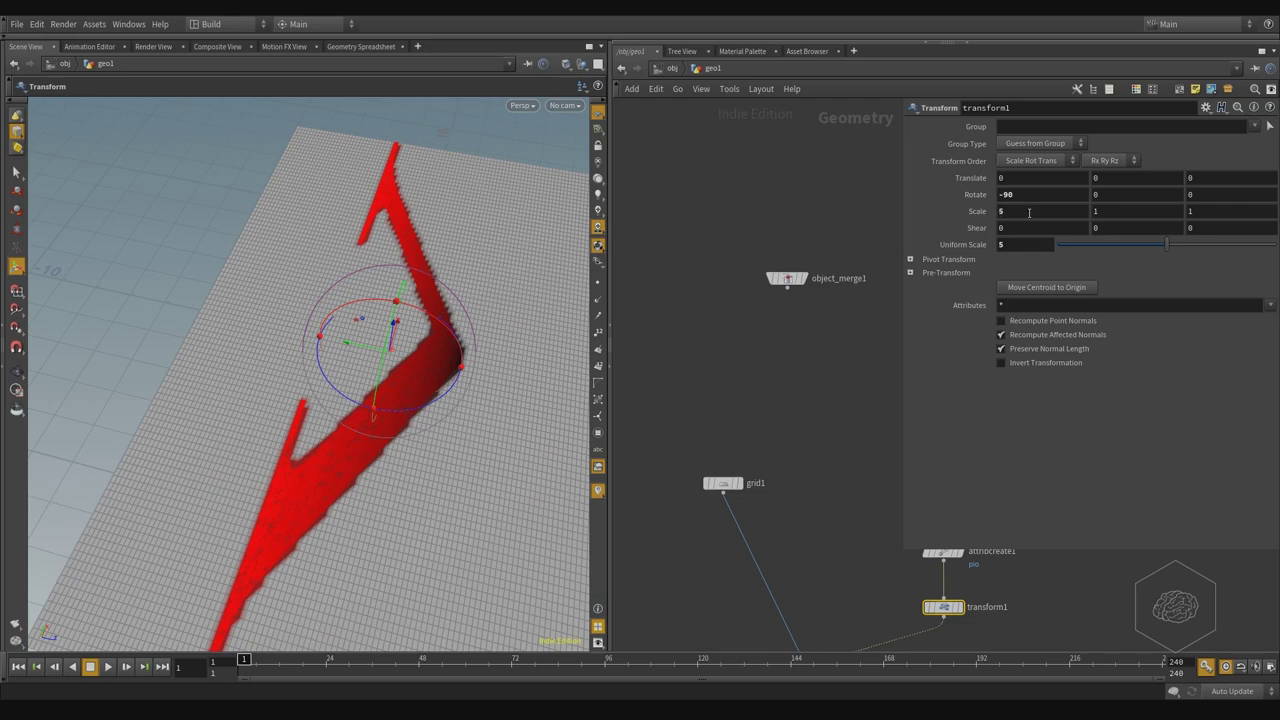
# Reset transform1's X scale to 1 and box-select grid1
pyautogui.doubleClick(1029, 212)
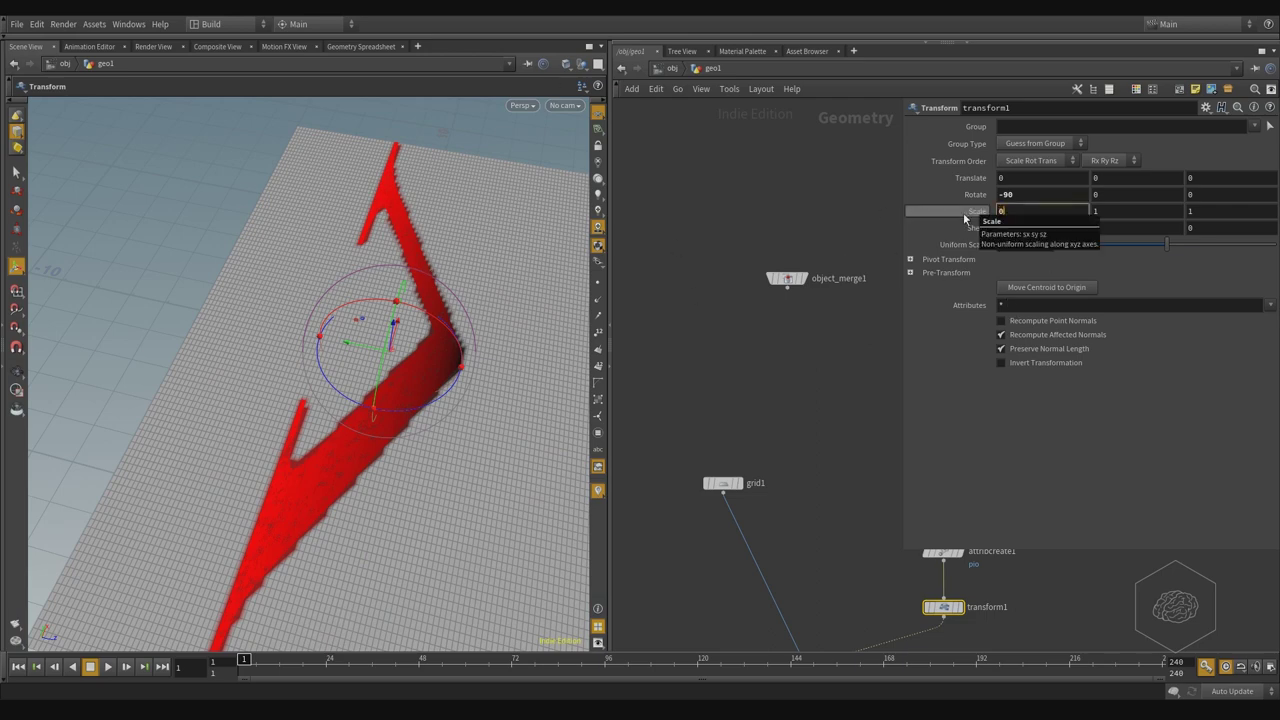
pyautogui.write('1')
pyautogui.press('Return')
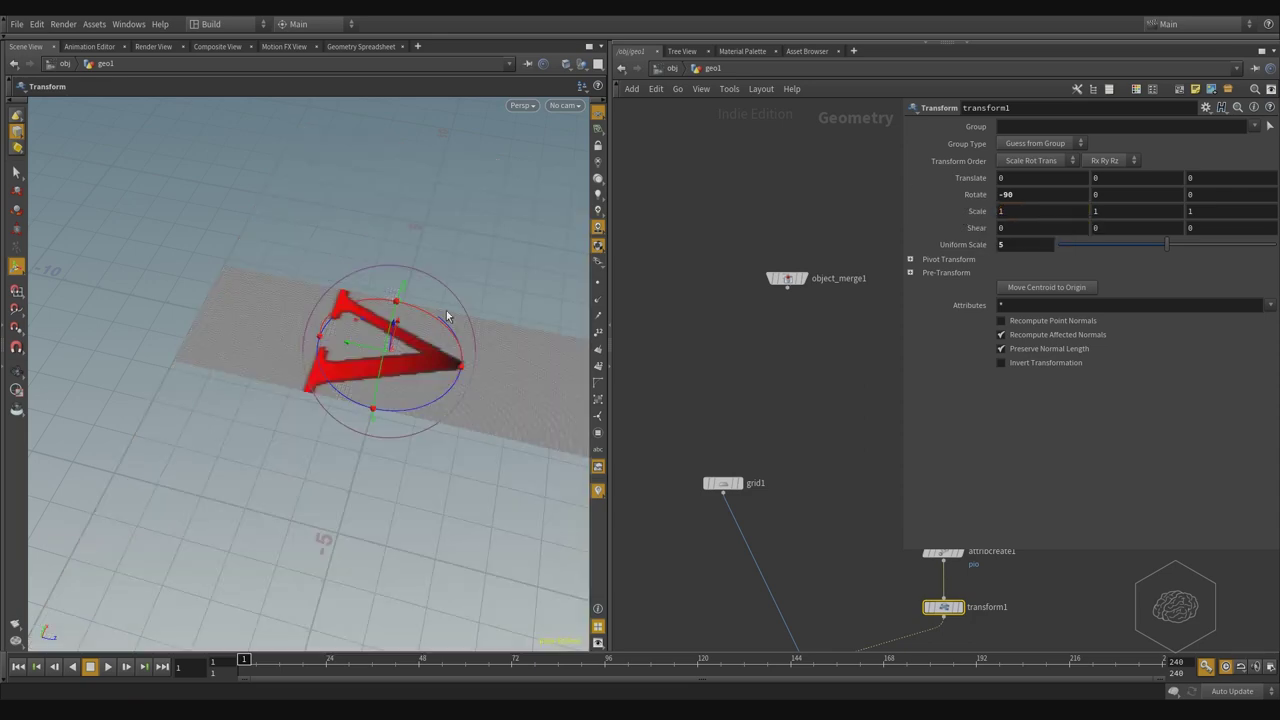
pyautogui.moveTo(691, 385); pyautogui.dragTo(674, 310, button='middle')
# Change grid1's second Size expression to bbox("../transform1", D_ZSIZE), giving 3.50586 by 3.38623
pyautogui.moveTo(777, 349); pyautogui.dragTo(691, 480)
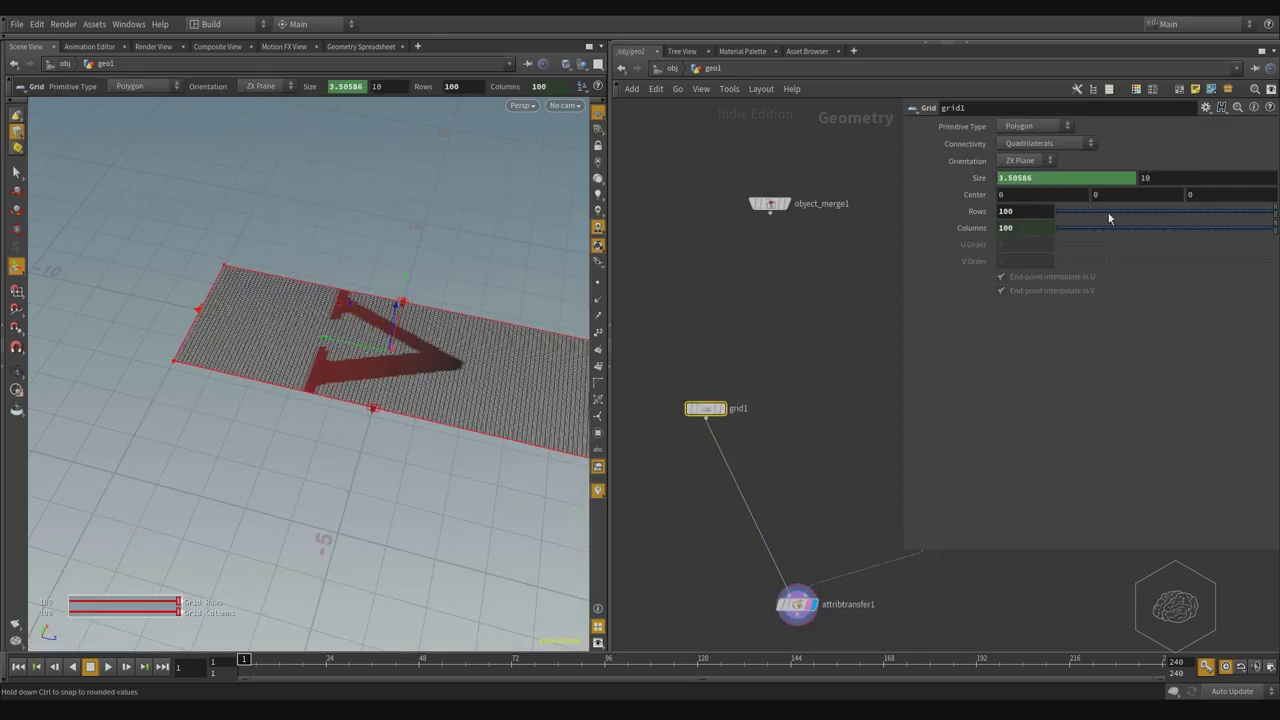
pyautogui.hotkey('shift', 'Tab')
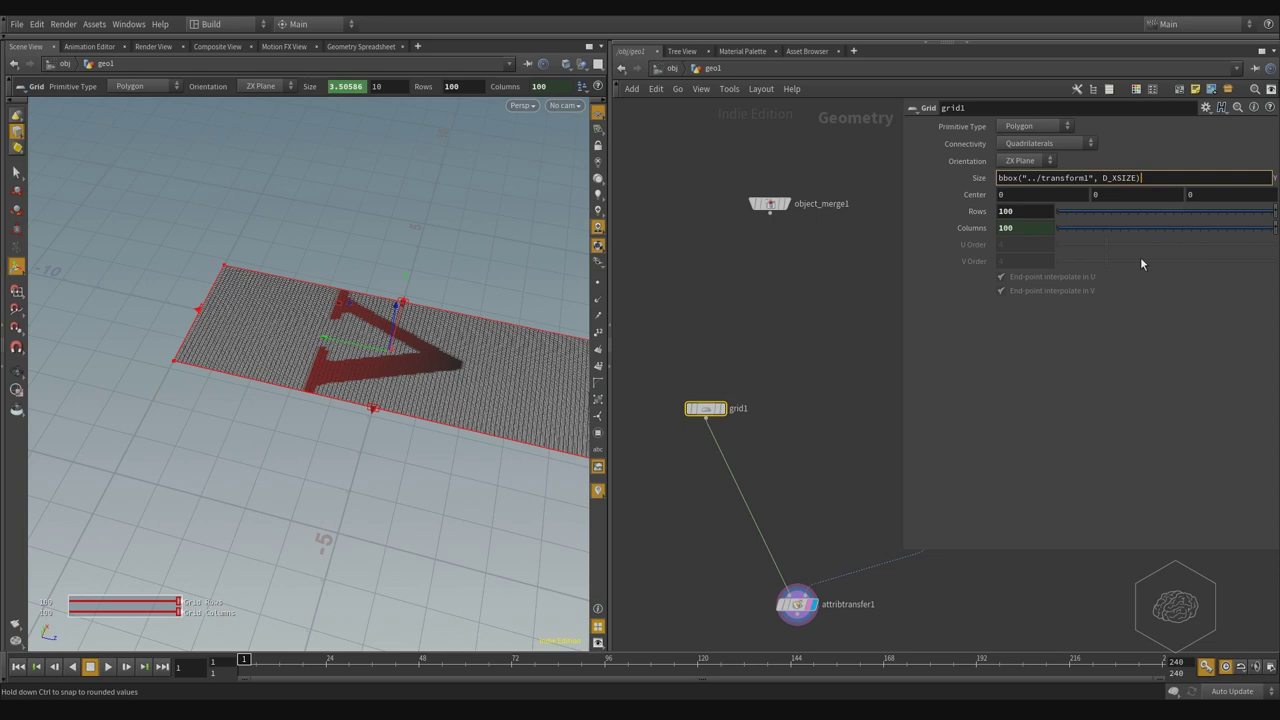
pyautogui.press('Left')
pyautogui.press('Left')
pyautogui.press('Left')
pyautogui.press('Left')
pyautogui.press('Left')
pyautogui.write('Z')
pyautogui.click(1135, 177)
pyautogui.press('Return')
# Orbit and zoom around the letter grid to check the fit
pyautogui.press('Escape')
pyautogui.moveTo(500, 271)
pyautogui.mouseDown()
pyautogui.moveTo(423, 305)
pyautogui.moveTo(400, 537)
pyautogui.moveTo(366, 366)
pyautogui.mouseUp()
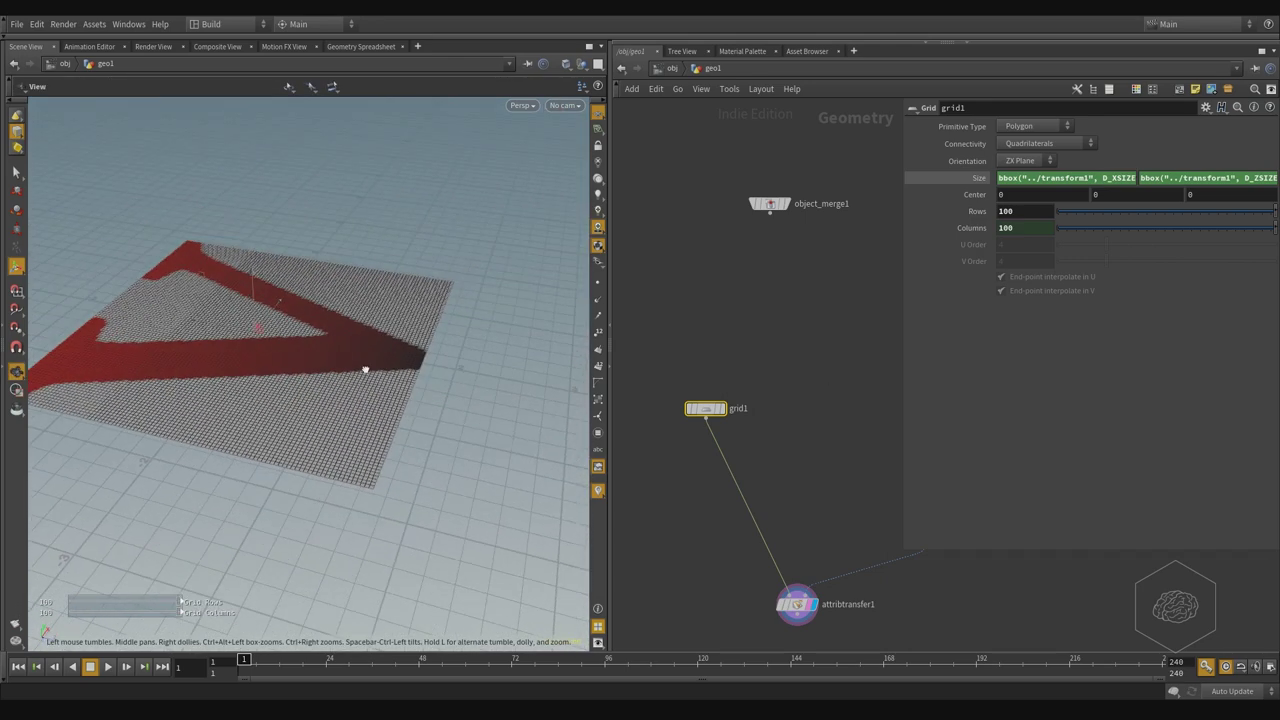
pyautogui.press('Return')
pyautogui.moveTo(764, 551); pyautogui.dragTo(735, 388, button='middle')
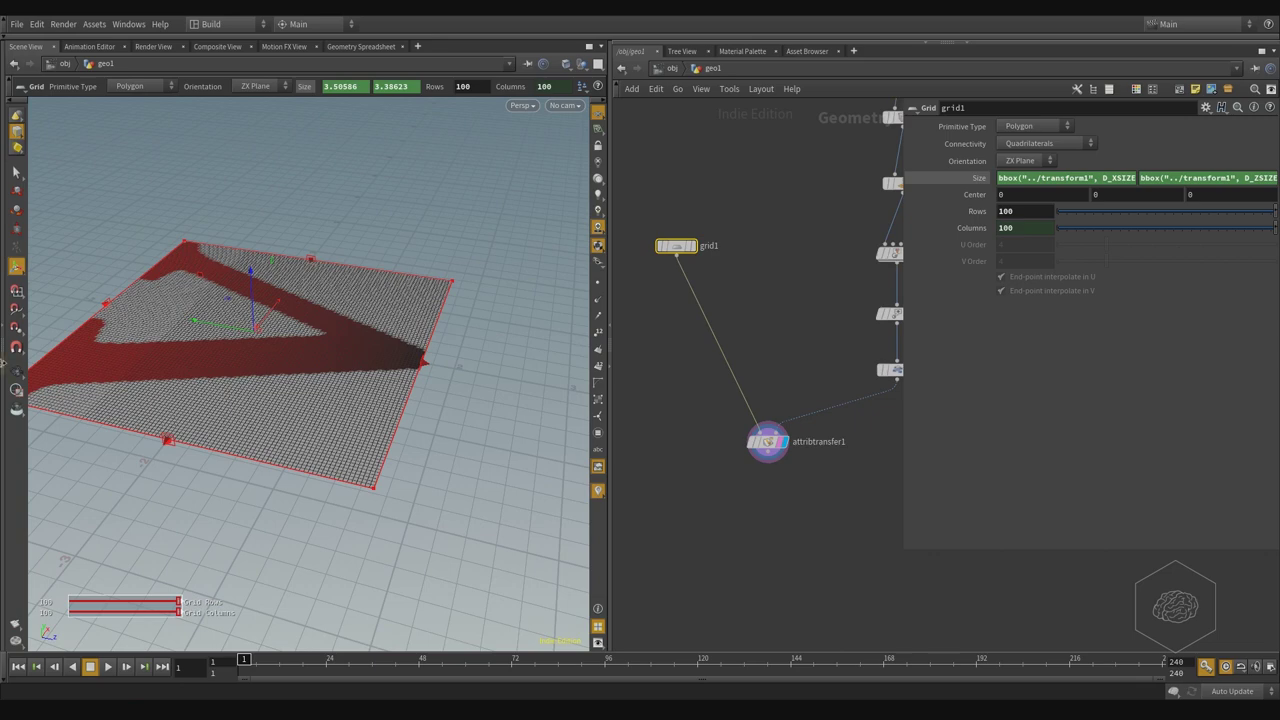
pyautogui.press('Escape')
pyautogui.moveTo(251, 363)
pyautogui.mouseDown()
pyautogui.moveTo(269, 379)
pyautogui.moveTo(163, 440)
pyautogui.moveTo(229, 434)
pyautogui.moveTo(145, 506)
pyautogui.mouseUp()
pyautogui.press('Return')
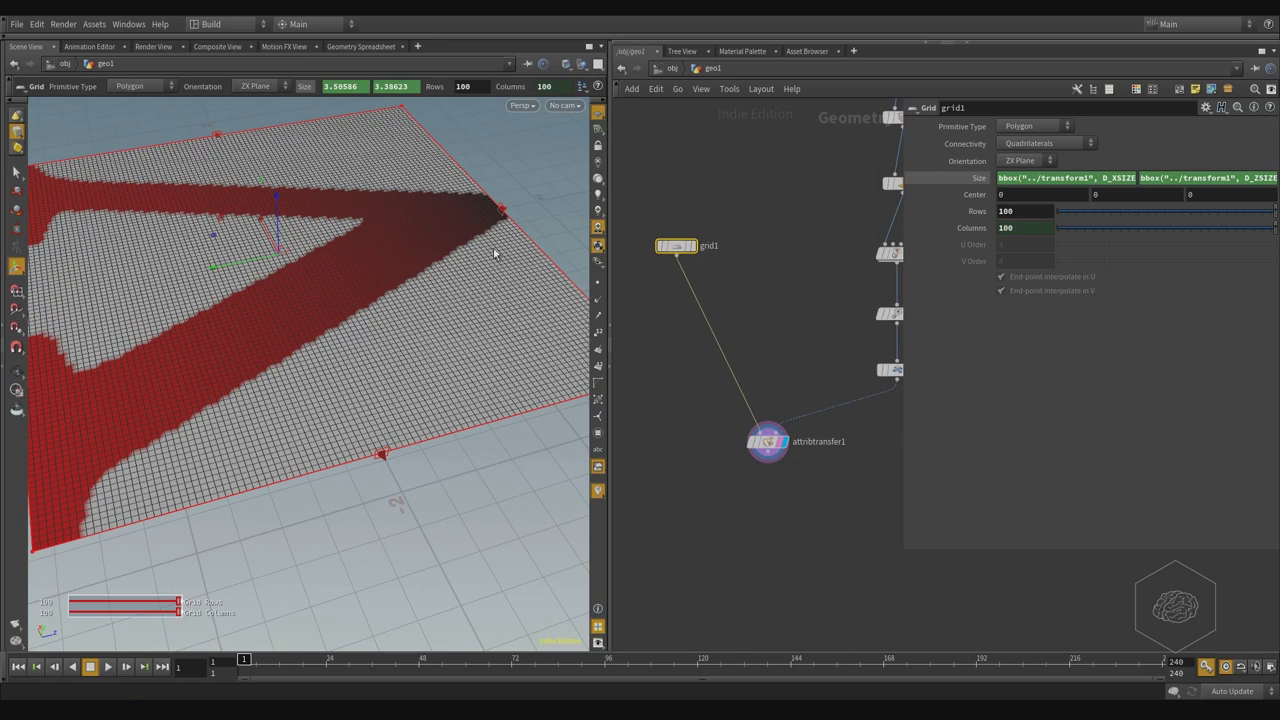
pyautogui.press('Escape')
pyautogui.moveTo(371, 300); pyautogui.dragTo(327, 348)
pyautogui.press('Return')
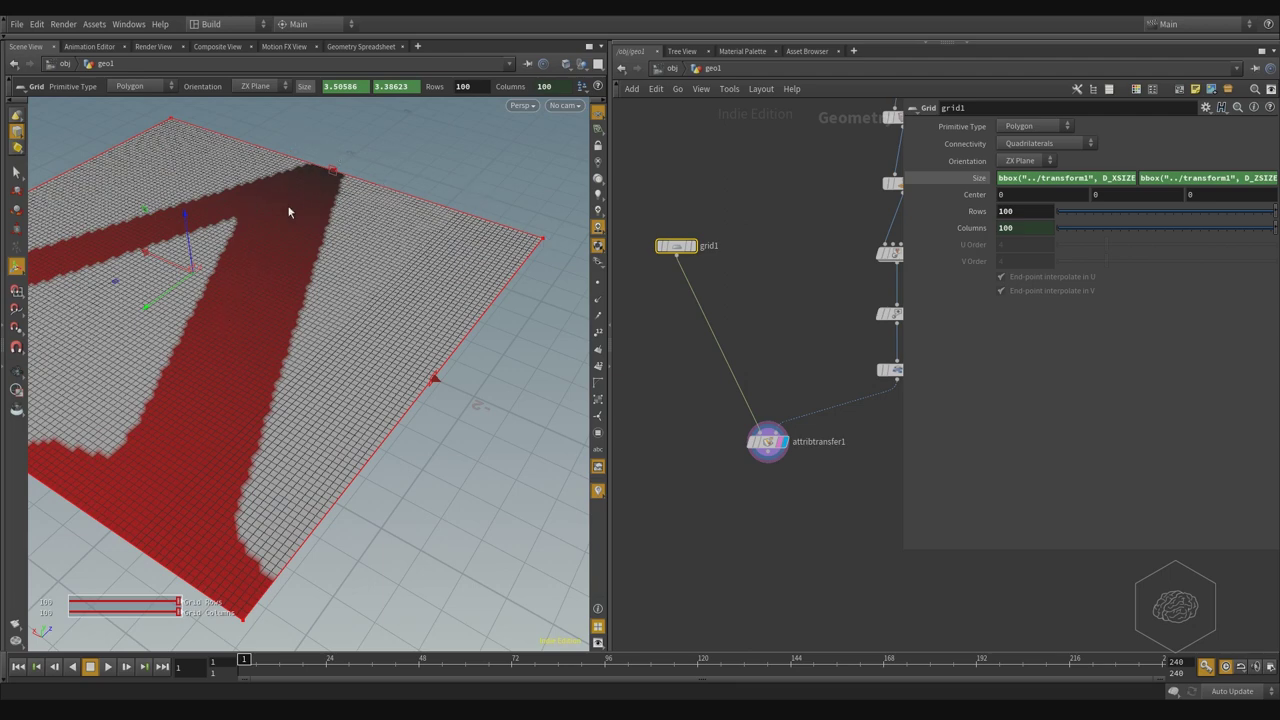
# Add a Delete node below attribtransfer1 and wire attribtransfer1 into it
pyautogui.moveTo(826, 528); pyautogui.dragTo(788, 485, button='middle')
pyautogui.press('Tab')
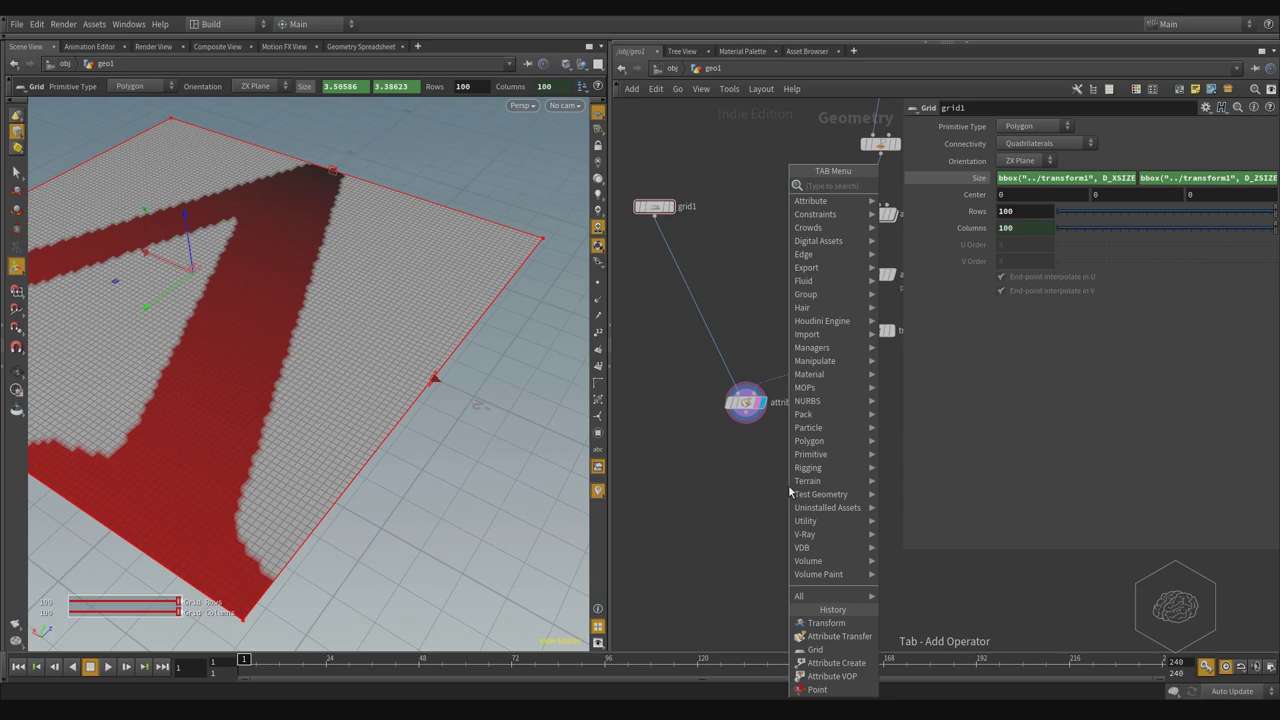
pyautogui.write('polyextrude')
pyautogui.press('Return')
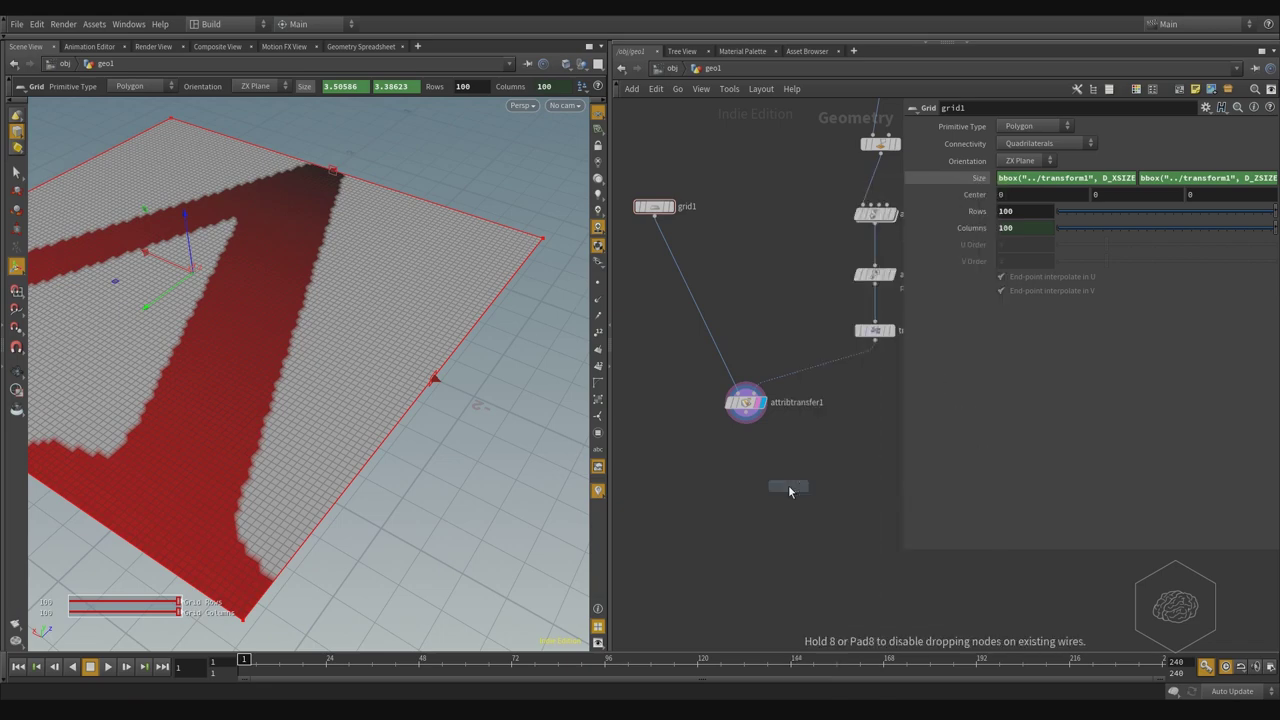
pyautogui.click(788, 485)
pyautogui.moveTo(746, 423)
pyautogui.mouseDown()
pyautogui.moveTo(801, 490)
pyautogui.moveTo(753, 476)
pyautogui.mouseUp()
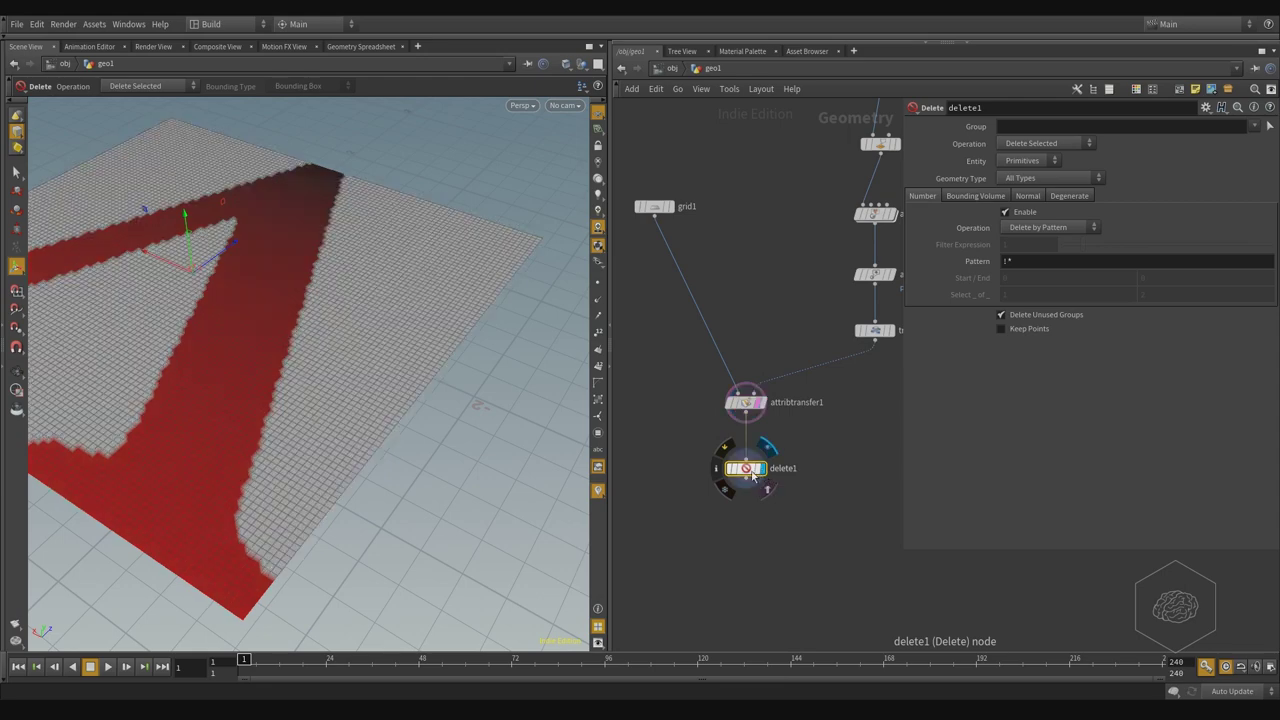
pyautogui.click(1044, 147)
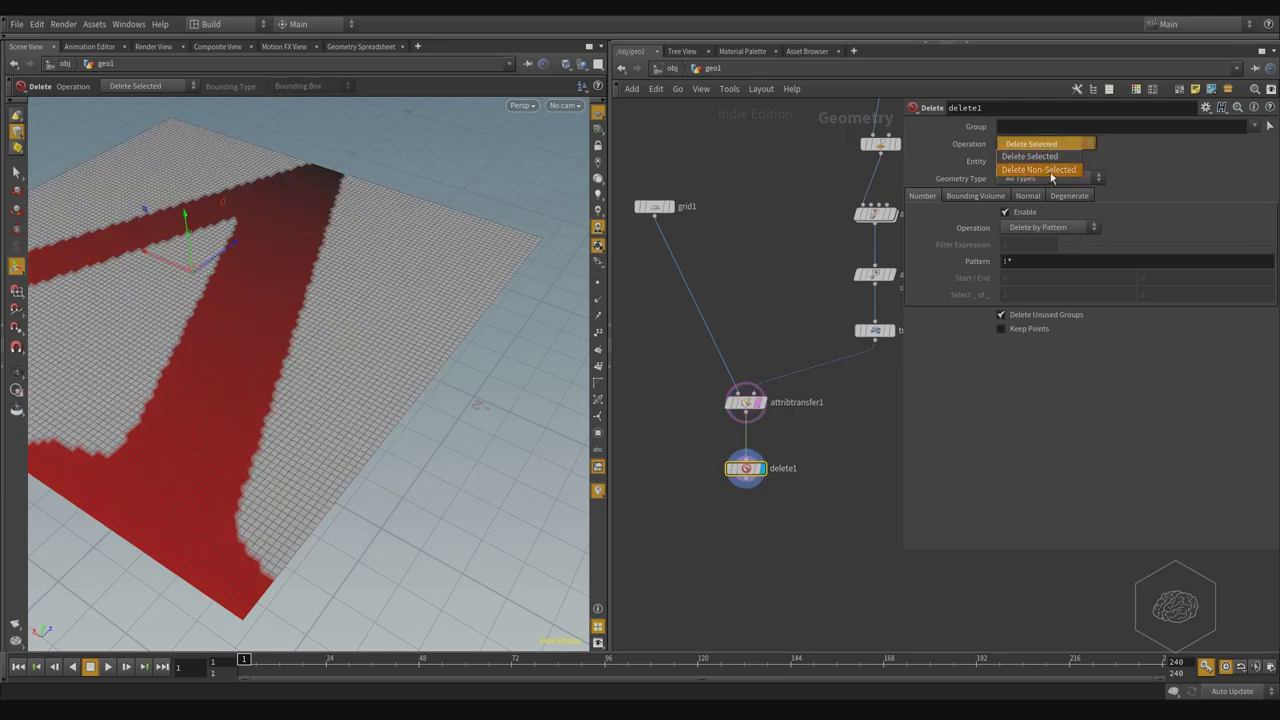
pyautogui.click(1040, 170)
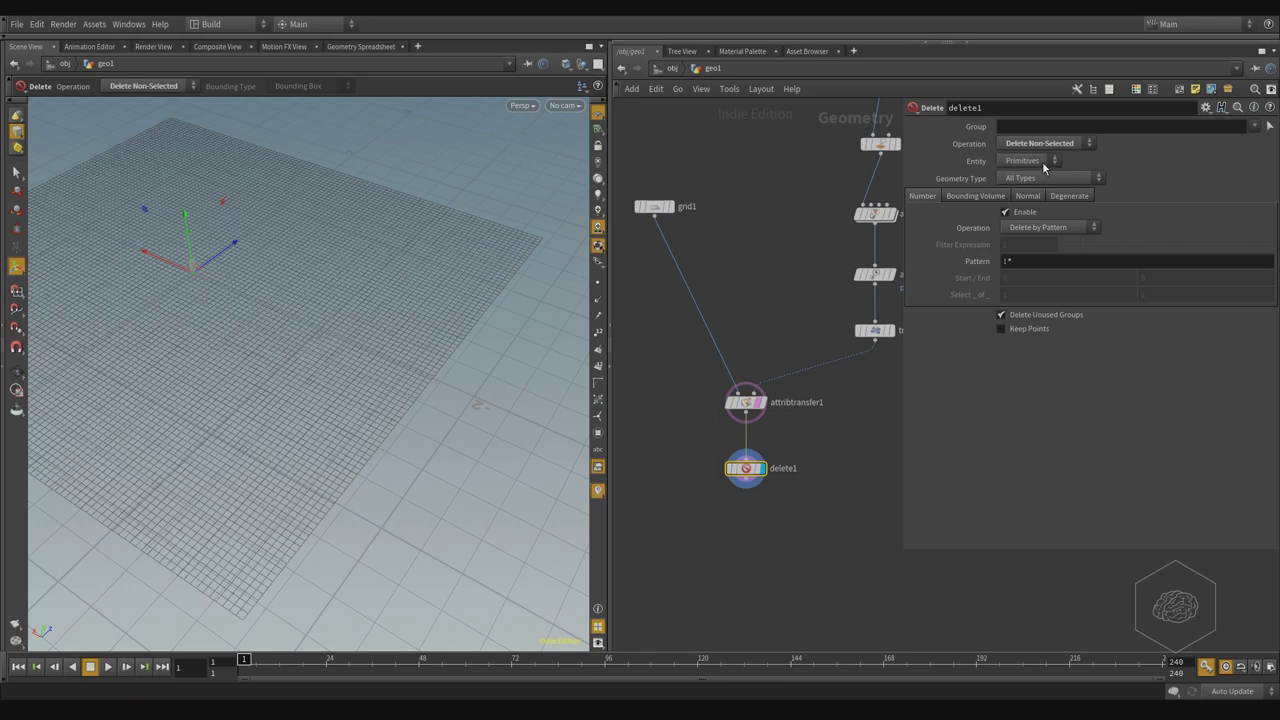
pyautogui.click(1045, 163)
pyautogui.click(1032, 193)
pyautogui.click(1056, 228)
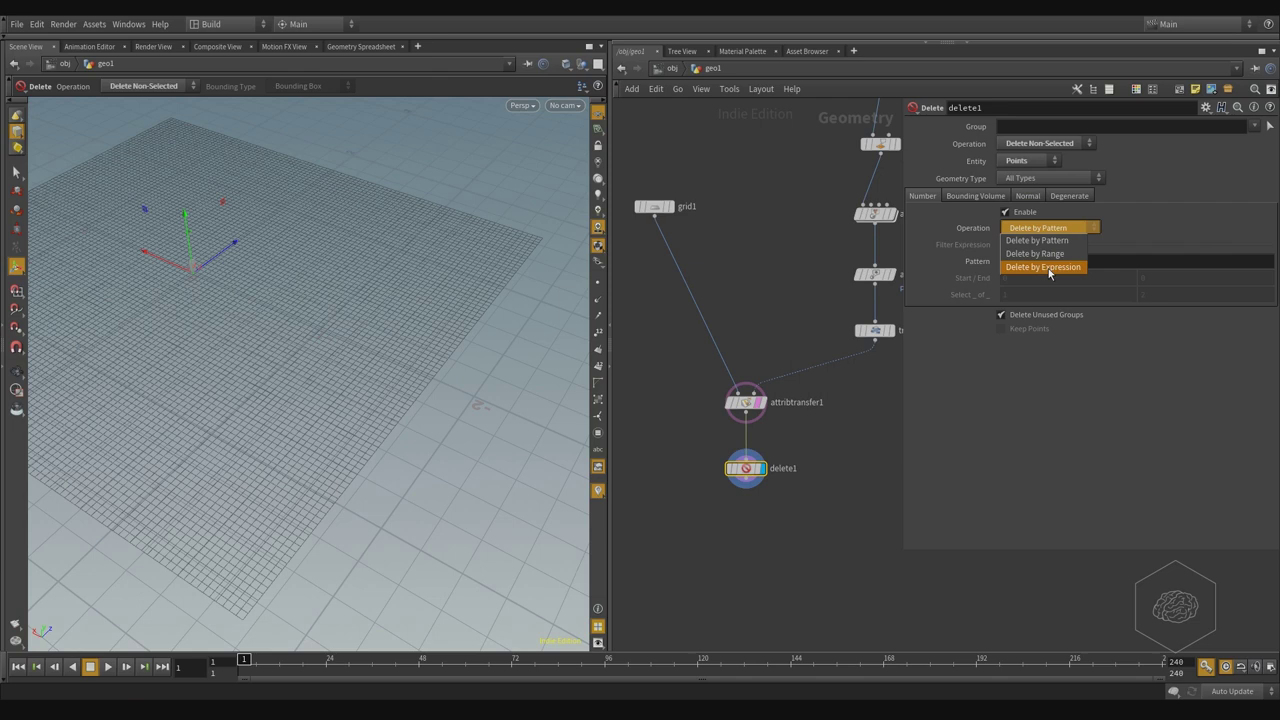
pyautogui.click(1048, 267)
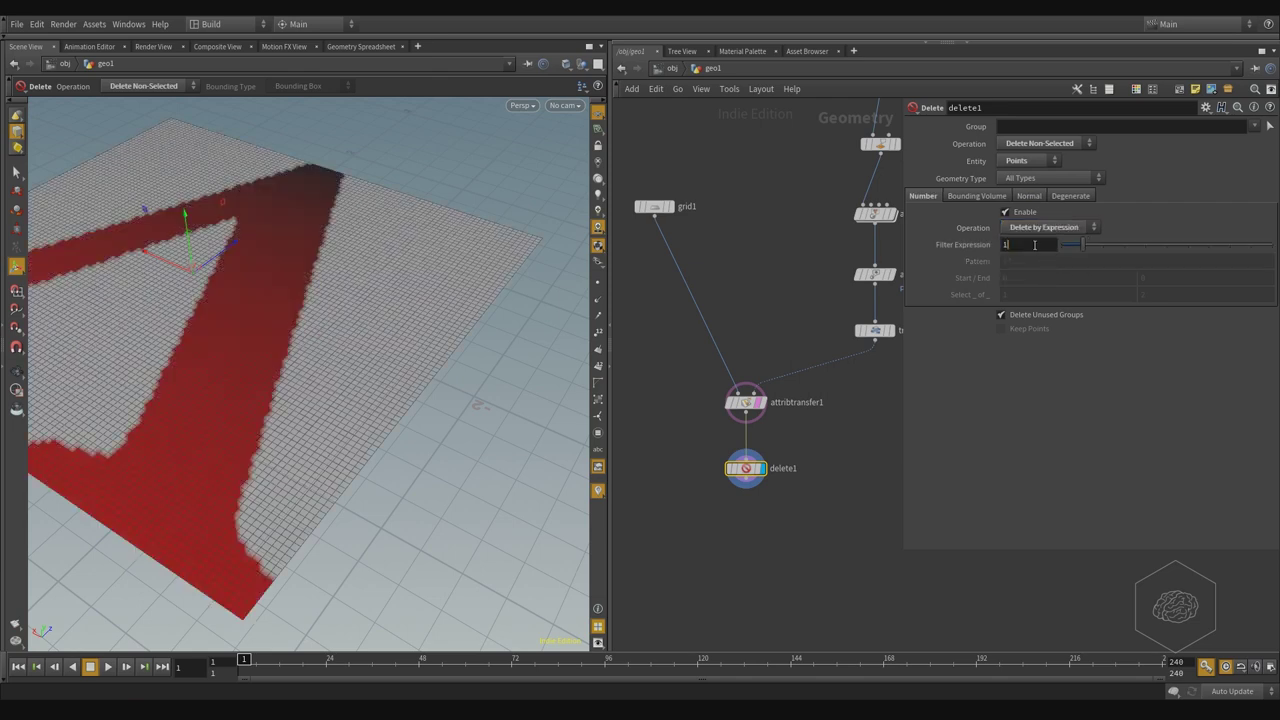
pyautogui.doubleClick(1035, 245)
pyautogui.write('$')
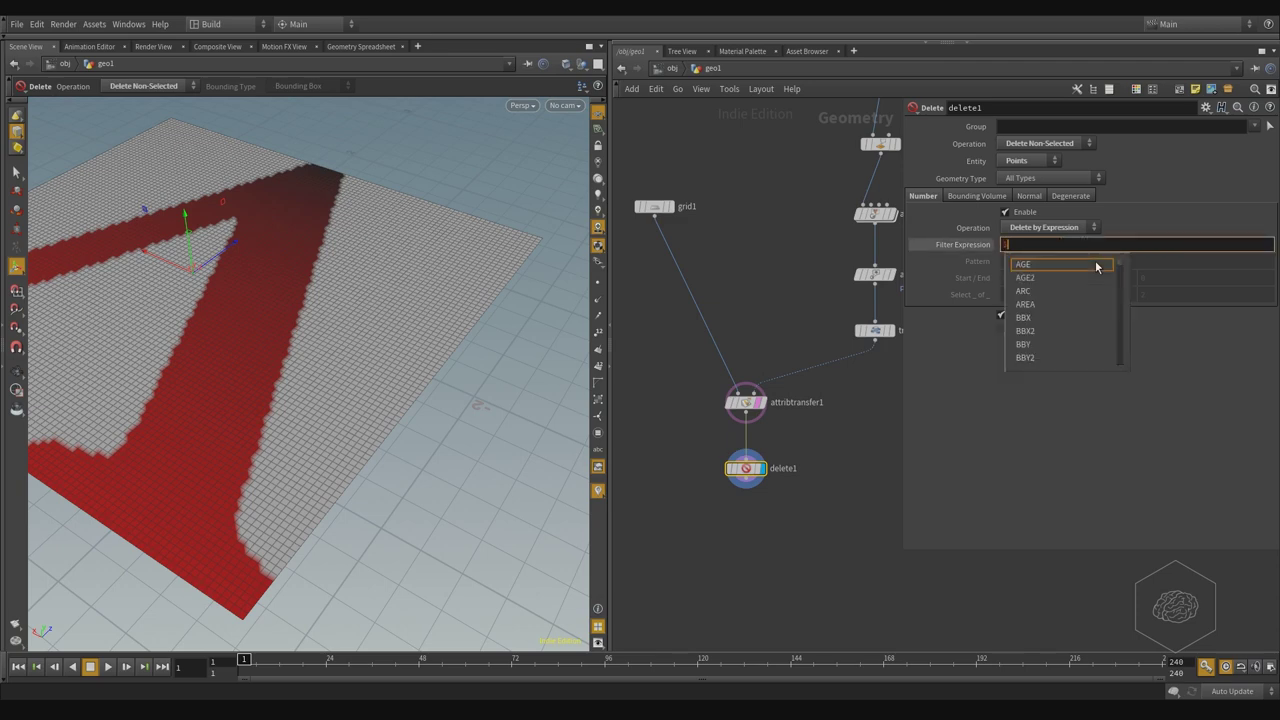
pyautogui.press('BackSpace')
pyautogui.write('@')
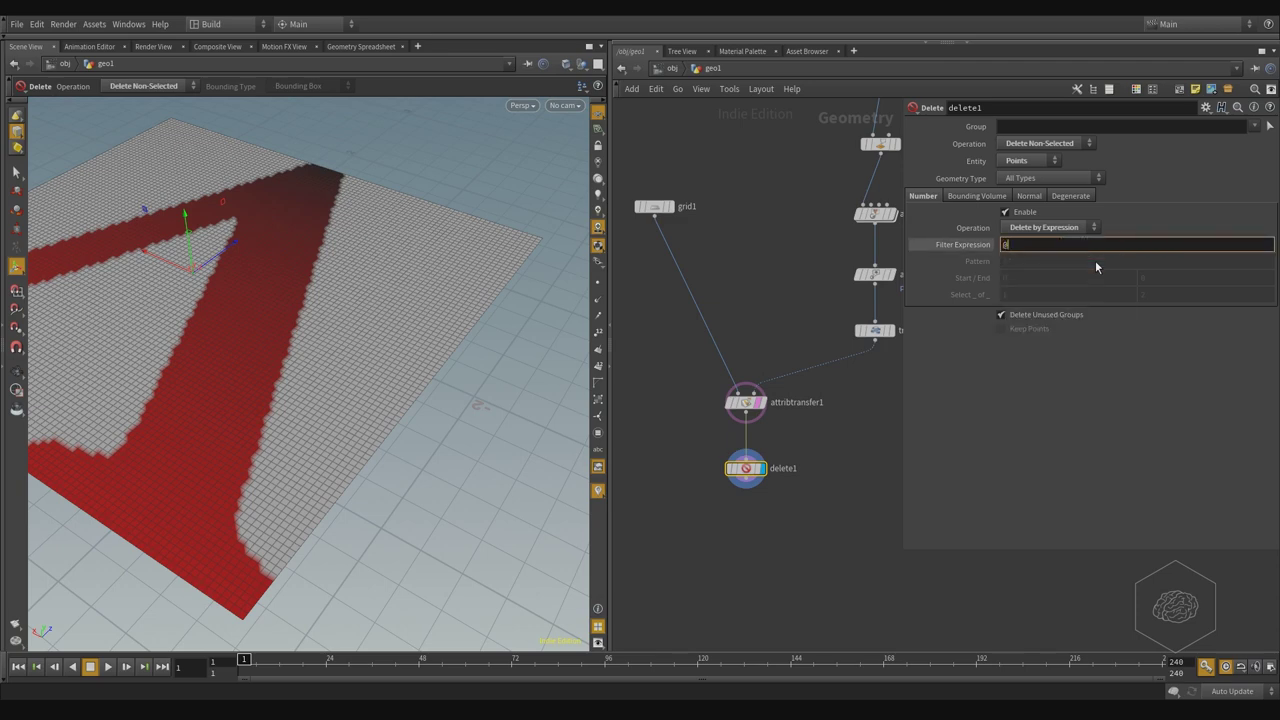
pyautogui.write('pio')
pyautogui.press('Return')
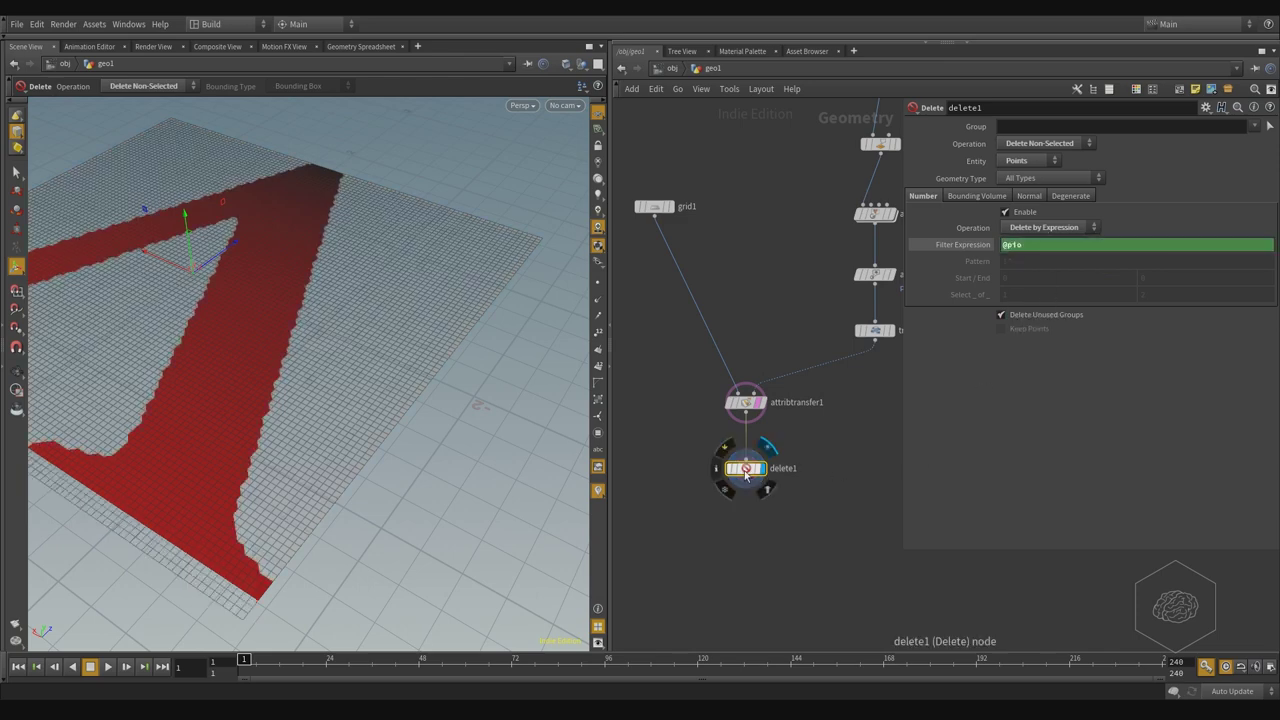
pyautogui.click(760, 410)
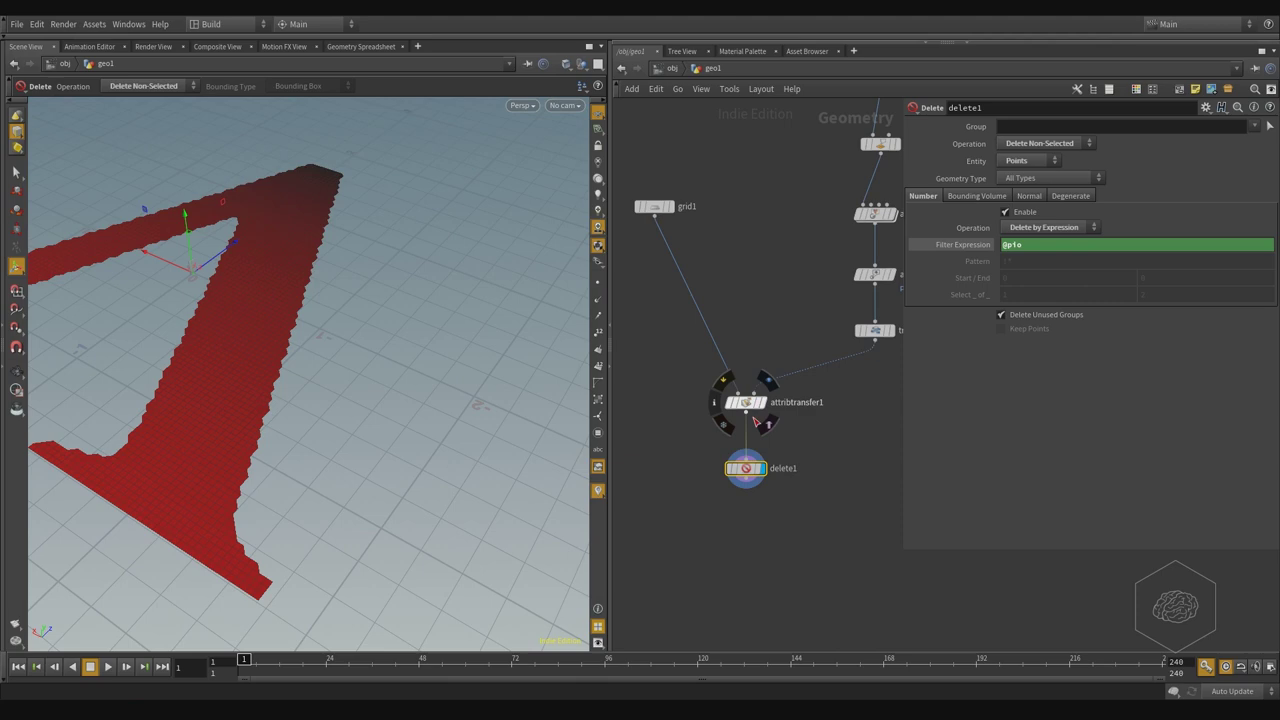
# Orbit and zoom the viewport to inspect the kept red V points
pyautogui.press('Escape')
pyautogui.moveTo(242, 205)
pyautogui.mouseDown()
pyautogui.moveTo(263, 214)
pyautogui.moveTo(177, 271)
pyautogui.moveTo(337, 303)
pyautogui.moveTo(266, 323)
pyautogui.moveTo(237, 369)
pyautogui.moveTo(404, 263)
pyautogui.moveTo(320, 357)
pyautogui.moveTo(330, 340)
pyautogui.moveTo(310, 300)
pyautogui.mouseUp()
pyautogui.scroll(5, 177, 271)
pyautogui.press('Return')
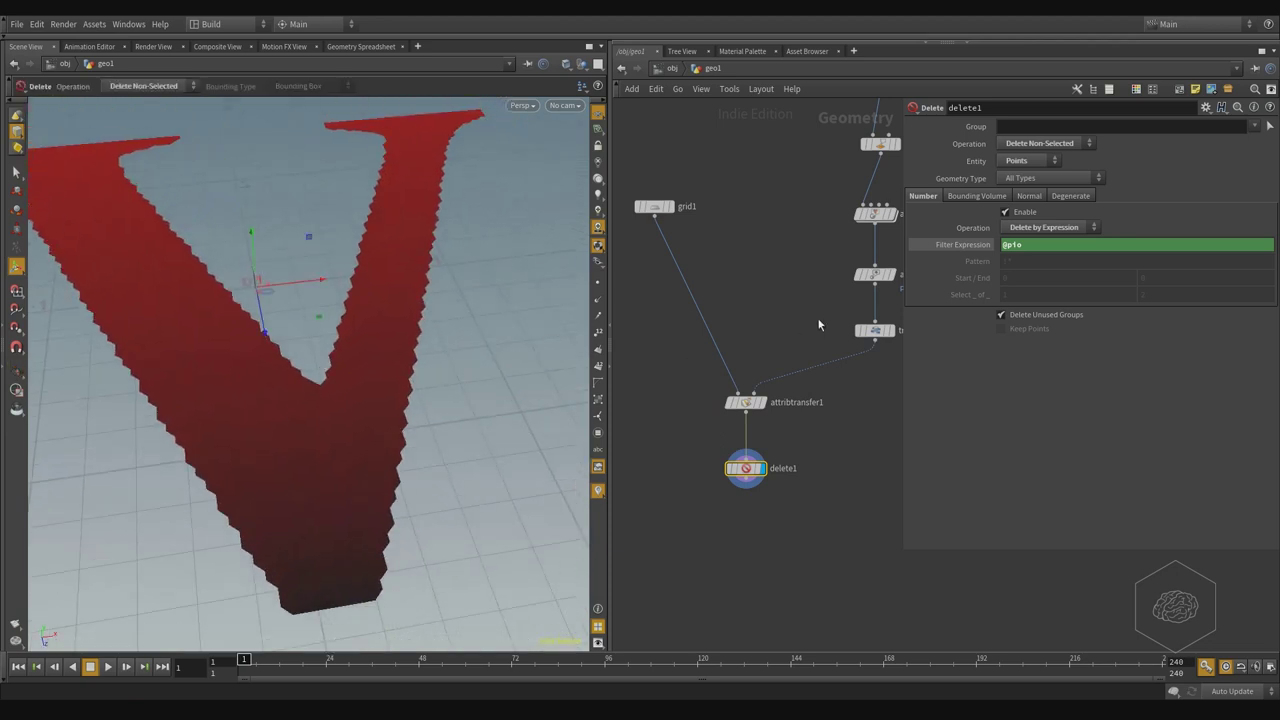
pyautogui.scroll(-3, 790, 245)
pyautogui.scroll(-2, 789, 262)
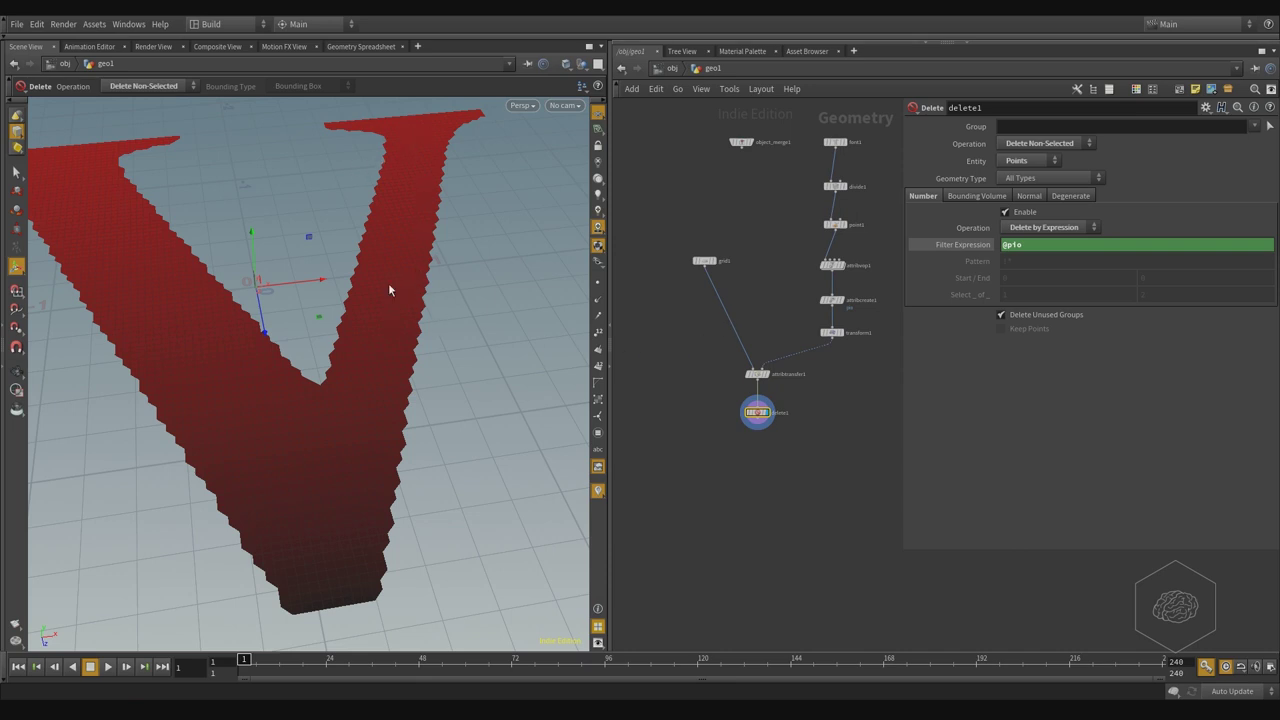
# Review divide1 (bricker size 0.002) and grid1, then reselect delete1 and open the add-node menu
pyautogui.moveTo(770, 220); pyautogui.dragTo(766, 266, button='middle')
pyautogui.click(831, 231)
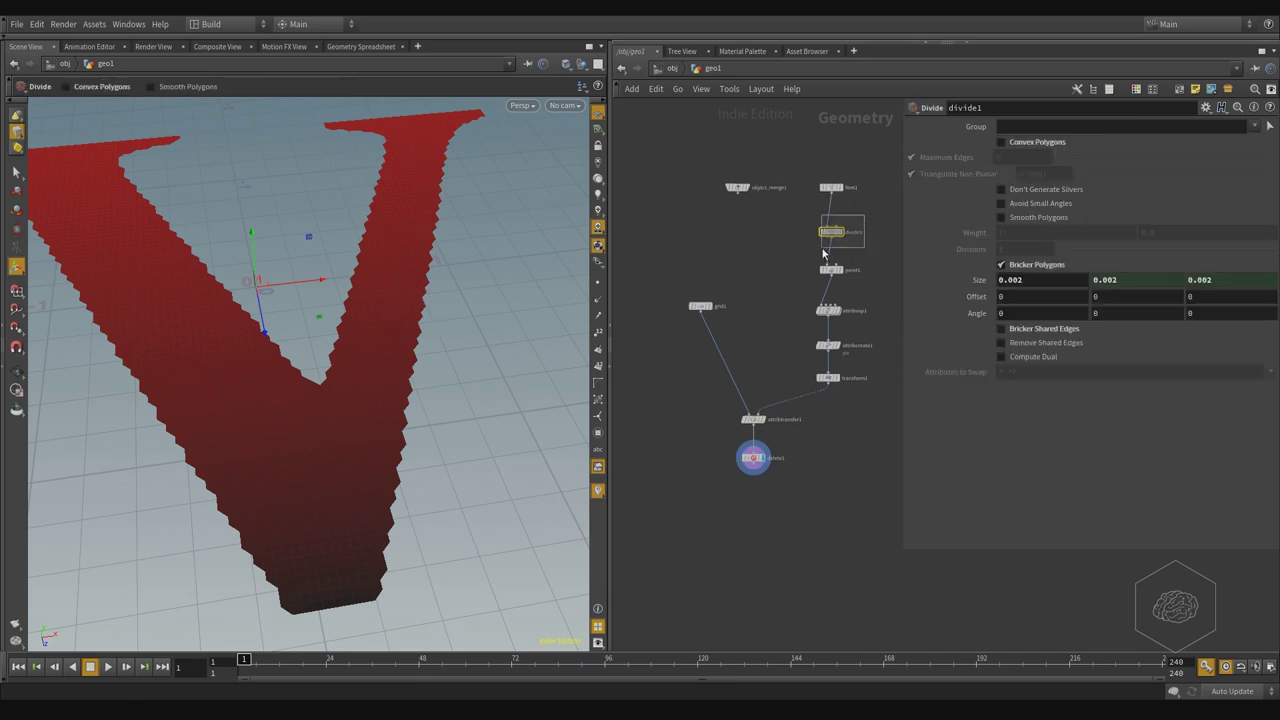
pyautogui.moveTo(762, 254); pyautogui.dragTo(682, 316)
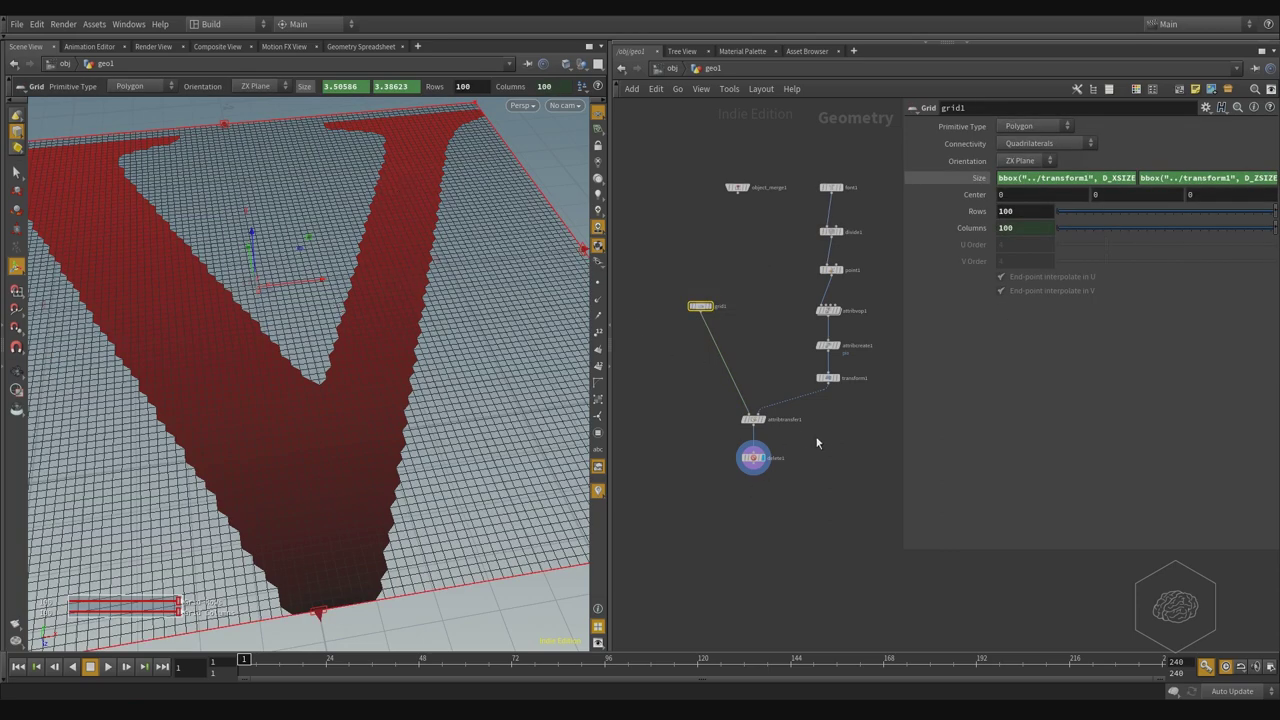
pyautogui.moveTo(821, 440); pyautogui.dragTo(718, 527)
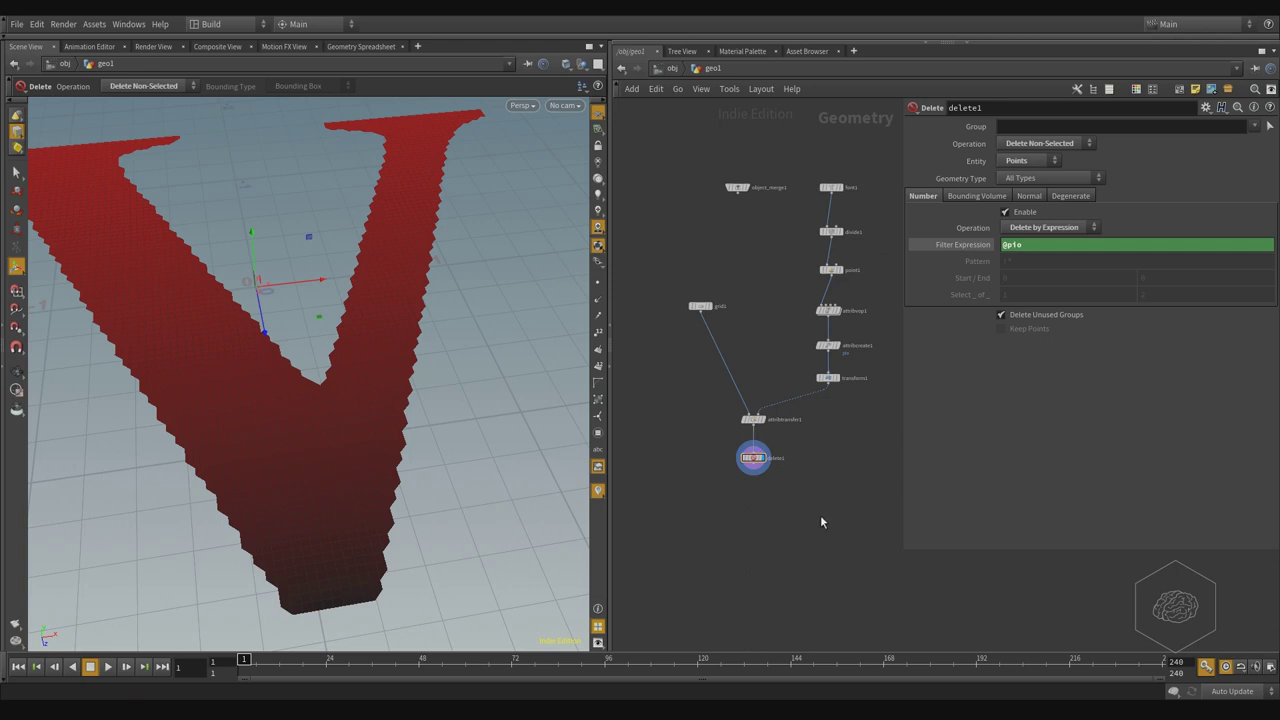
pyautogui.press('Tab')
pyautogui.press('Escape')
pyautogui.press('Tab')
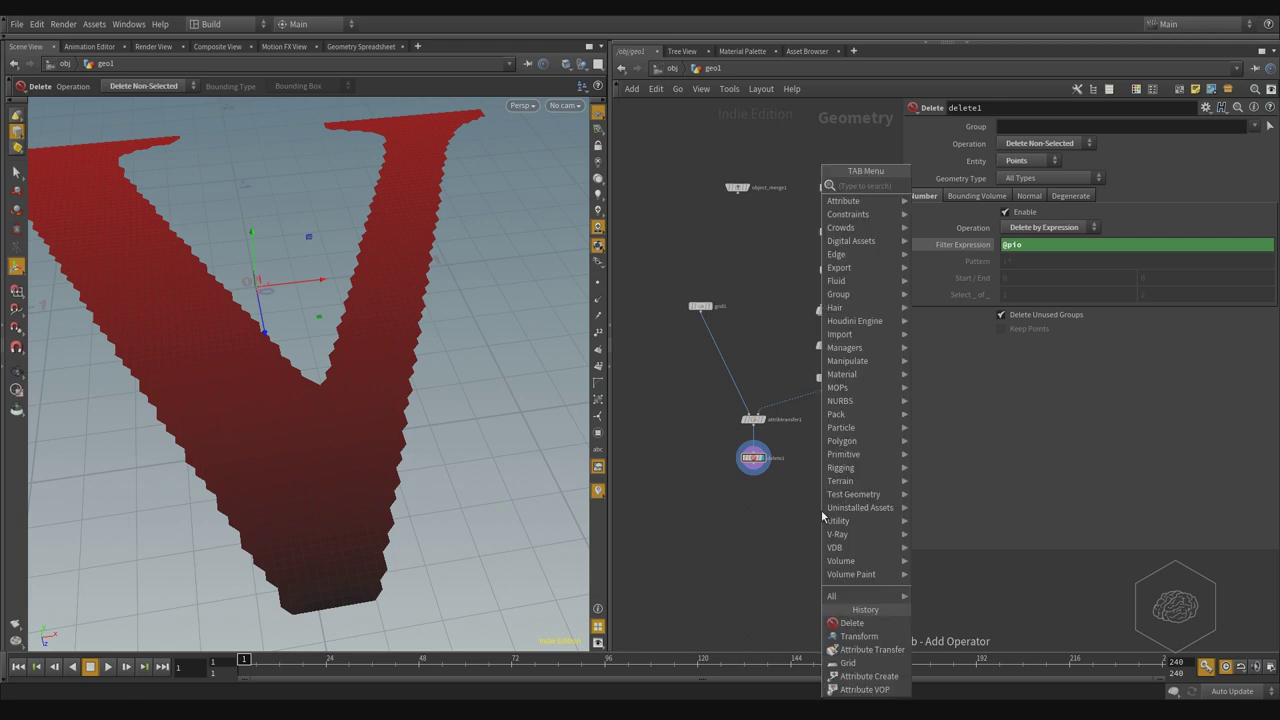
# Add an Attribute Create node wired after delete1
pyautogui.write('att')
pyautogui.write('ribute crea')
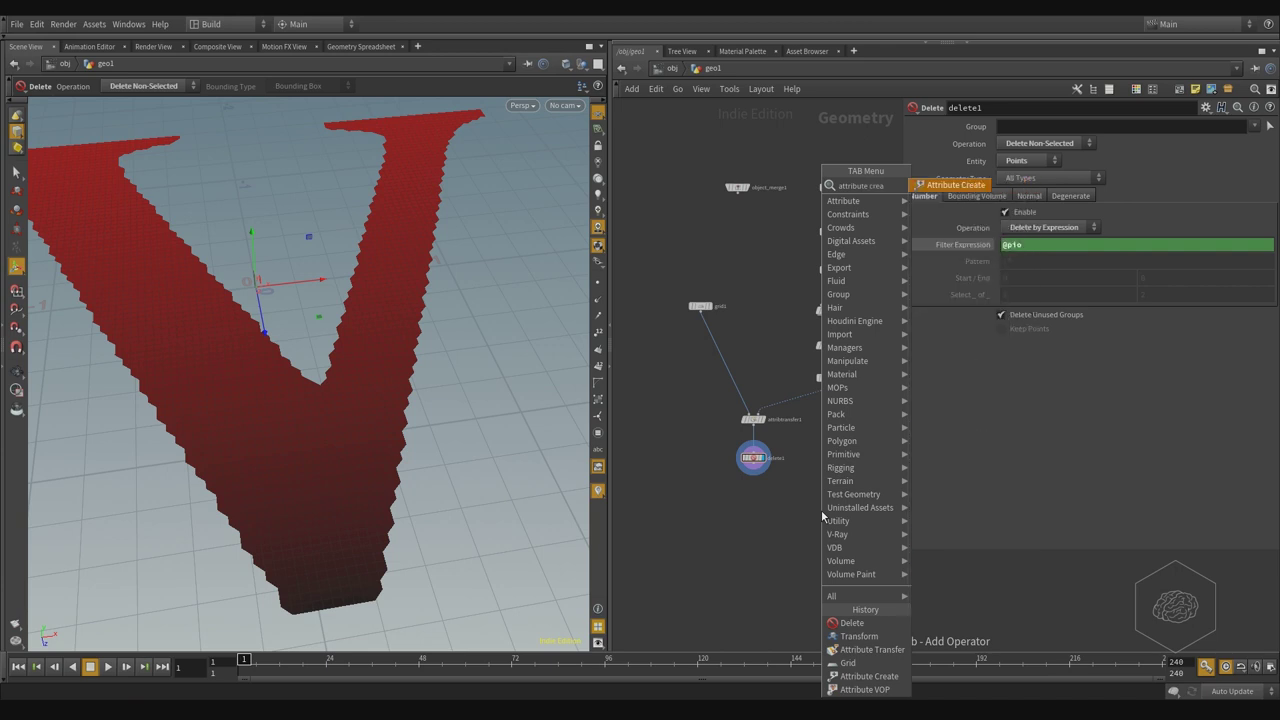
pyautogui.press('Return')
pyautogui.click(822, 515)
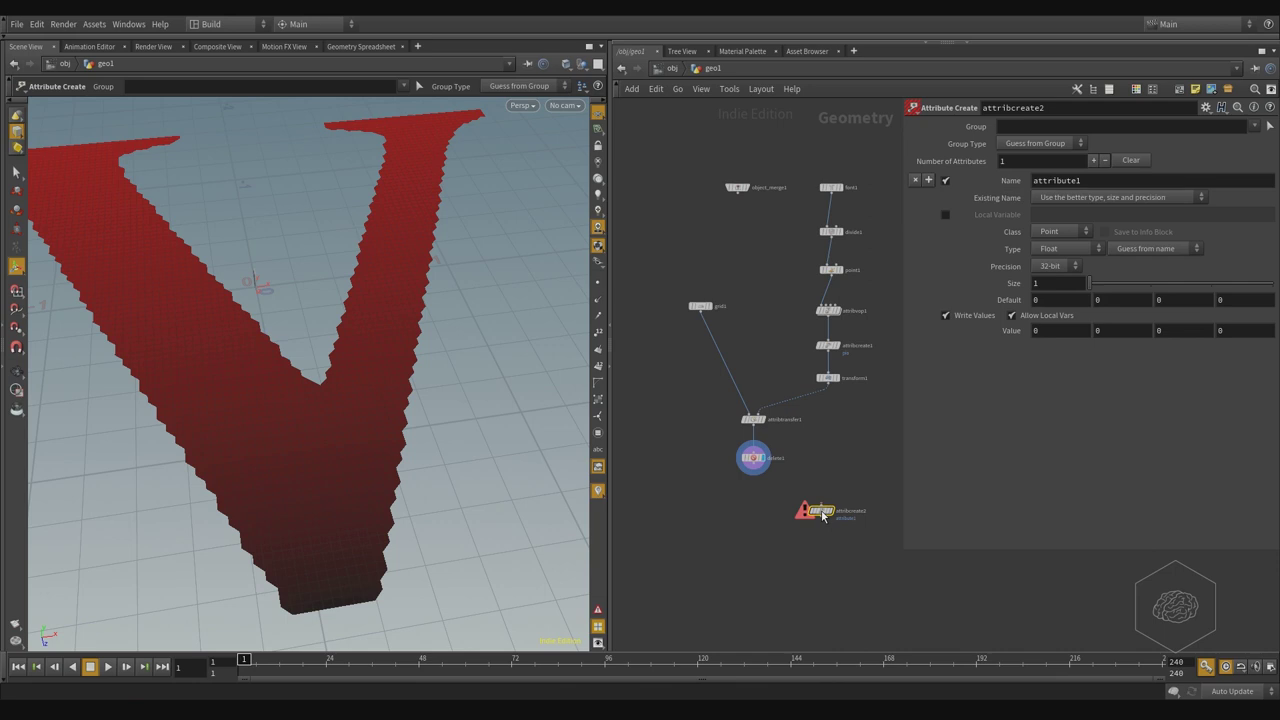
pyautogui.moveTo(822, 515)
pyautogui.mouseDown()
pyautogui.moveTo(745, 530)
pyautogui.moveTo(750, 492)
pyautogui.mouseUp()
pyautogui.scroll(3, 757, 513)
pyautogui.click(750, 417)
pyautogui.click(725, 530)
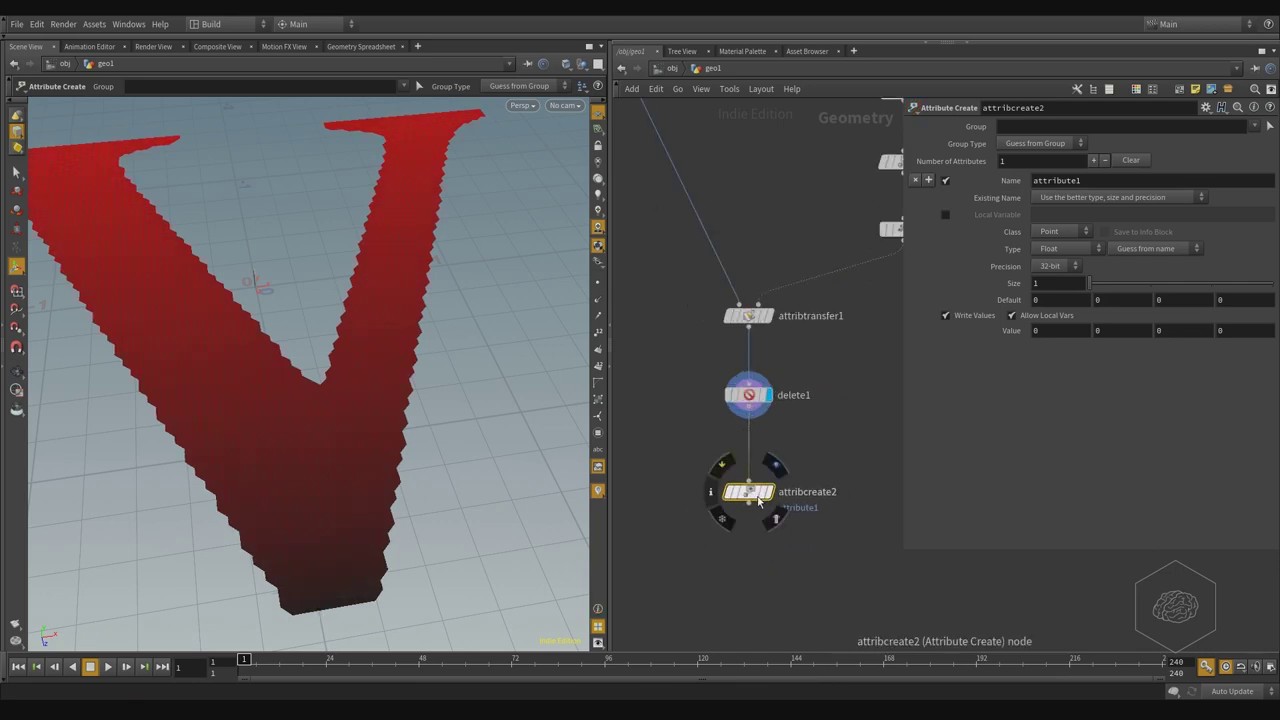
# Name the attribute N, make it a vector with value (1, 0, 0), and display the node
pyautogui.click(1118, 180)
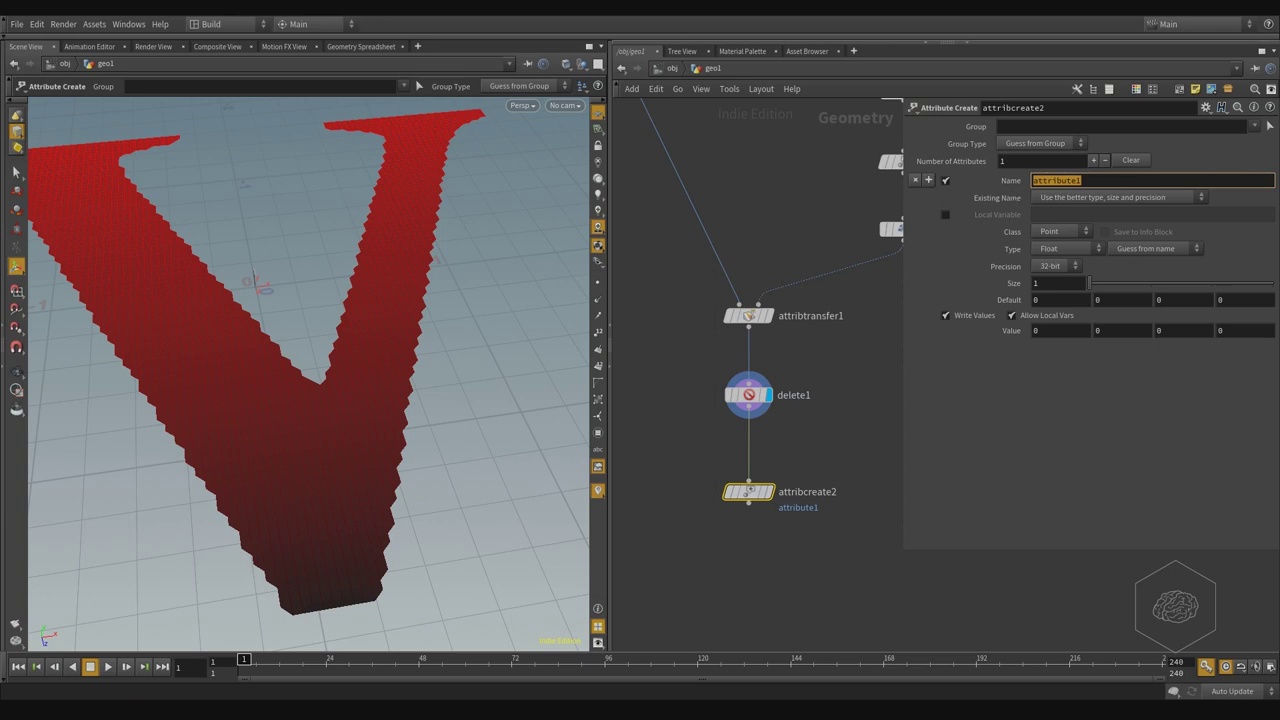
pyautogui.write('N')
pyautogui.click(1066, 249)
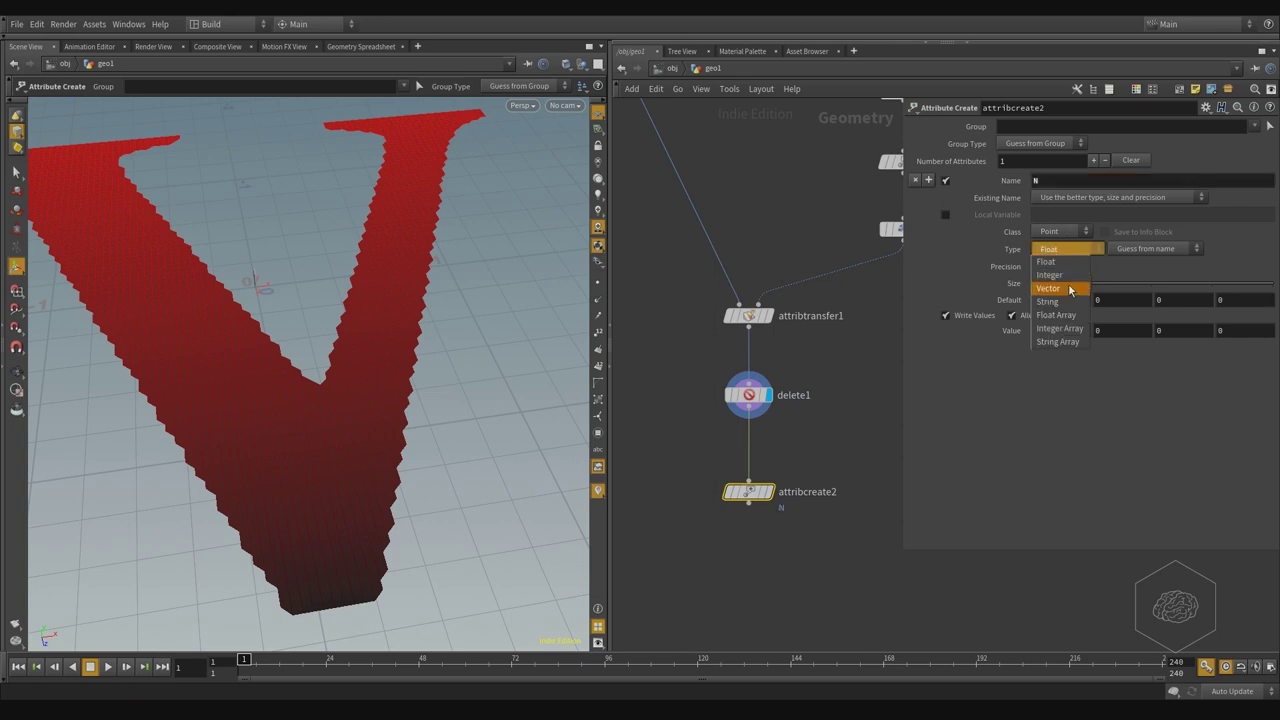
pyautogui.click(1068, 287)
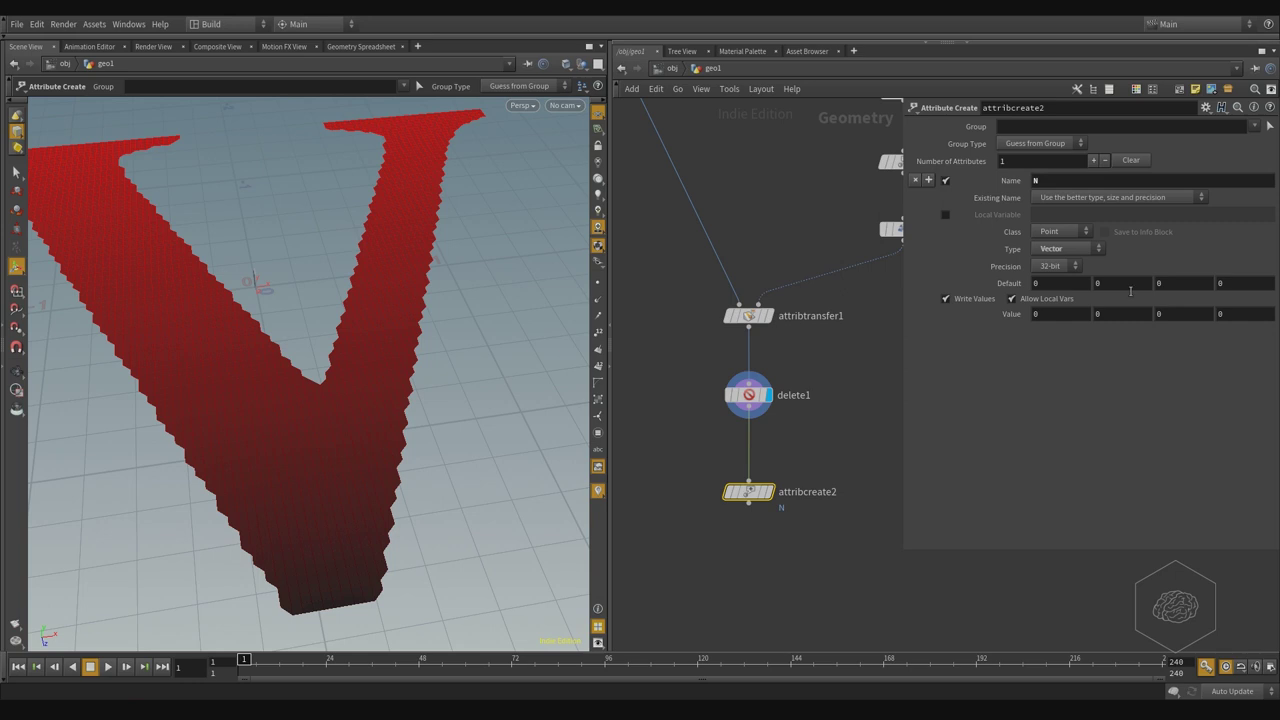
pyautogui.click(1041, 314)
pyautogui.write('1')
pyautogui.press('Return')
pyautogui.click(769, 494)
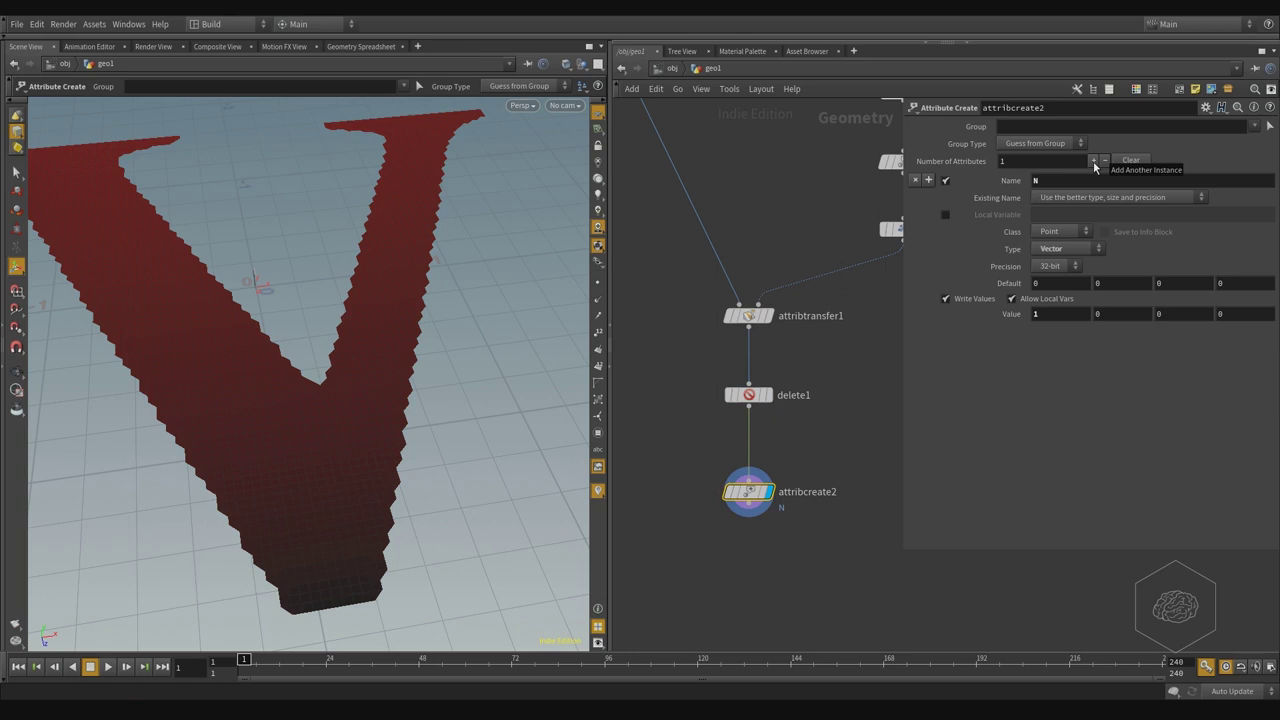
# Add a second attribute named up, vector type, with Y value 0.1
pyautogui.click(1094, 167)
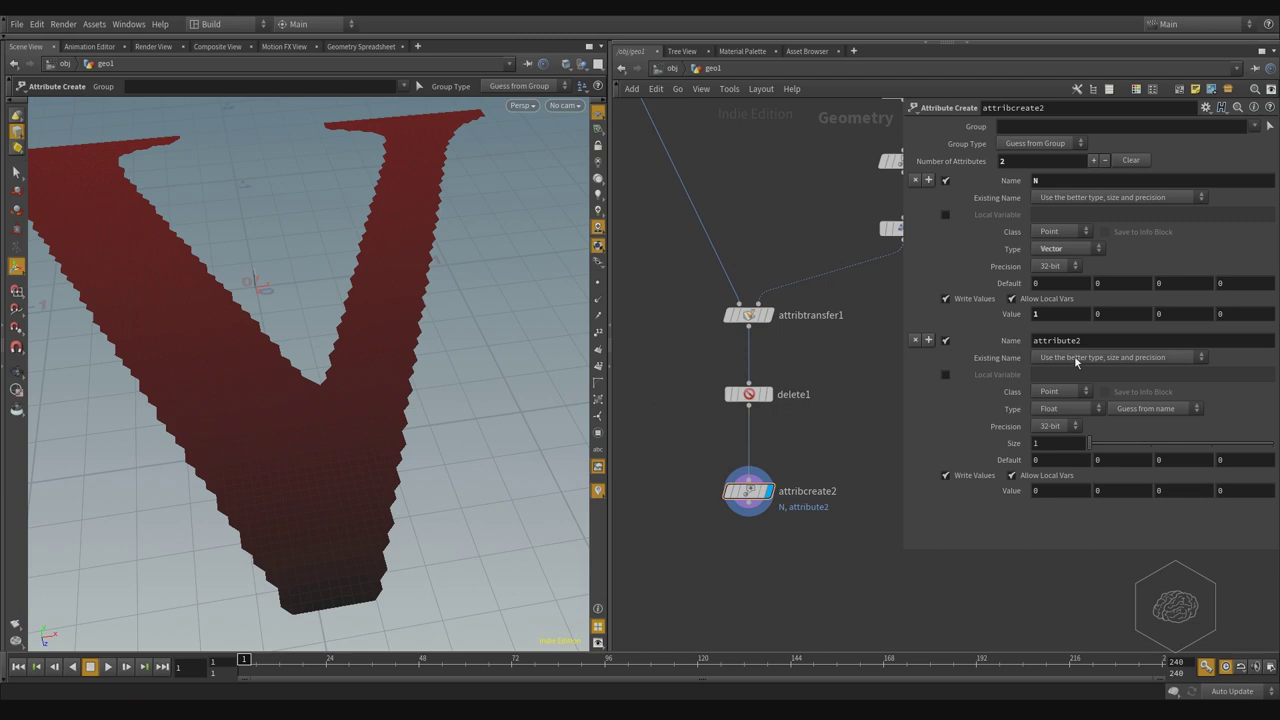
pyautogui.click(1119, 341)
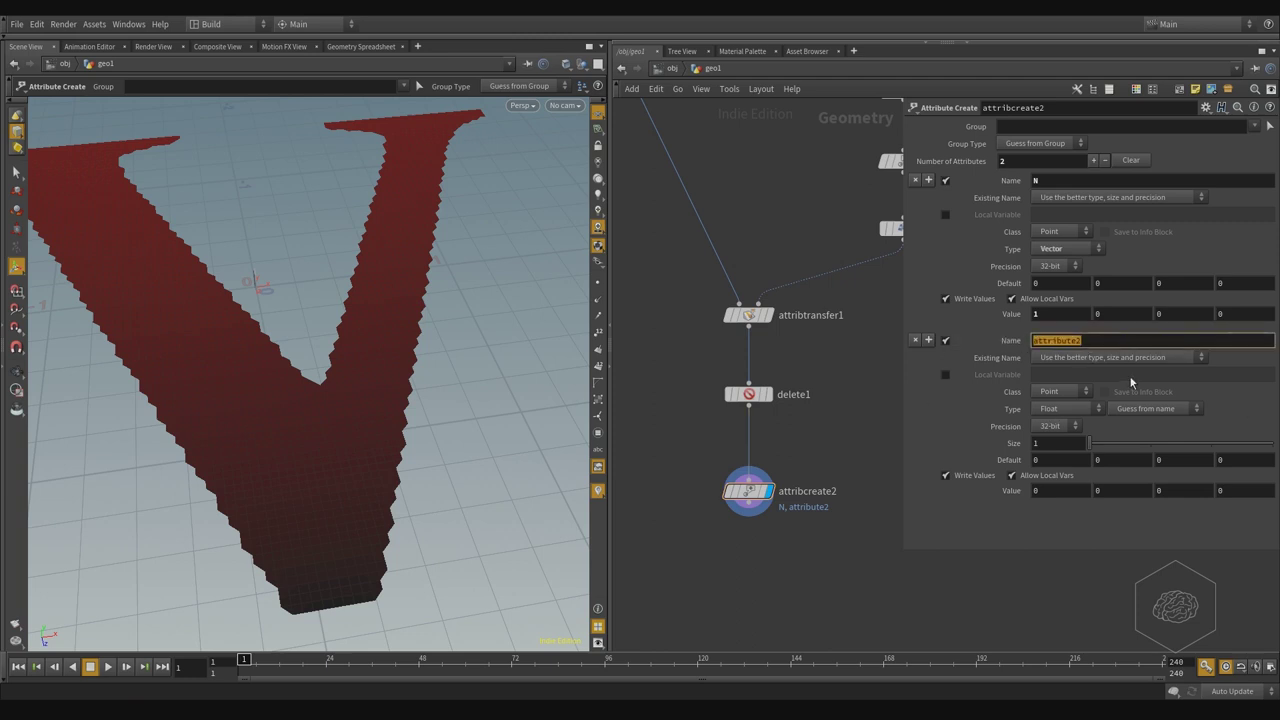
pyautogui.write('up')
pyautogui.press('Return')
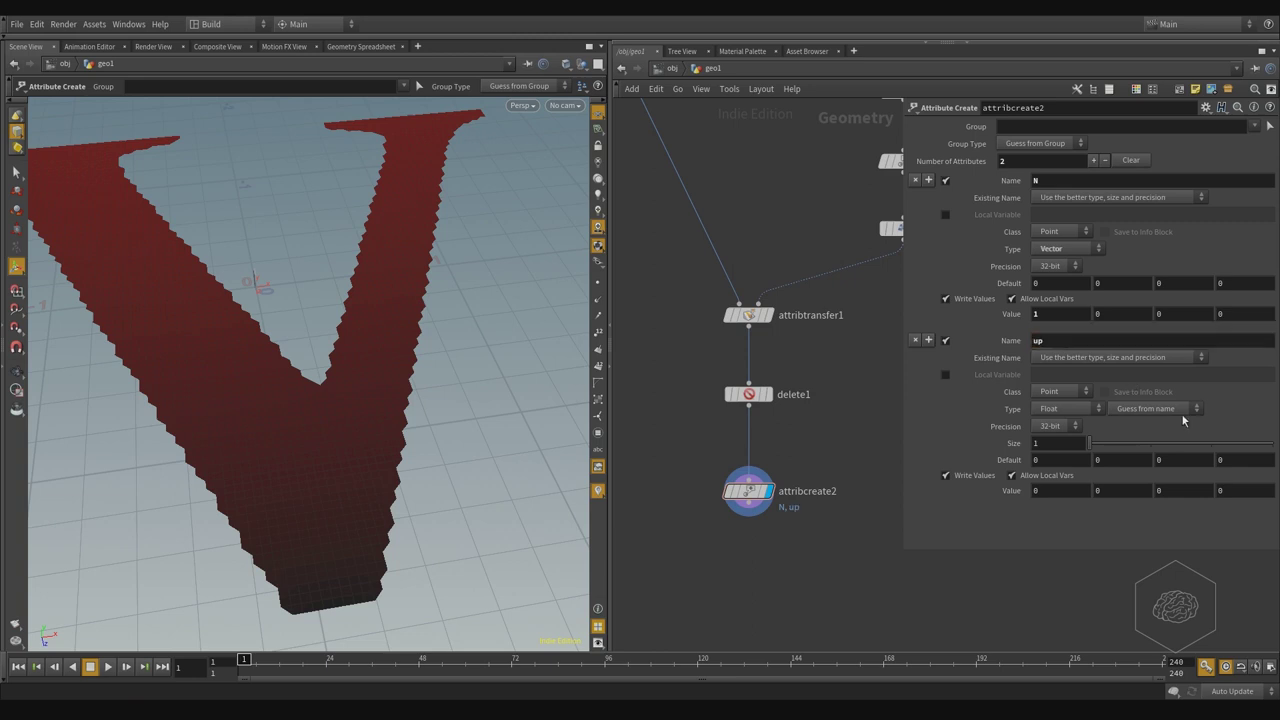
pyautogui.click(1064, 411)
pyautogui.click(1050, 448)
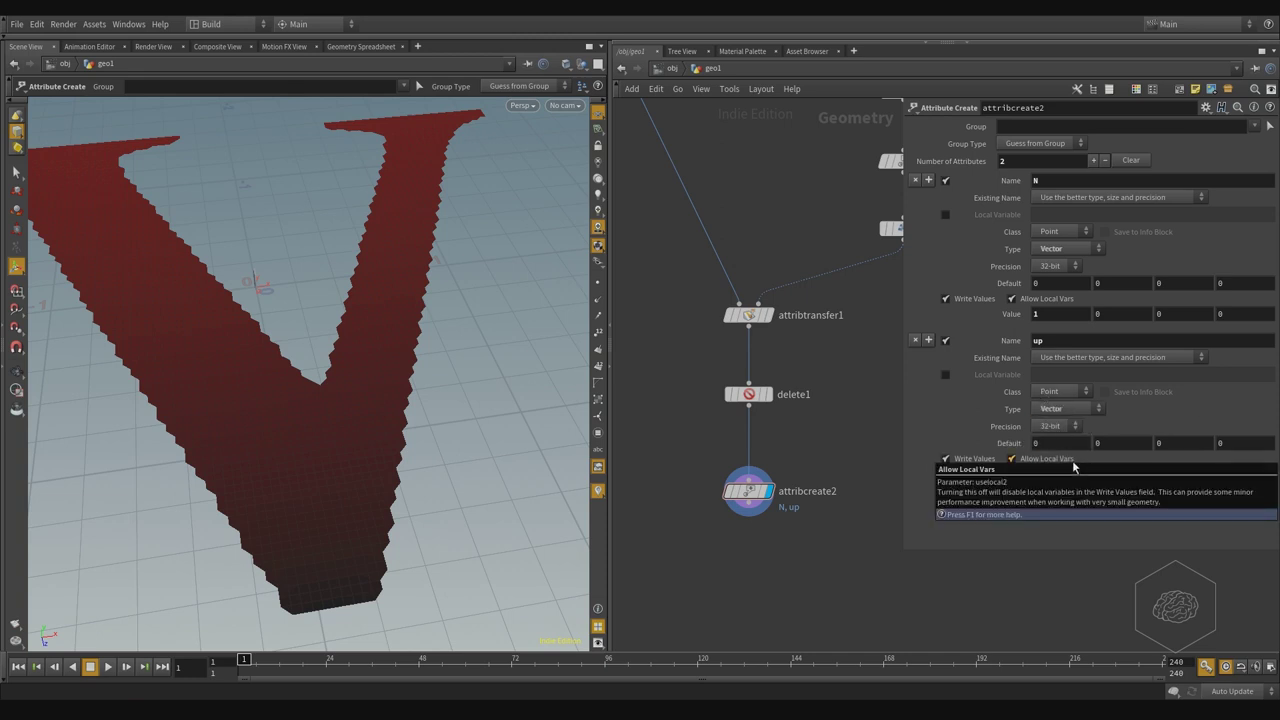
pyautogui.click(1126, 473)
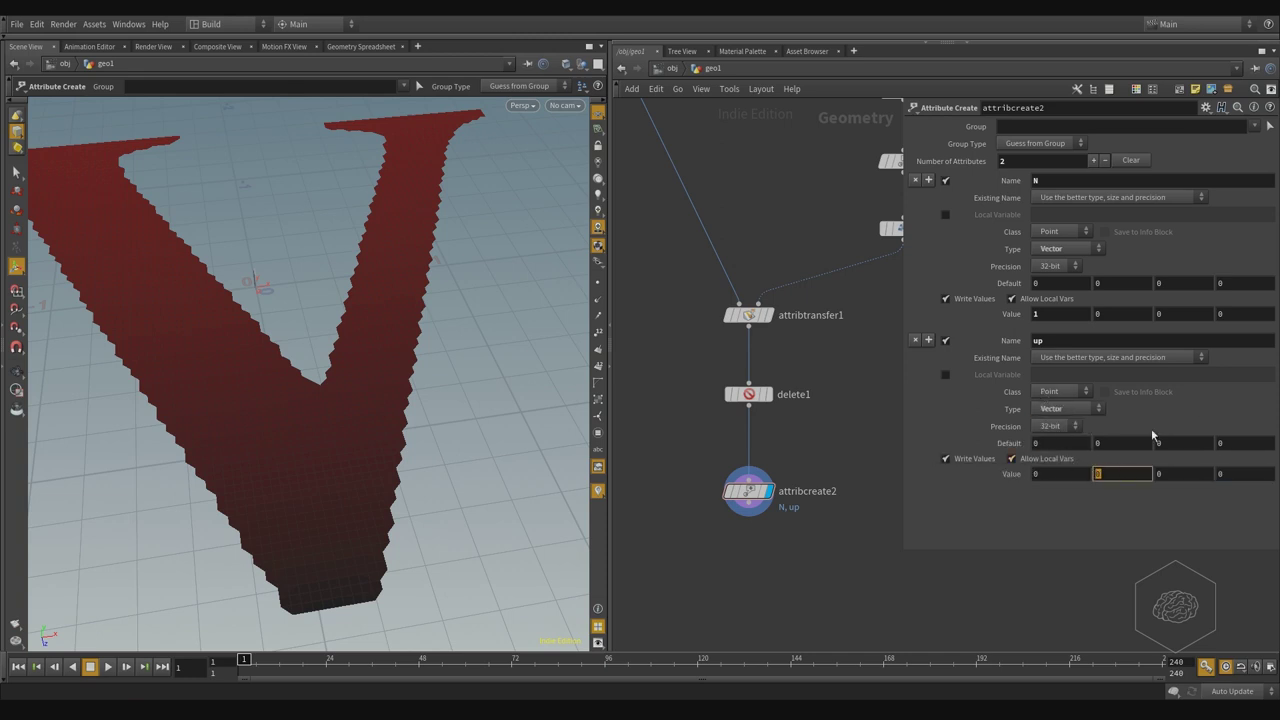
pyautogui.press('Return')
pyautogui.hotkey('ctrl', 'z')
pyautogui.write('0.1')
pyautogui.press('Return')
# Add an Attribute Wrangle node fed by delete1
pyautogui.press('Tab')
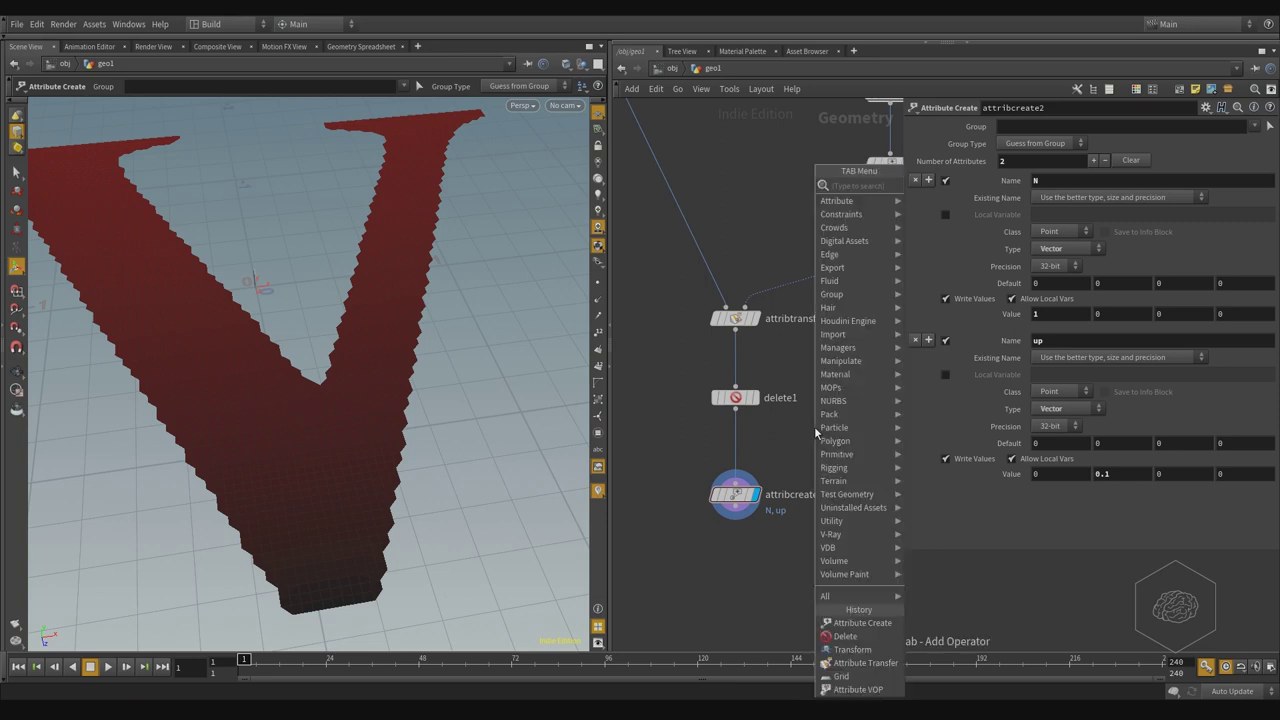
pyautogui.write('wrangl')
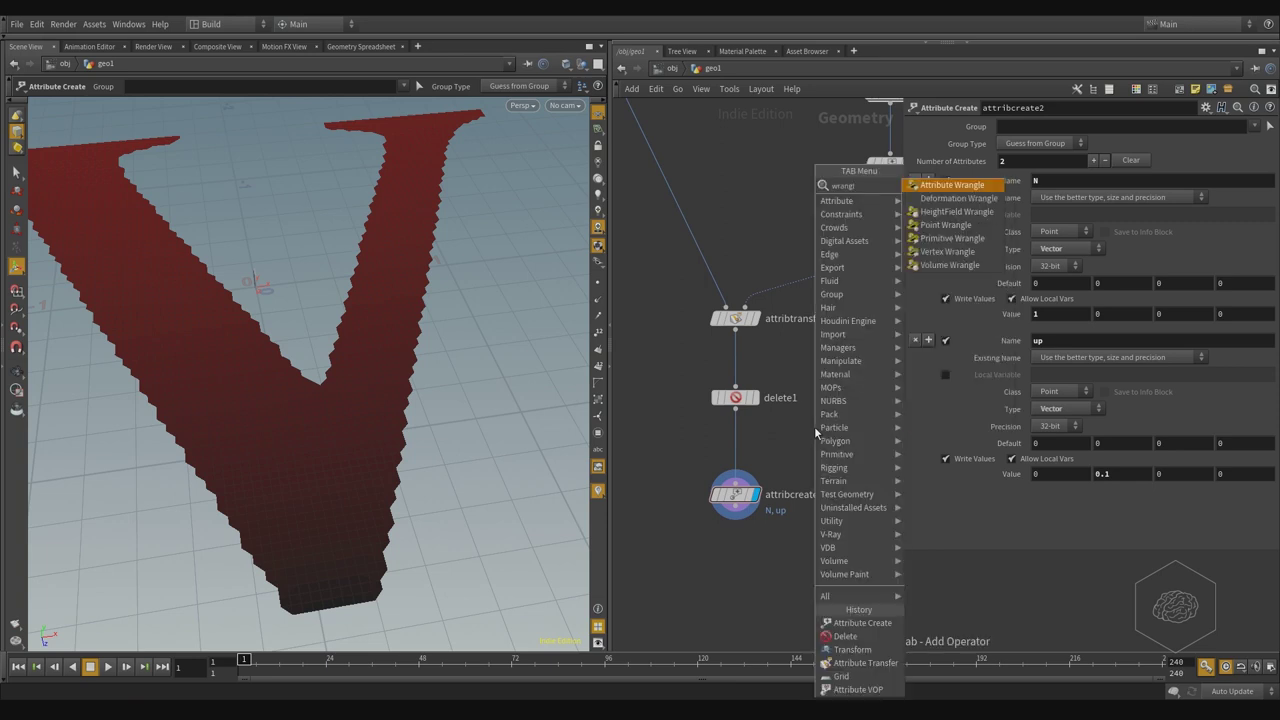
pyautogui.press('Return')
pyautogui.click(814, 428)
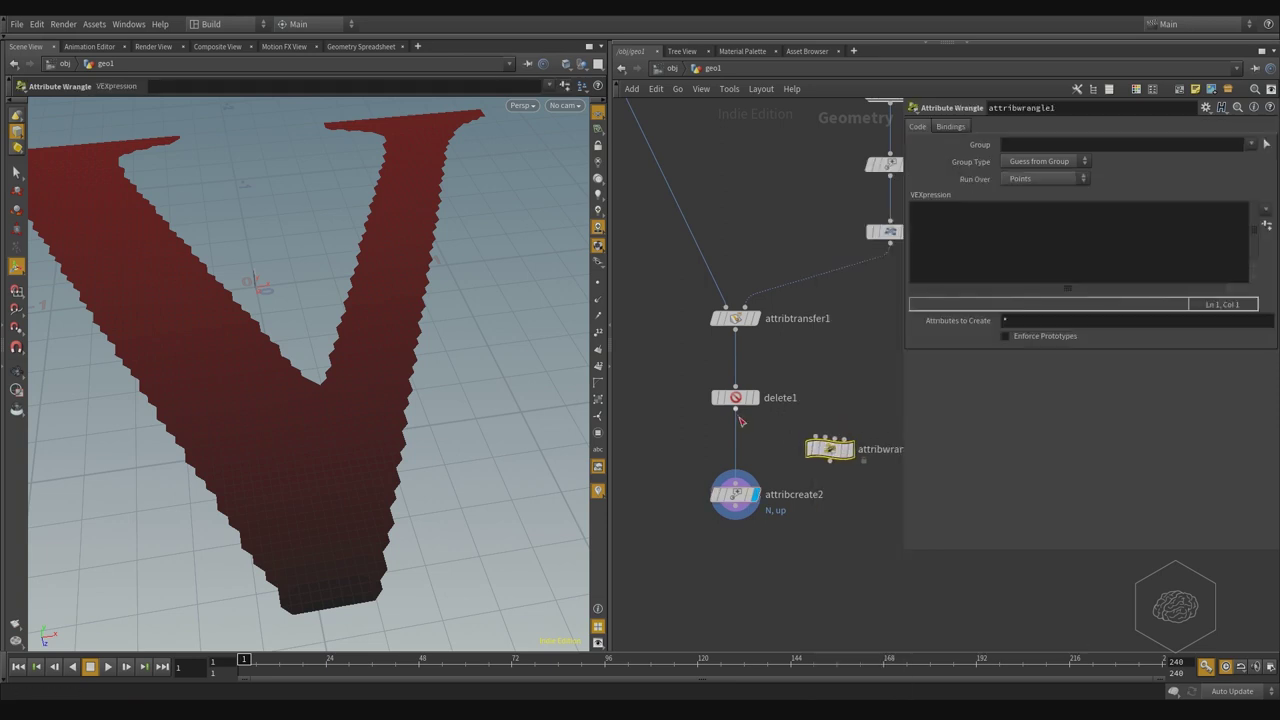
pyautogui.click(740, 416)
pyautogui.click(816, 438)
# Begin typing the set statement in the wrangle's VEXpression field
pyautogui.click(1053, 281)
pyautogui.write('@N = se')
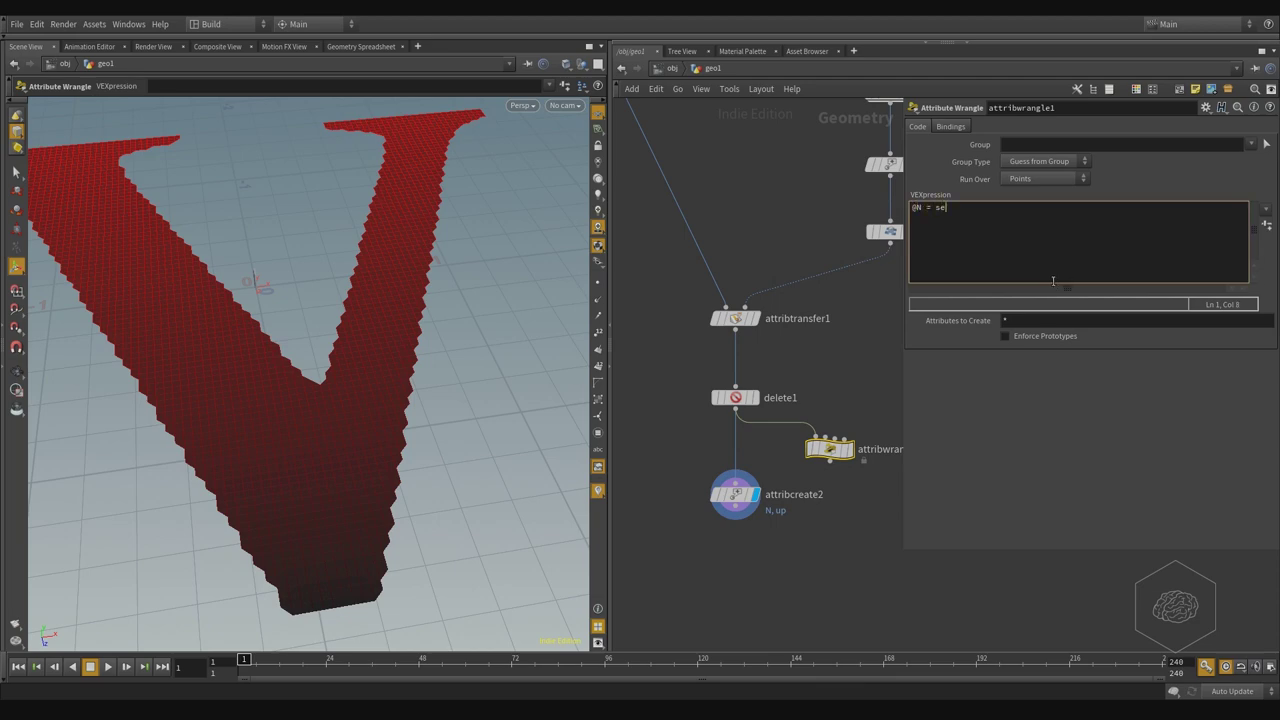
pyautogui.write('t (1,0,0);')
pyautogui.press('Return')
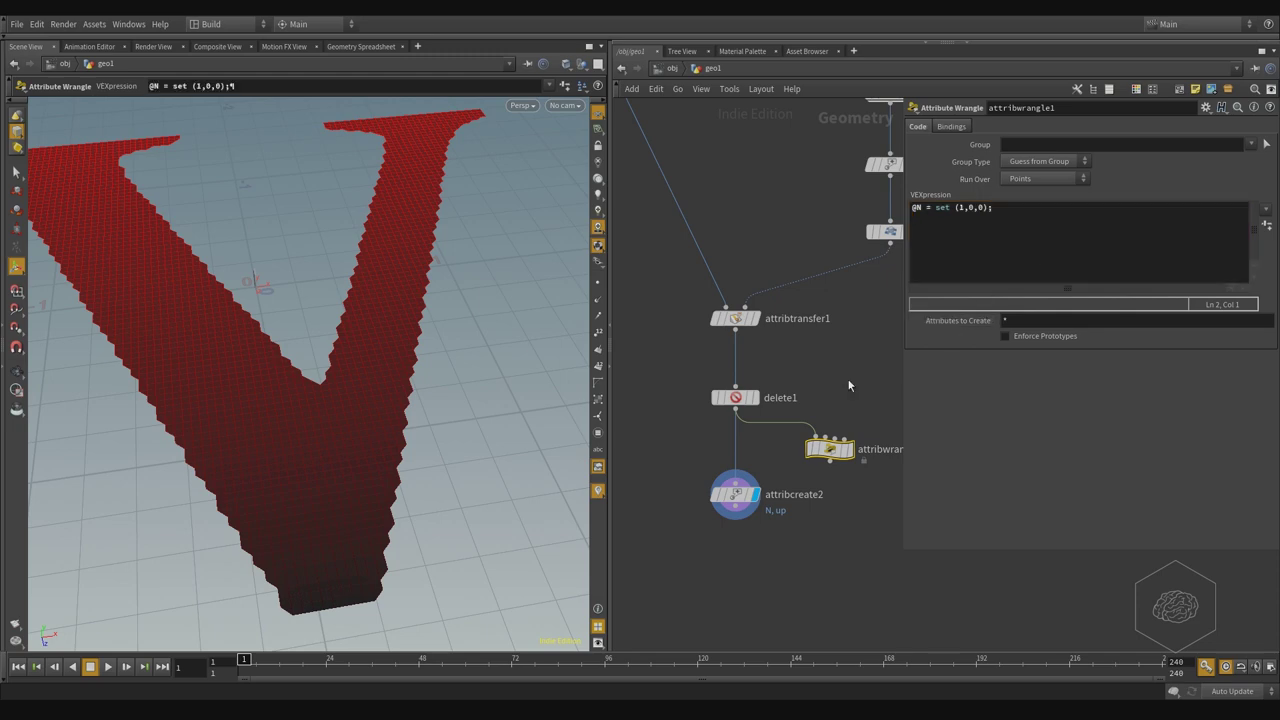
# Move the wrangle beside attribcreate2 and check attribcreate2's attribute info
pyautogui.moveTo(829, 449); pyautogui.dragTo(853, 494)
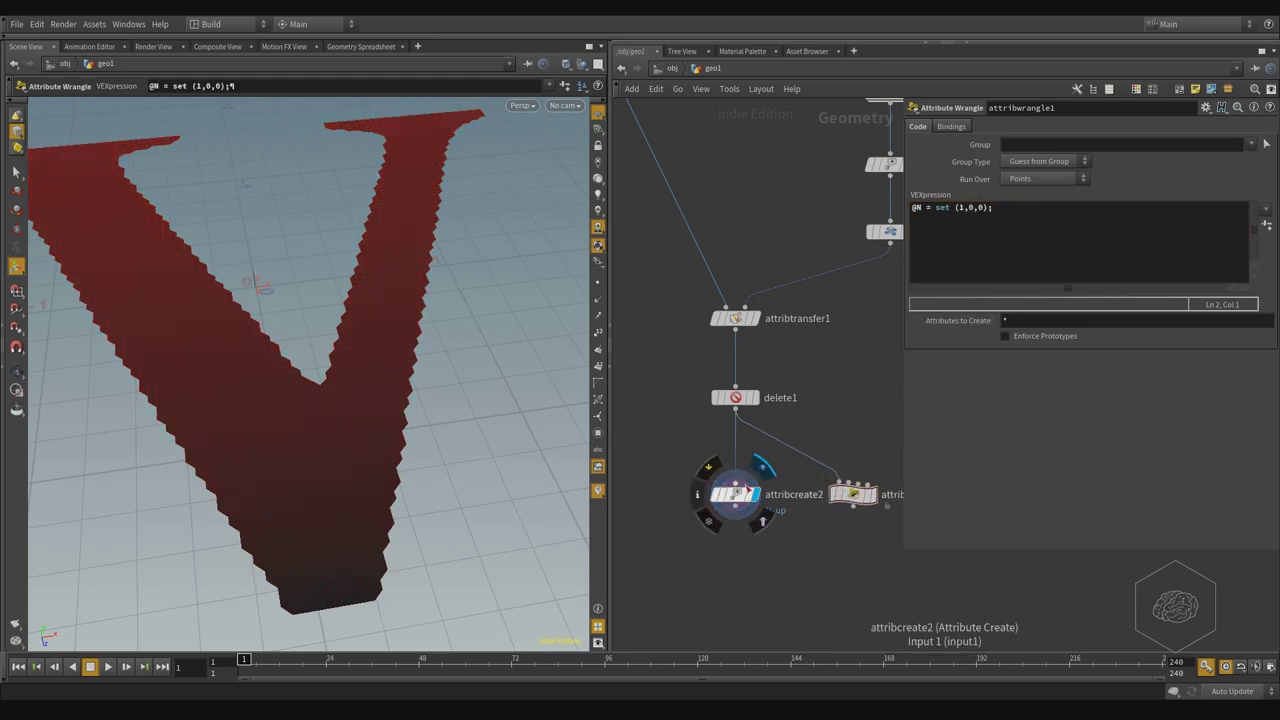
pyautogui.click(697, 494)
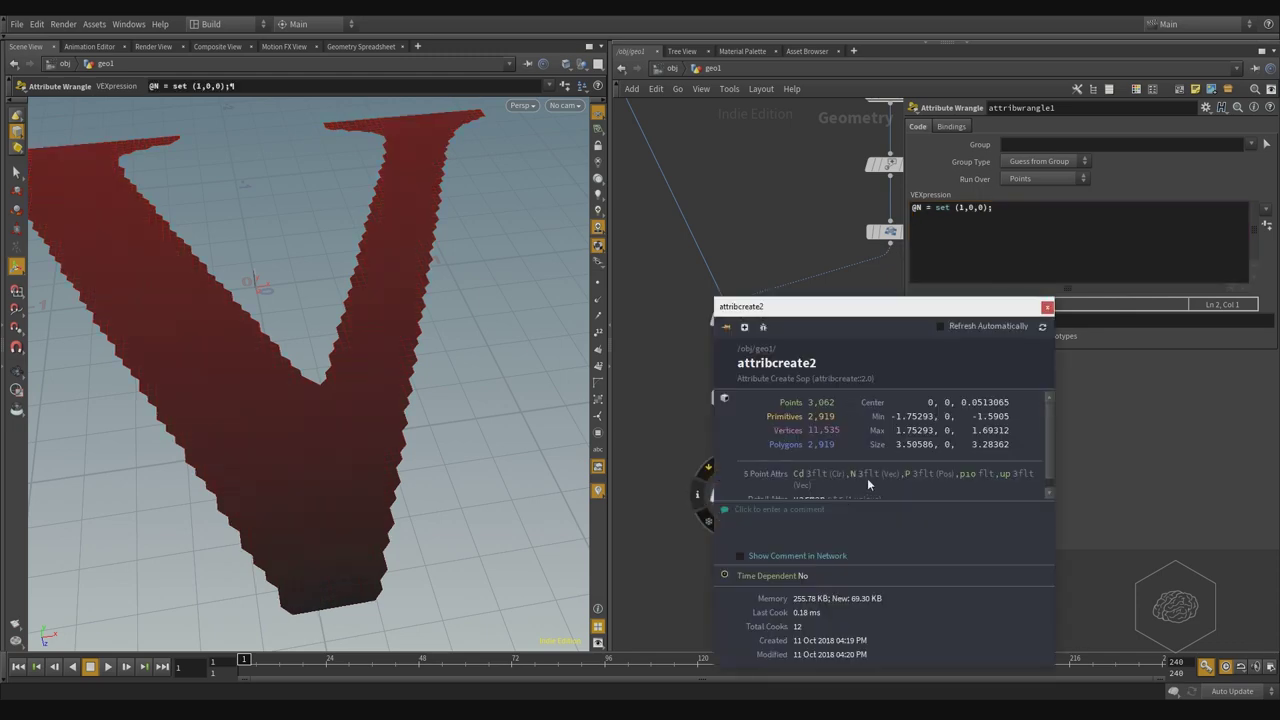
pyautogui.moveTo(970, 307); pyautogui.dragTo(599, 249)
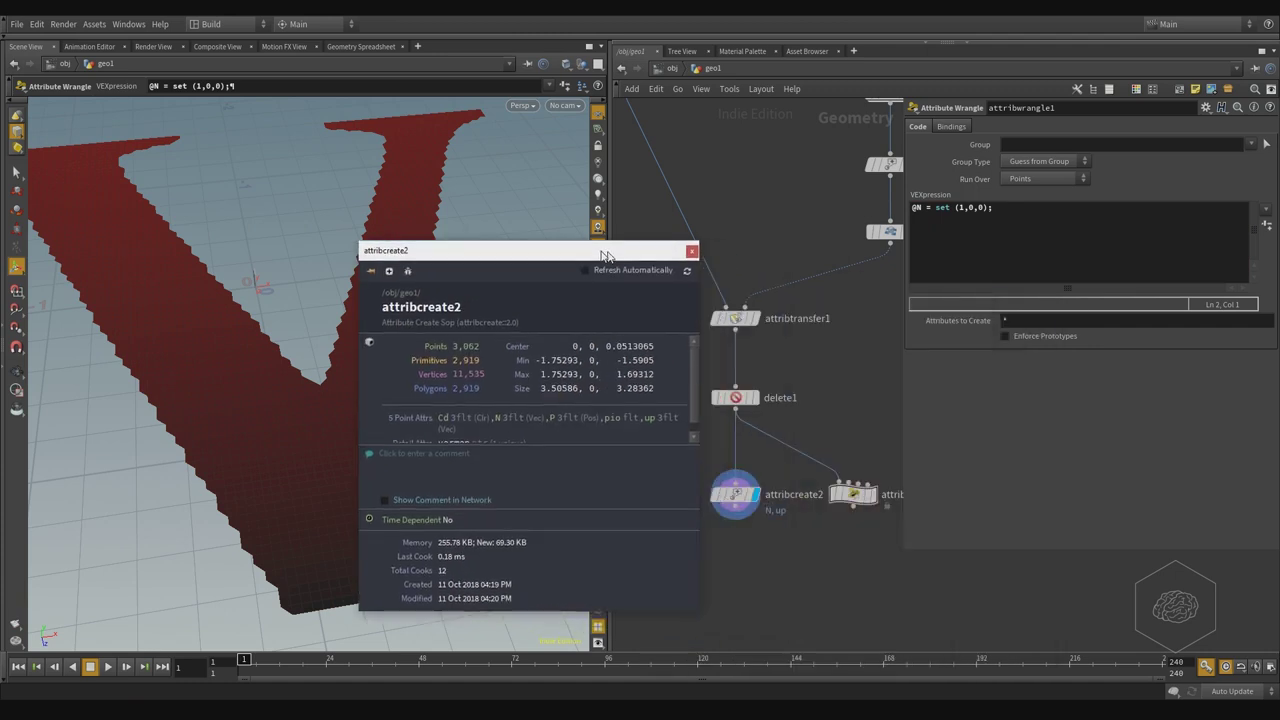
pyautogui.click(912, 211)
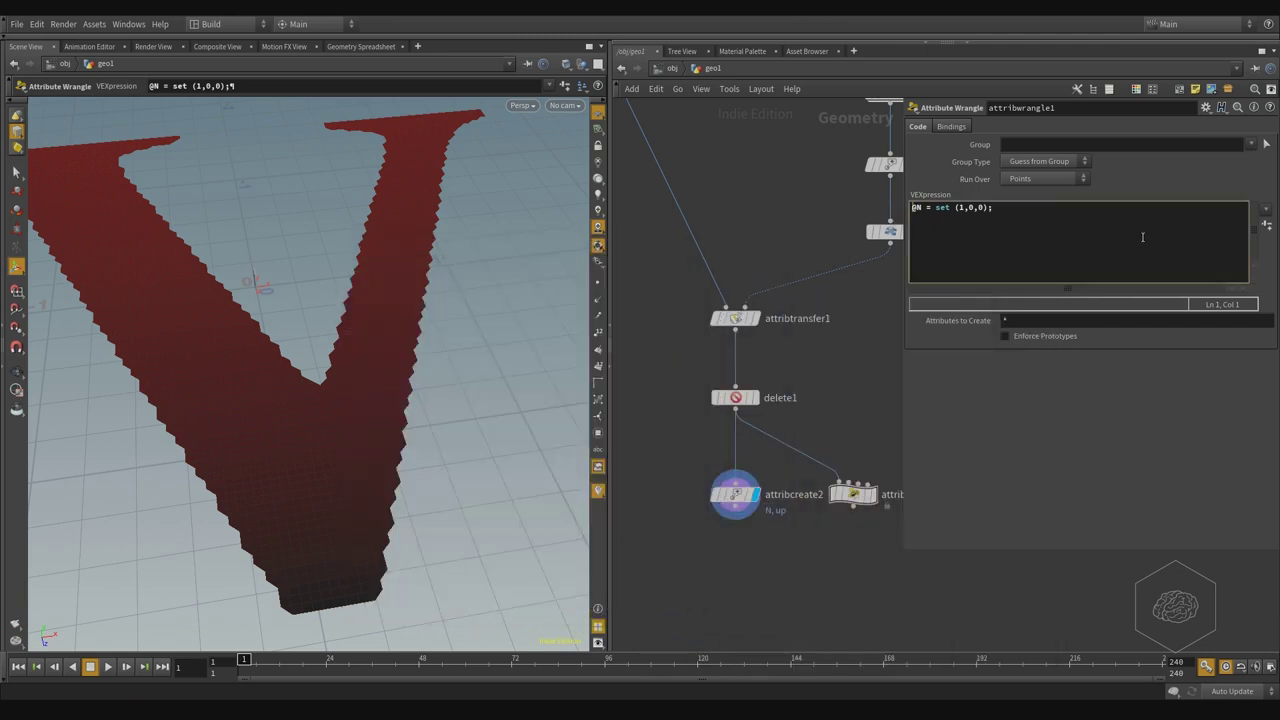
# Complete the line as v@N = set(1,0,0,0); and check the wrangle's warnings
pyautogui.write('v')
pyautogui.press('Right')
pyautogui.press('Right')
pyautogui.press('Right')
pyautogui.click(1058, 590)
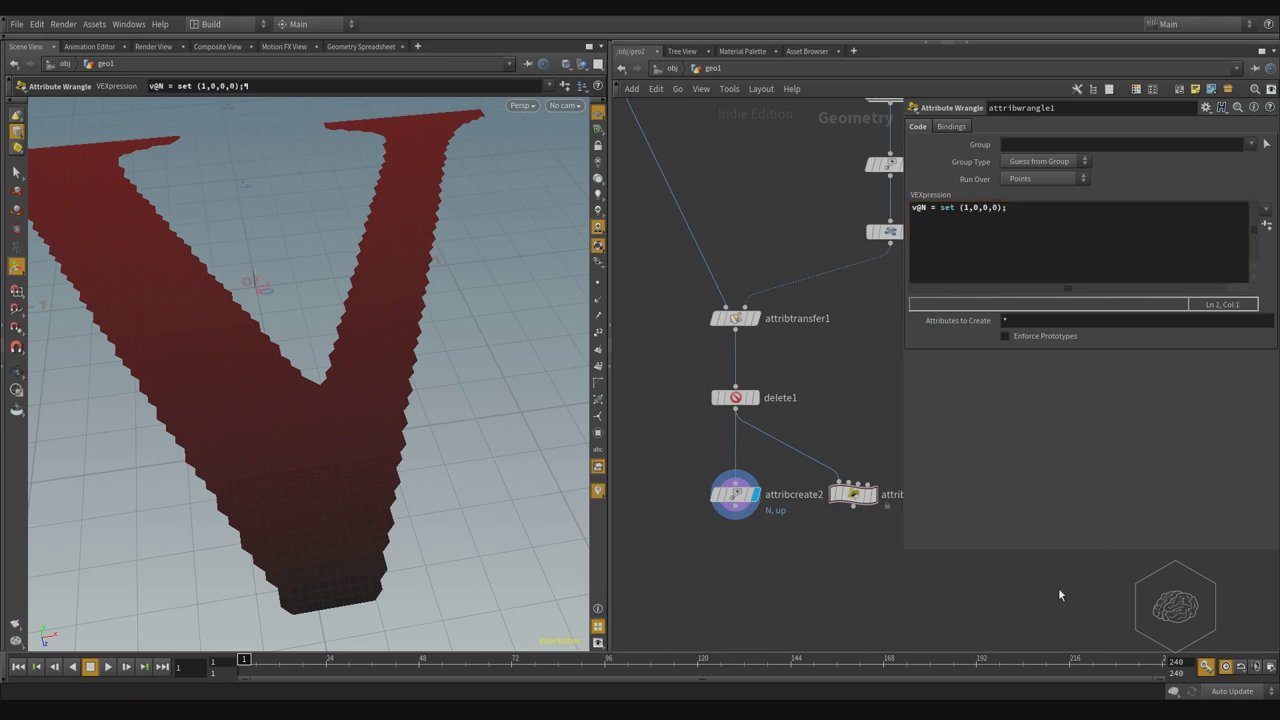
pyautogui.middleClick(853, 500)
pyautogui.click(735, 494)
pyautogui.click(735, 518)
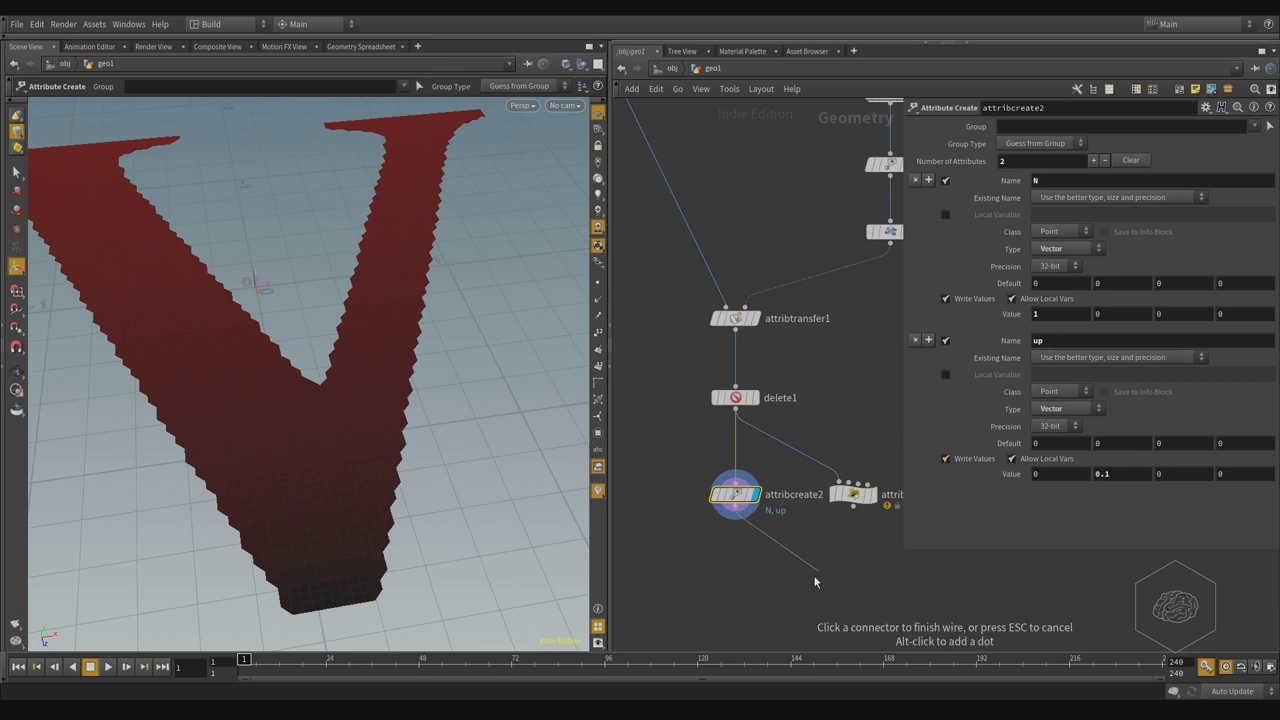
pyautogui.press('Escape')
pyautogui.moveTo(886, 418); pyautogui.dragTo(830, 618)
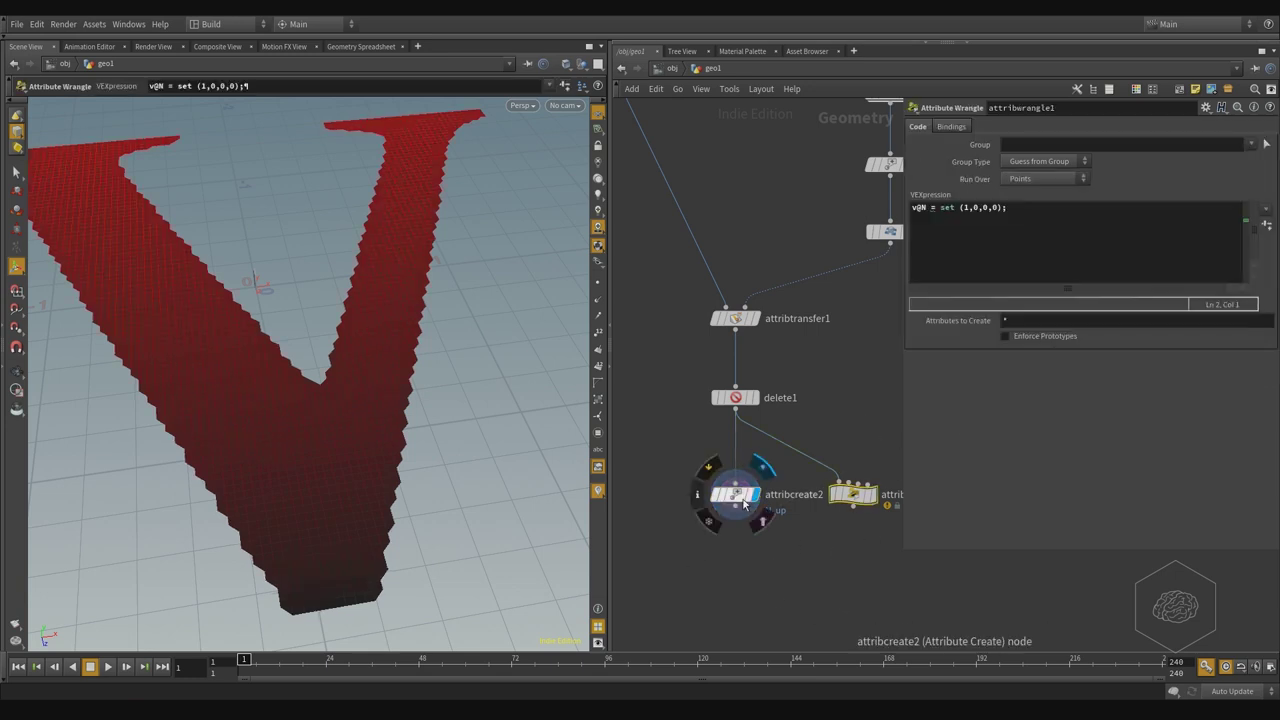
pyautogui.moveTo(740, 494); pyautogui.dragTo(730, 494)
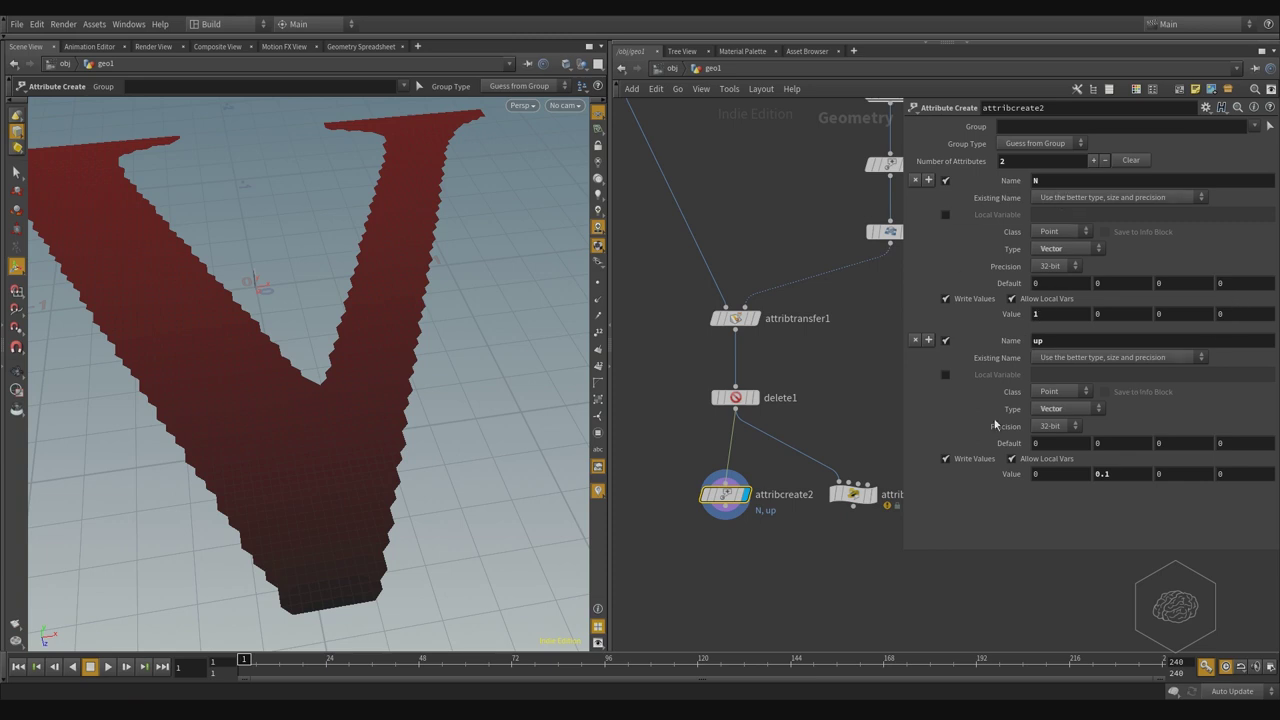
pyautogui.click(852, 492)
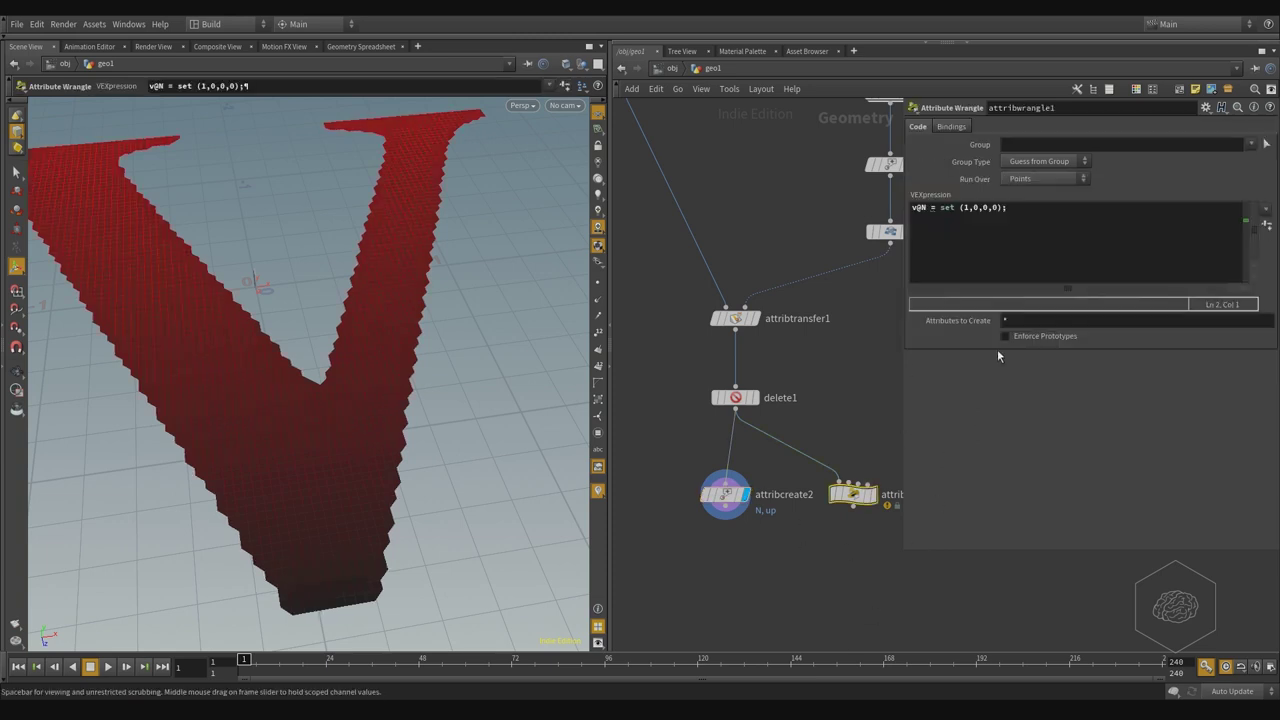
pyautogui.click(1151, 236)
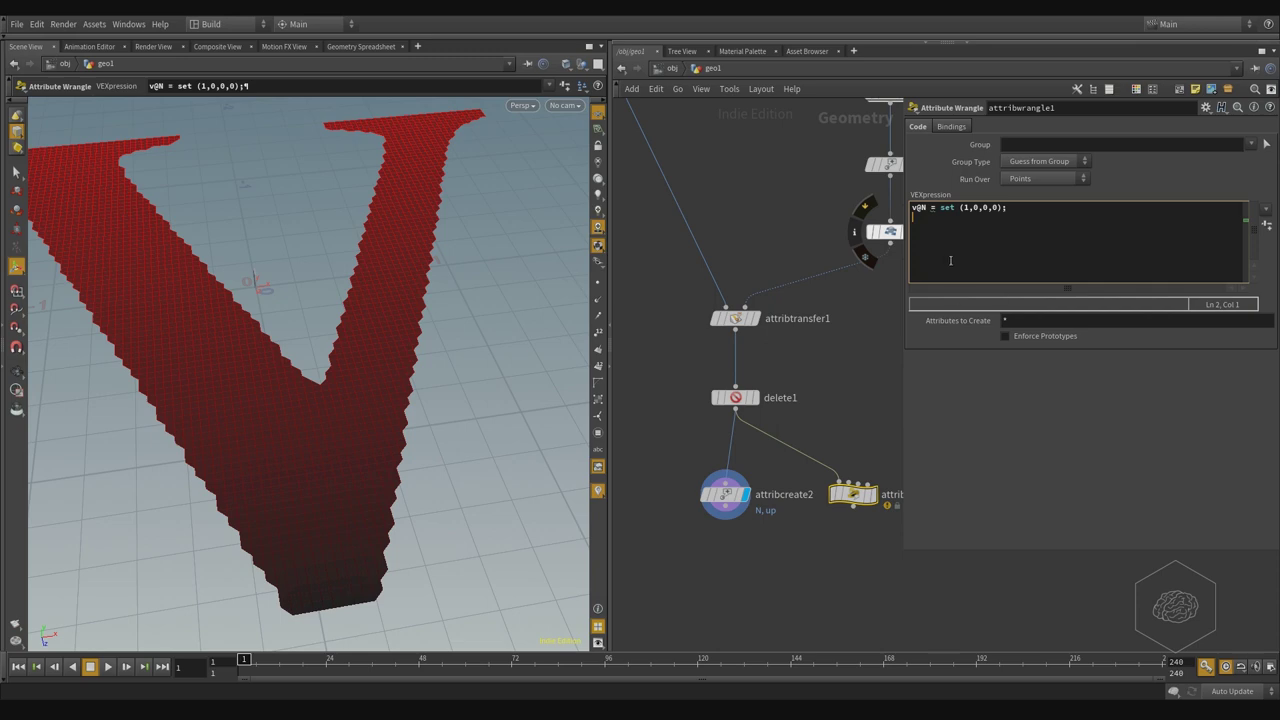
pyautogui.click(725, 494)
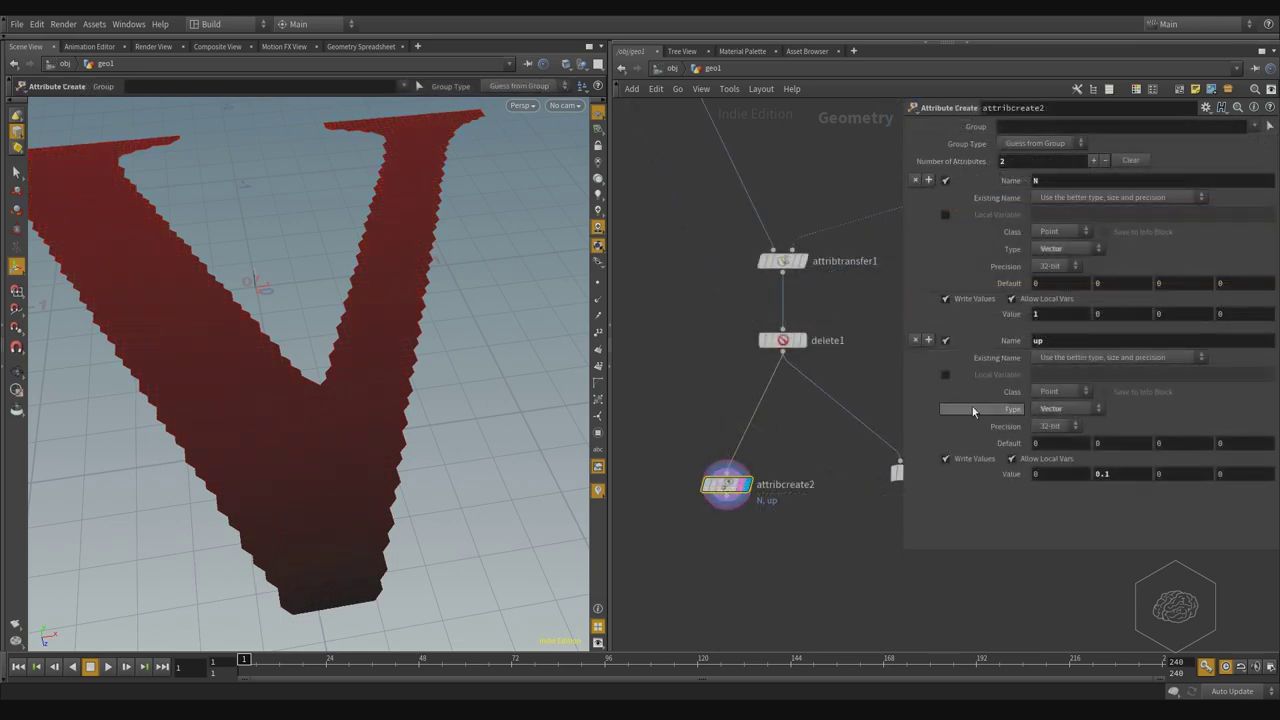
# Add a Copy Stamp node, copy1, below attribcreate2
pyautogui.moveTo(834, 546); pyautogui.dragTo(840, 495, button='middle')
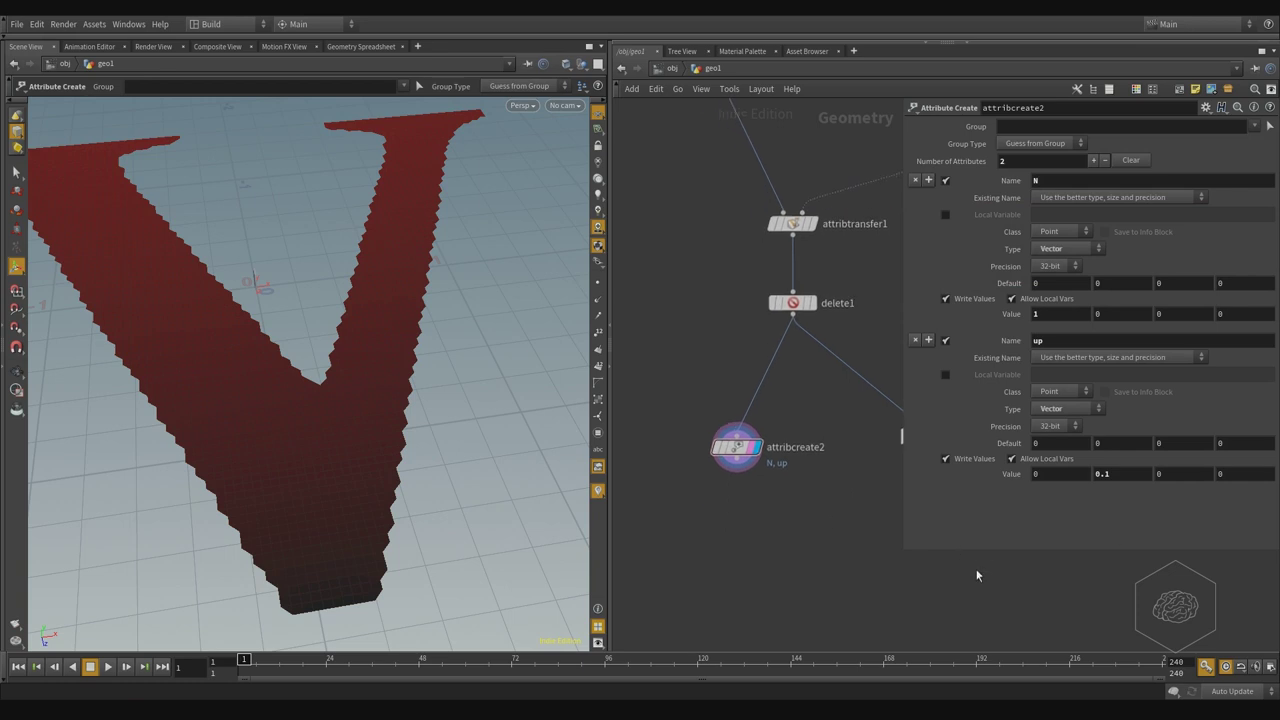
pyautogui.press('Tab')
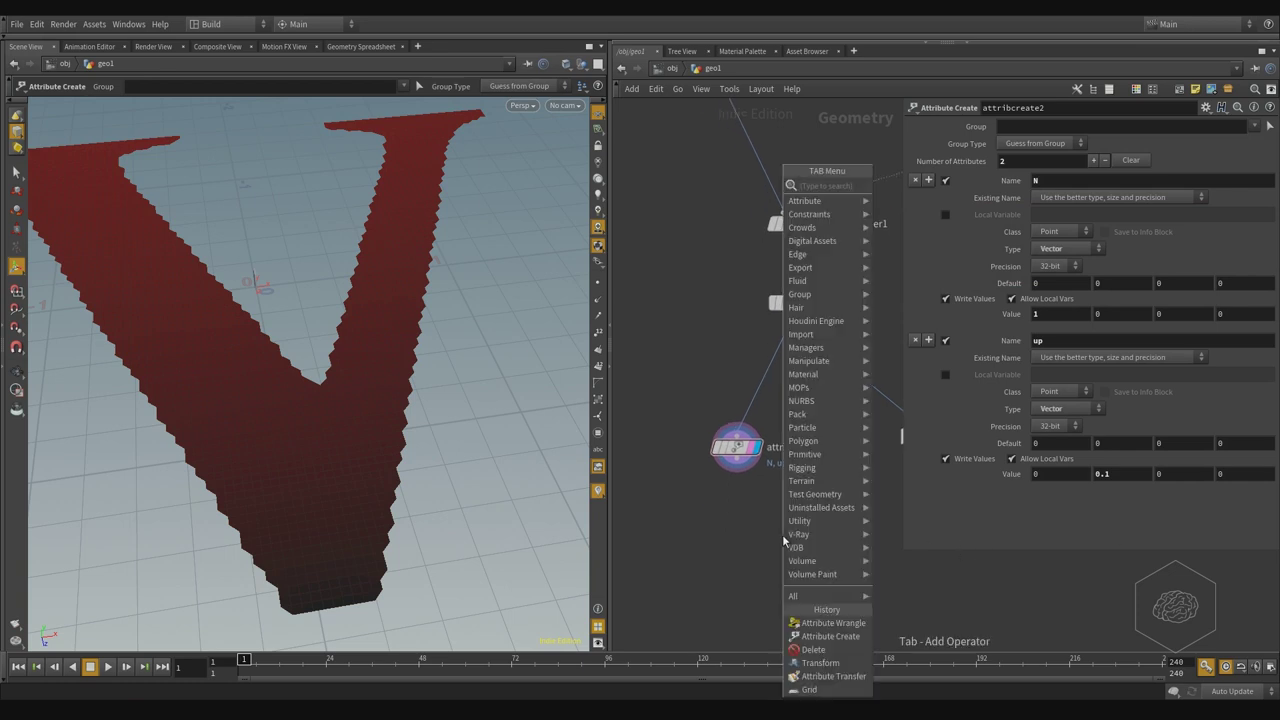
pyautogui.write('copy sta')
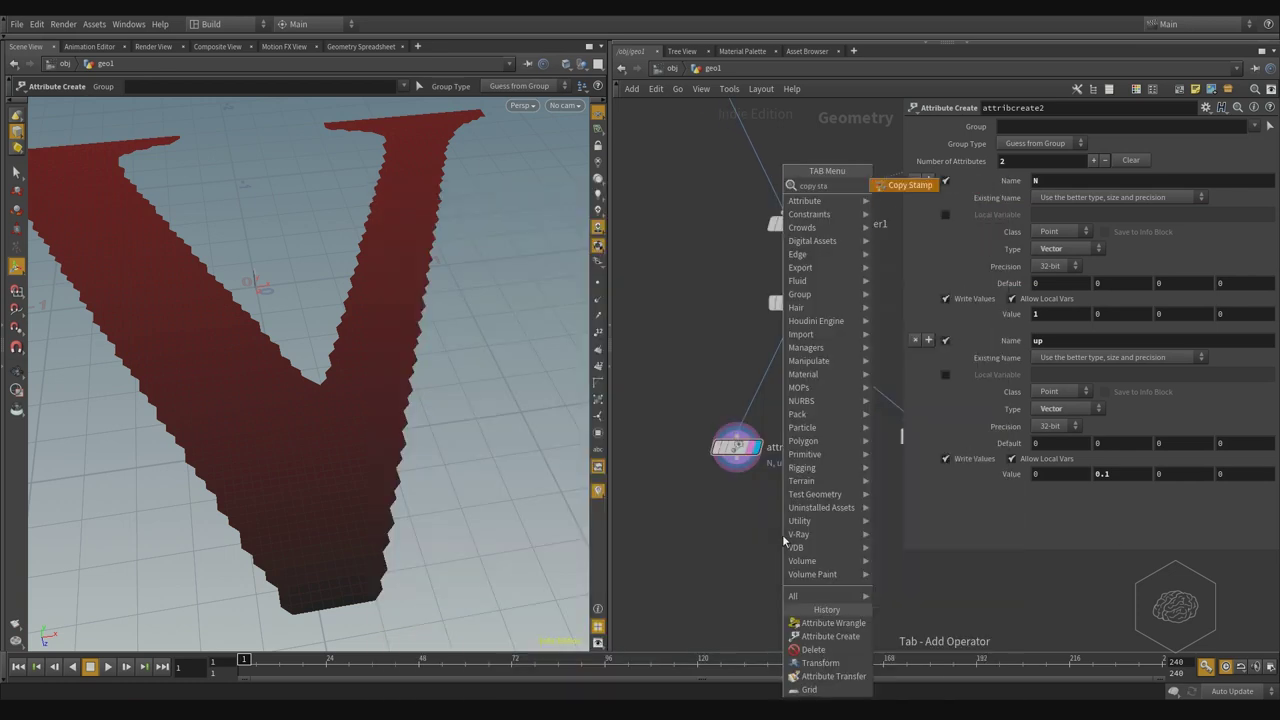
pyautogui.press('Return')
pyautogui.click(772, 540)
pyautogui.moveTo(775, 545); pyautogui.dragTo(700, 553)
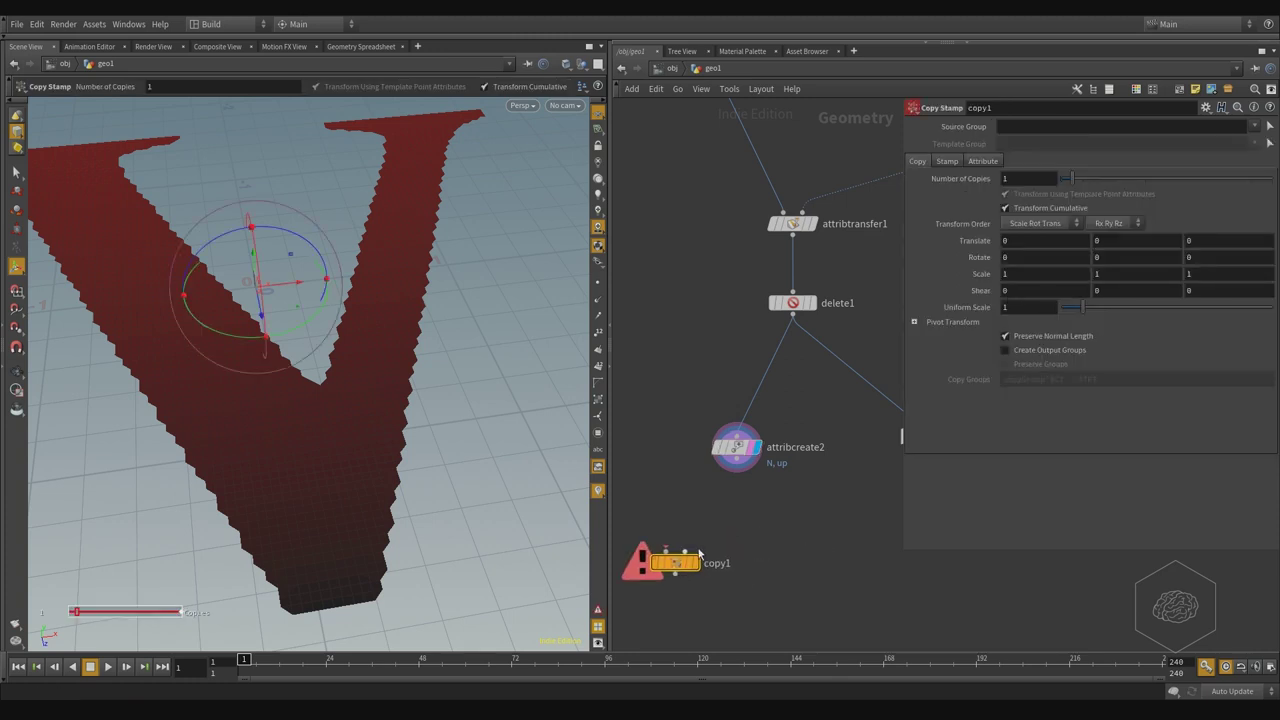
# Wire attribcreate2 into copy1's template input and reframe the network
pyautogui.moveTo(734, 460); pyautogui.dragTo(686, 552)
pyautogui.scroll(-2, 813, 550)
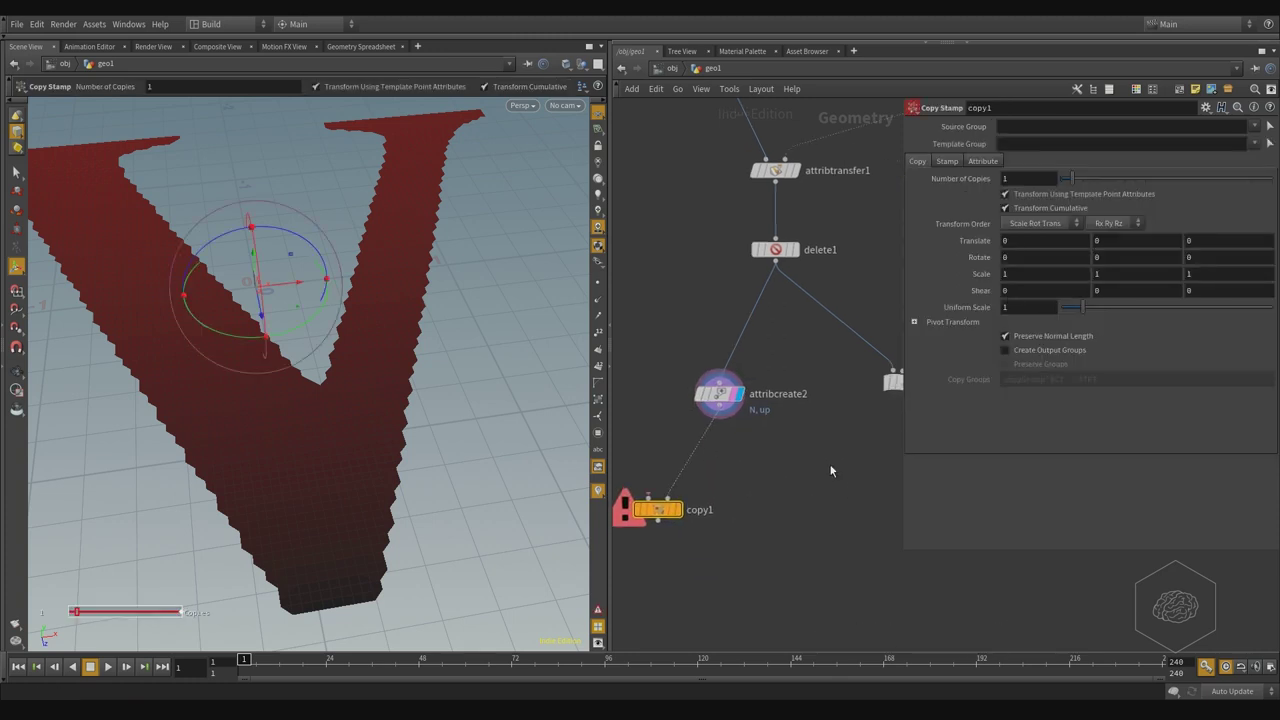
pyautogui.scroll(-2, 840, 537)
pyautogui.moveTo(840, 537); pyautogui.dragTo(811, 528, button='middle')
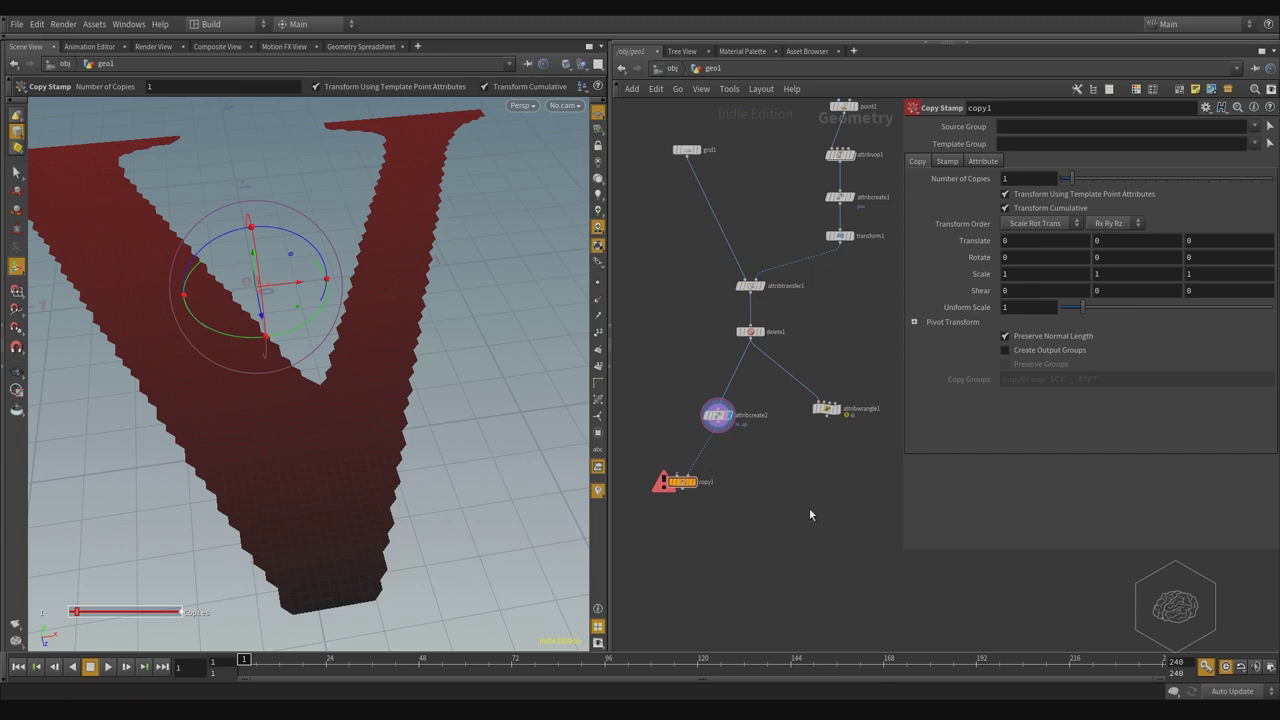
pyautogui.moveTo(809, 508); pyautogui.dragTo(835, 543, button='middle')
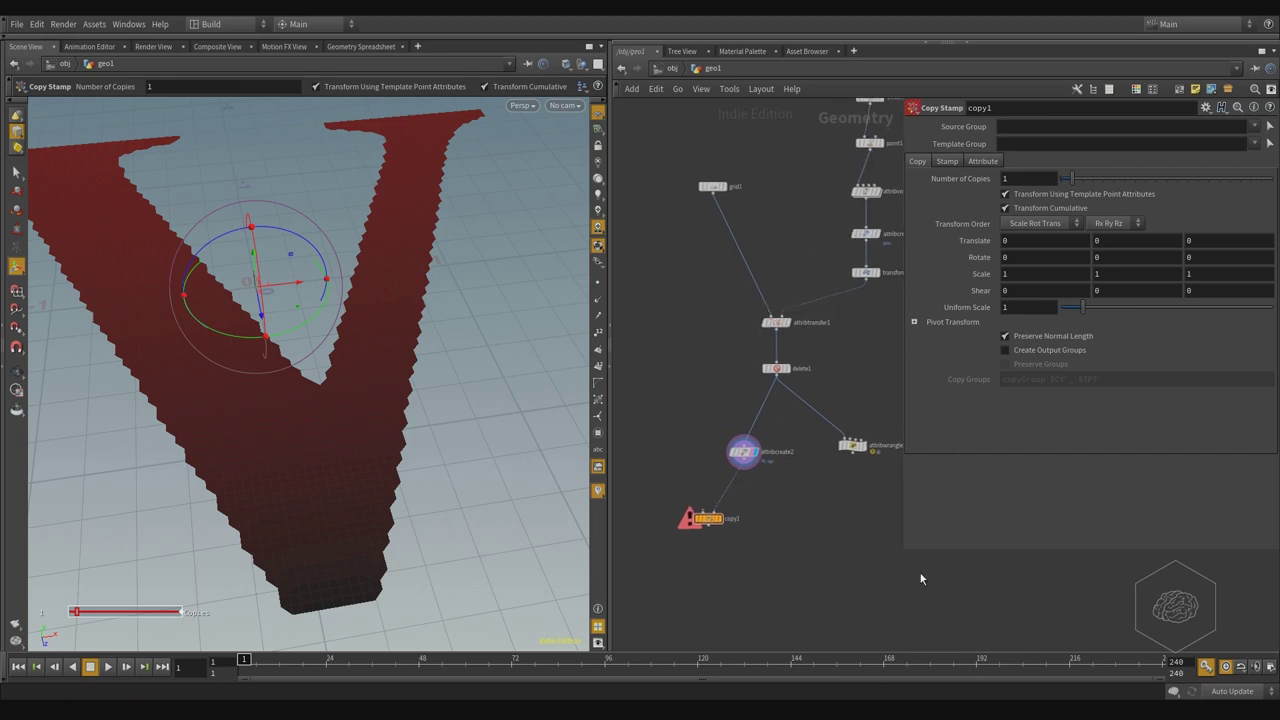
pyautogui.moveTo(854, 547); pyautogui.dragTo(734, 466, button='middle')
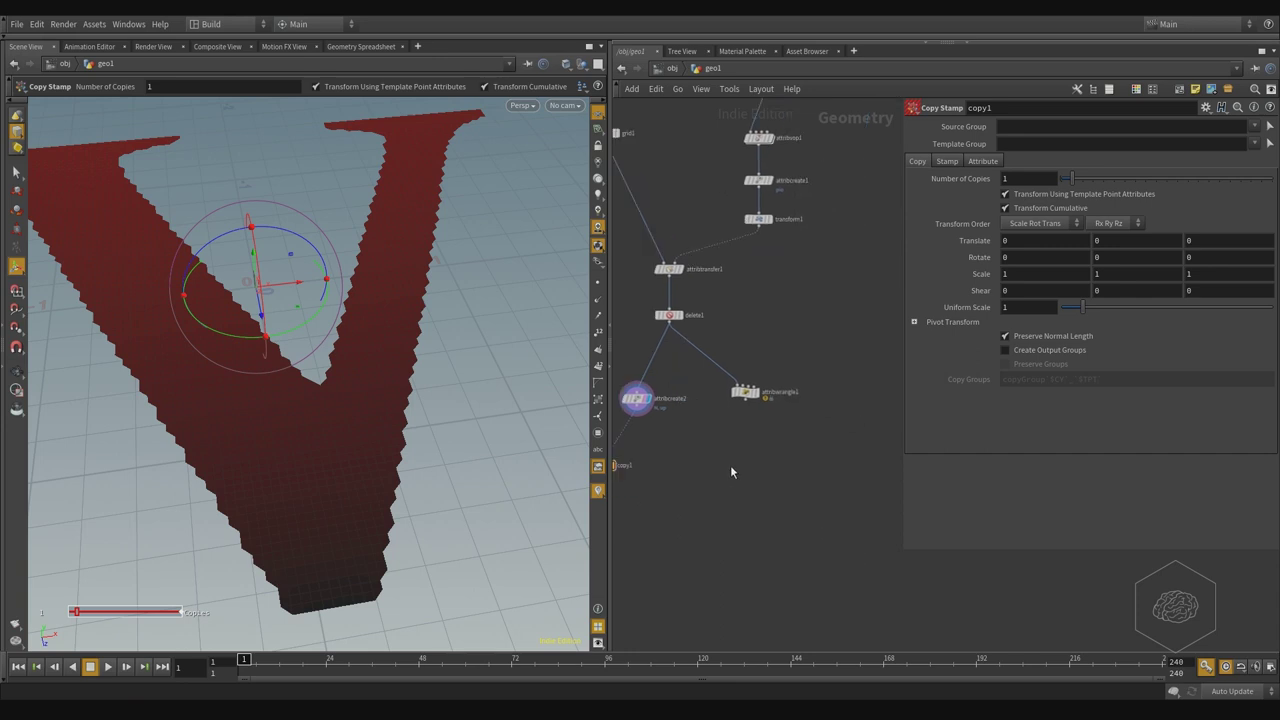
# Create a For-Each Primitive loop from the node search
pyautogui.press('Tab')
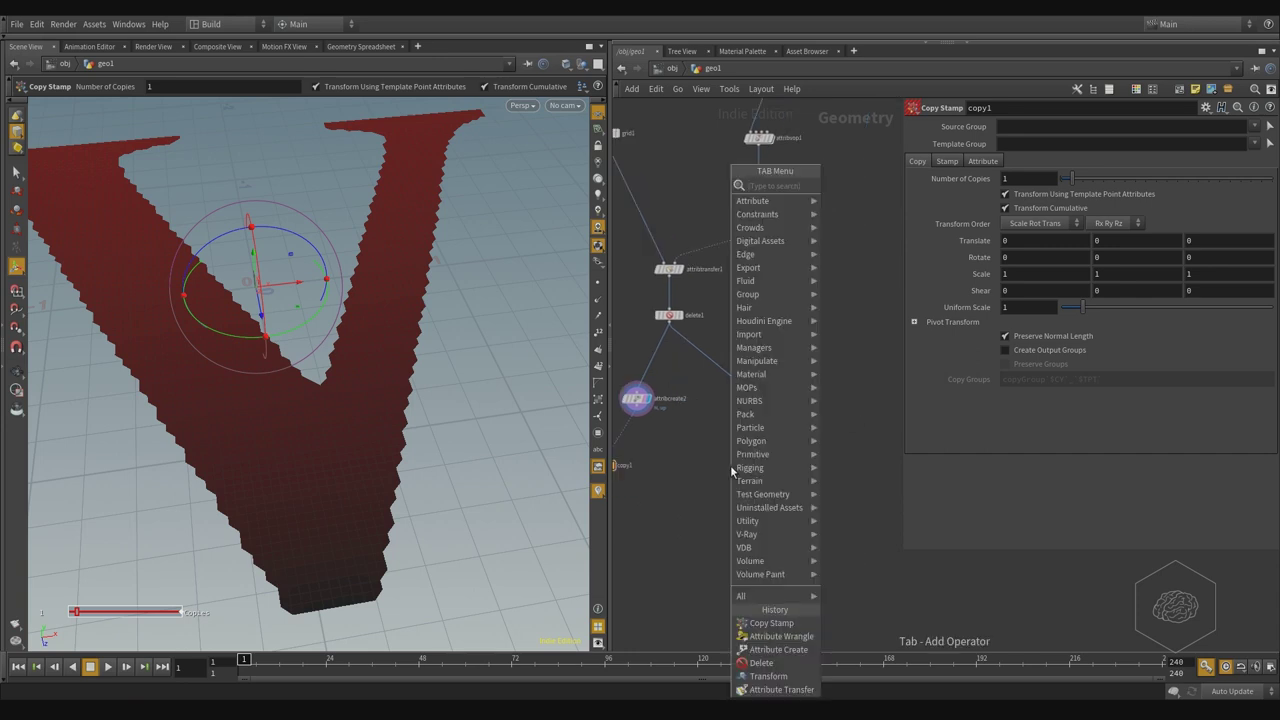
pyautogui.write('edg')
pyautogui.press('BackSpace')
pyautogui.press('BackSpace')
pyautogui.press('BackSpace')
pyautogui.write('for ea')
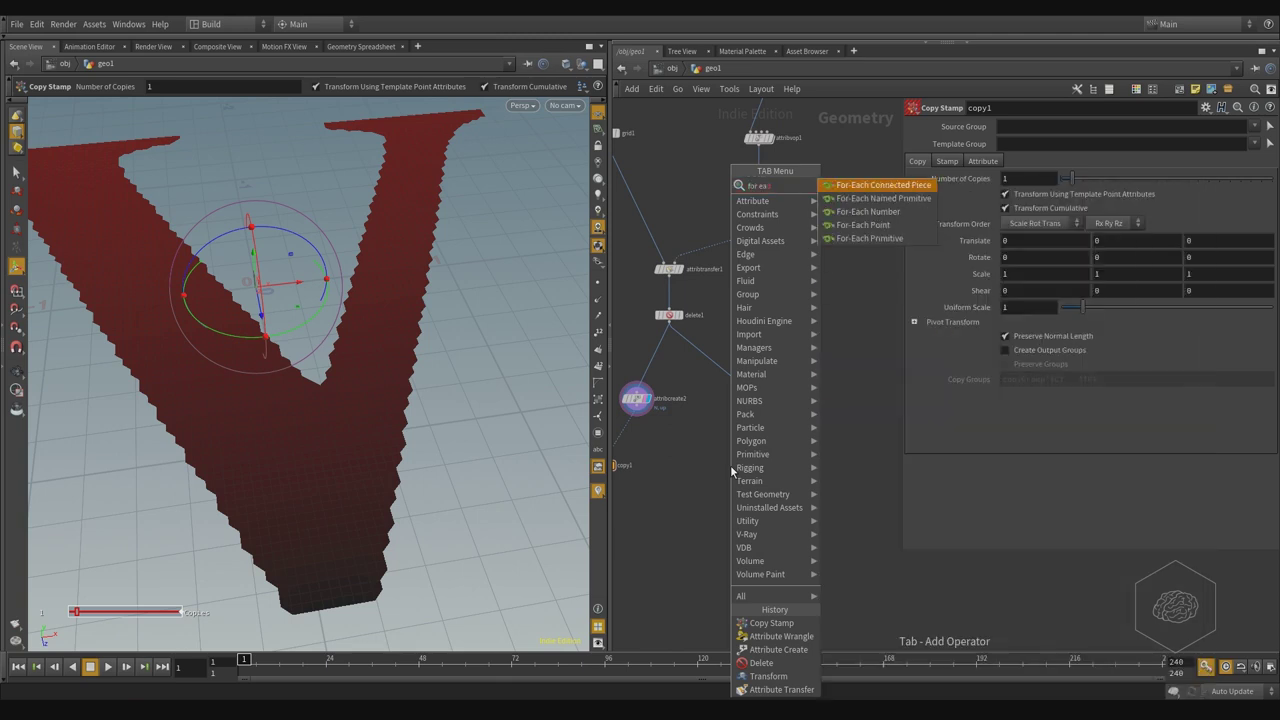
pyautogui.press('Down')
pyautogui.press('Down')
pyautogui.press('Down')
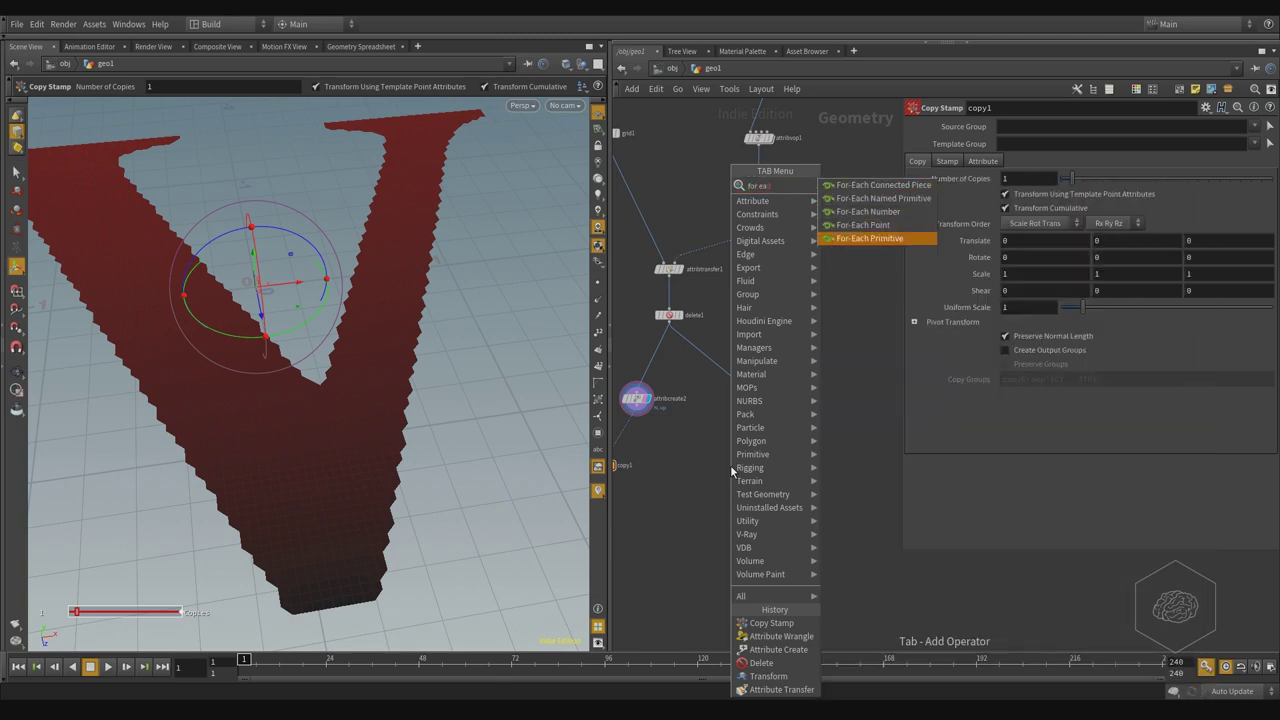
pyautogui.press('Up')
pyautogui.press('Up')
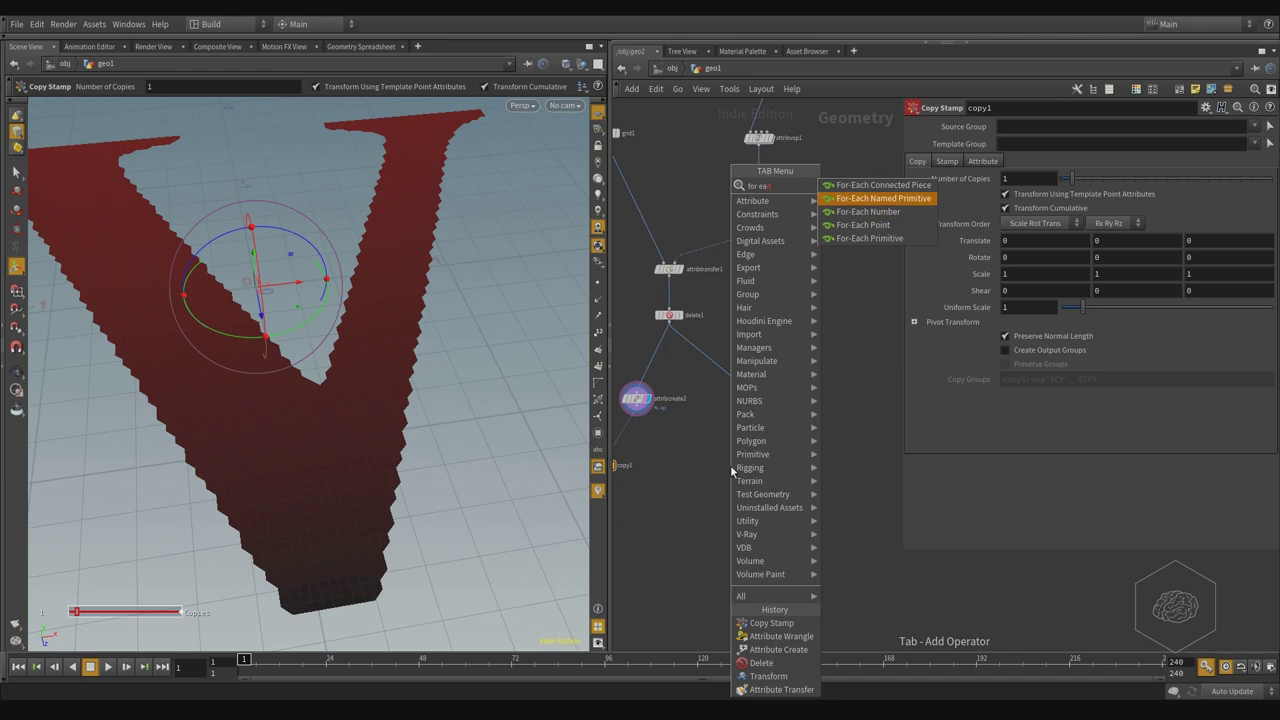
pyautogui.press('Up')
pyautogui.press('Down')
pyautogui.press('Down')
pyautogui.press('Down')
pyautogui.press('Down')
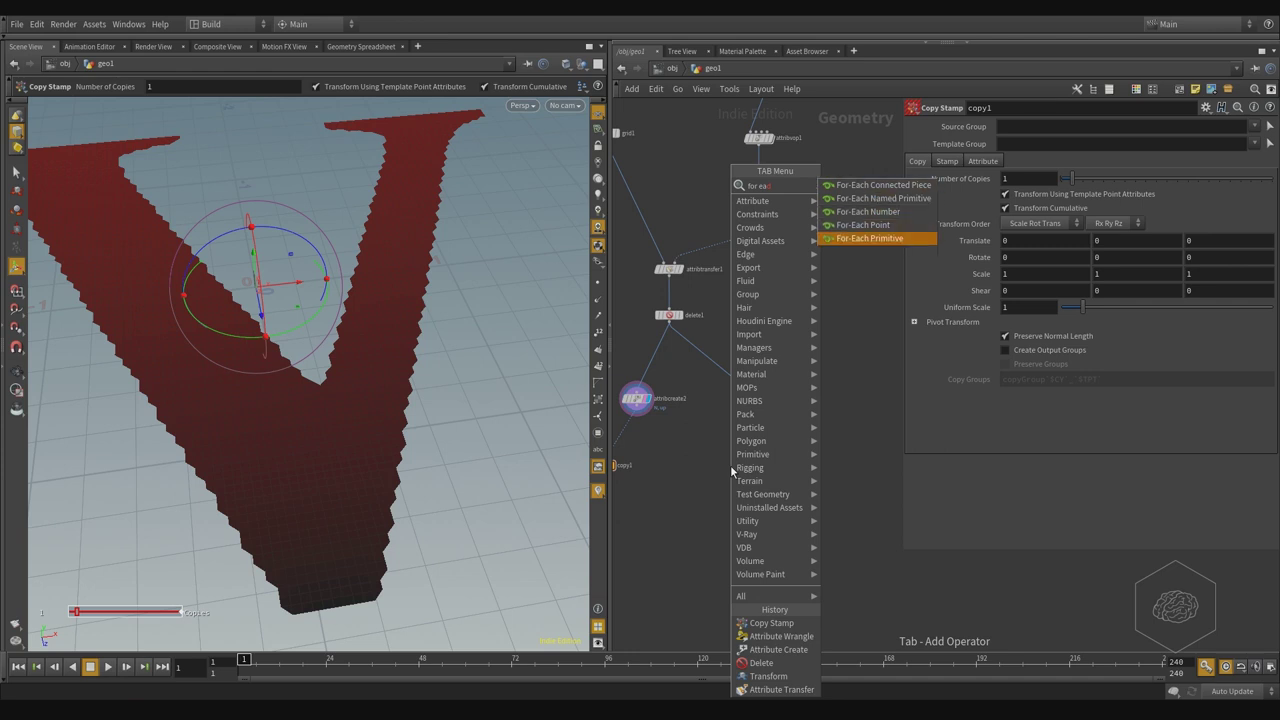
pyautogui.press('Return')
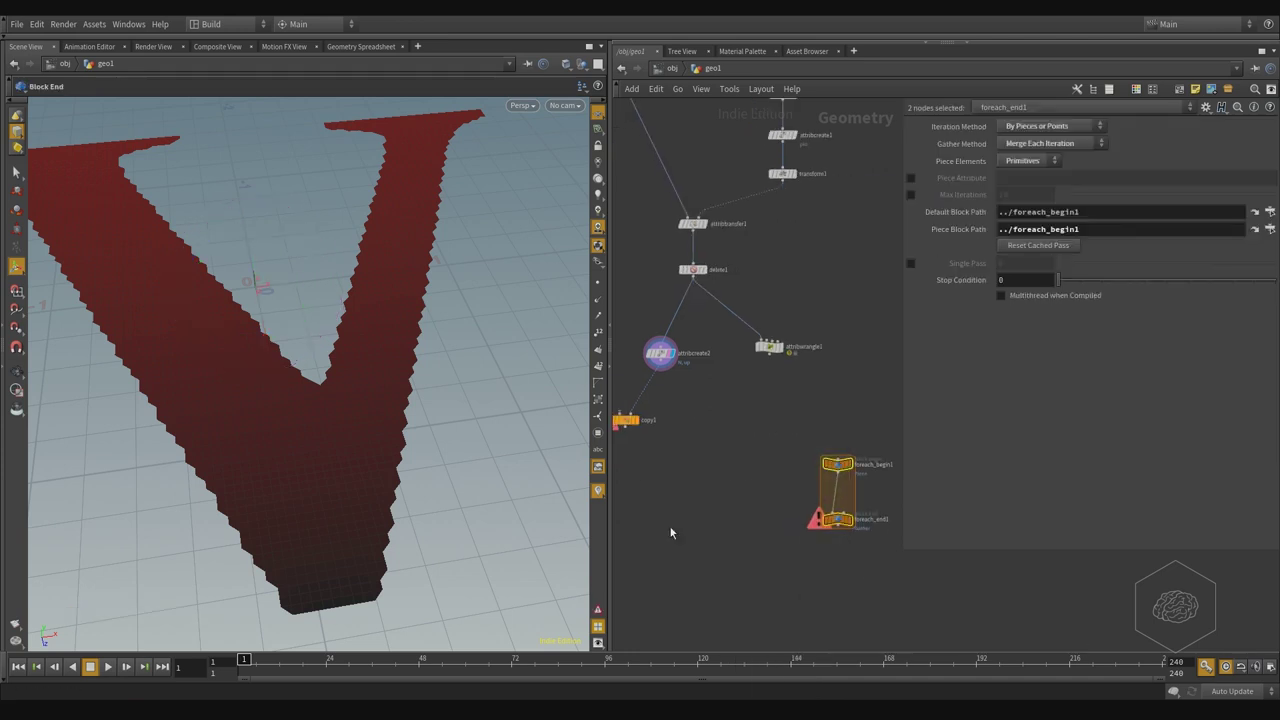
# Insert a Copy Stamp node, copy2, between foreach_begin1 and foreach_end1
pyautogui.click(878, 486)
pyautogui.keyDown('alt'); pyautogui.moveTo(640, 410); pyautogui.dragTo(878, 505); pyautogui.keyUp('alt')
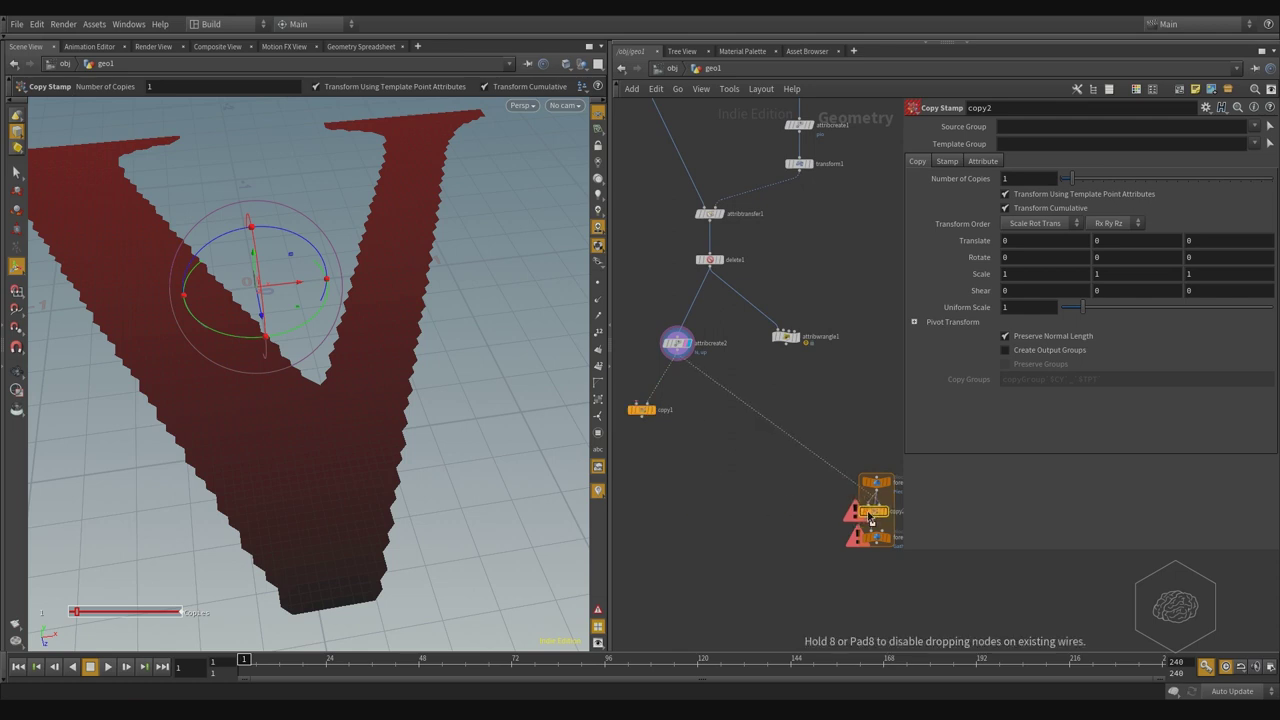
pyautogui.scroll(4, 878, 505)
pyautogui.click(850, 444)
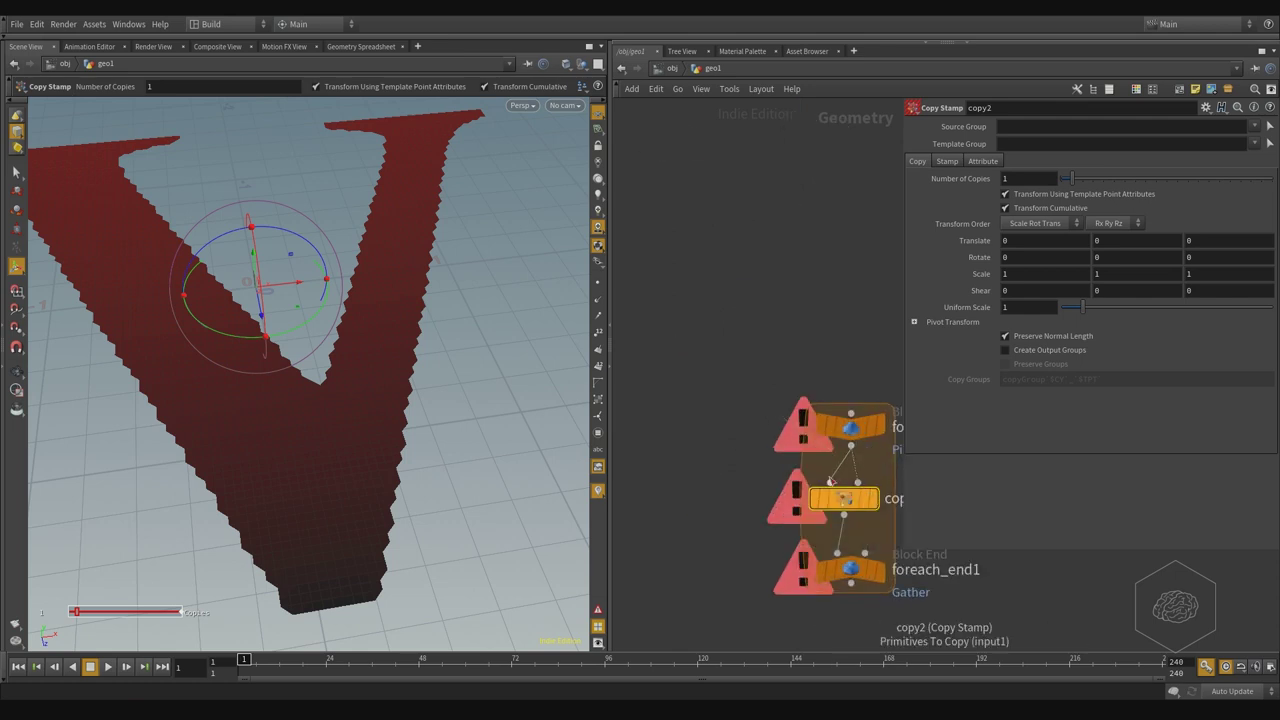
pyautogui.press('Delete')
pyautogui.hotkey('ctrl', 'z')
pyautogui.scroll(-3, 697, 308)
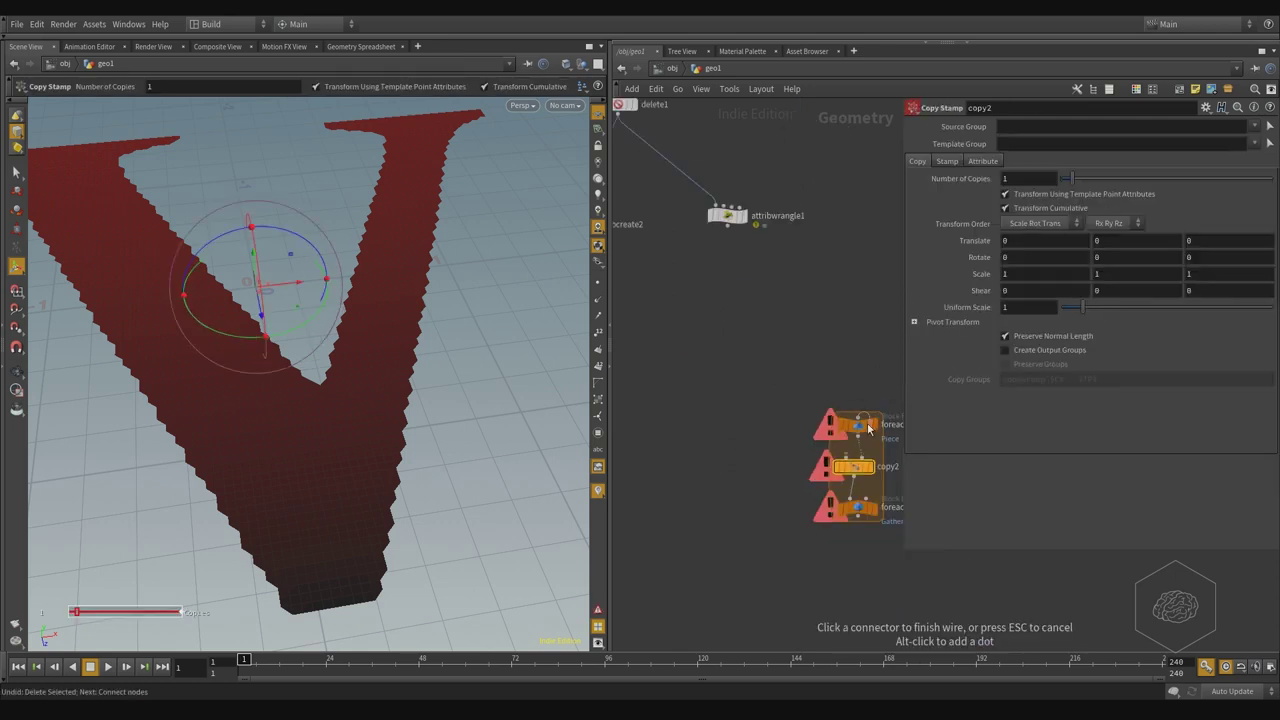
pyautogui.scroll(-2, 697, 308)
# Move the for-each block next to copy1 and review copy1's settings
pyautogui.moveTo(828, 405); pyautogui.dragTo(905, 490)
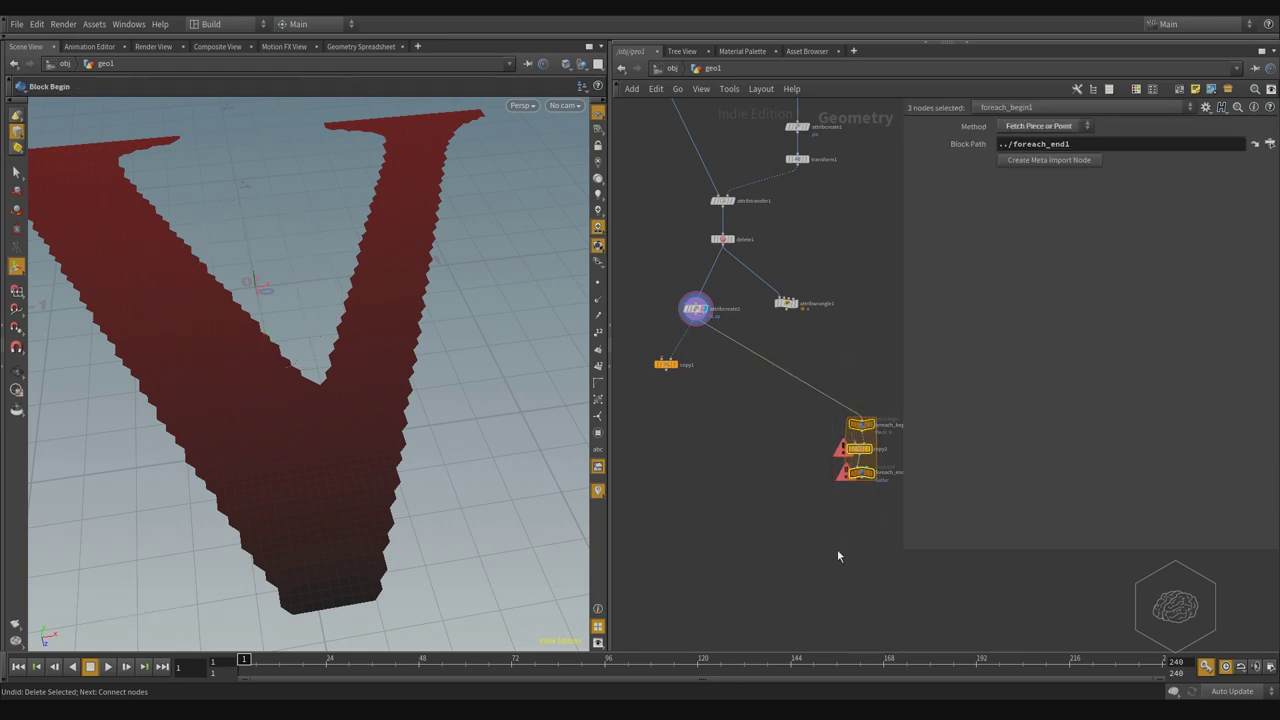
pyautogui.moveTo(870, 433); pyautogui.dragTo(796, 383)
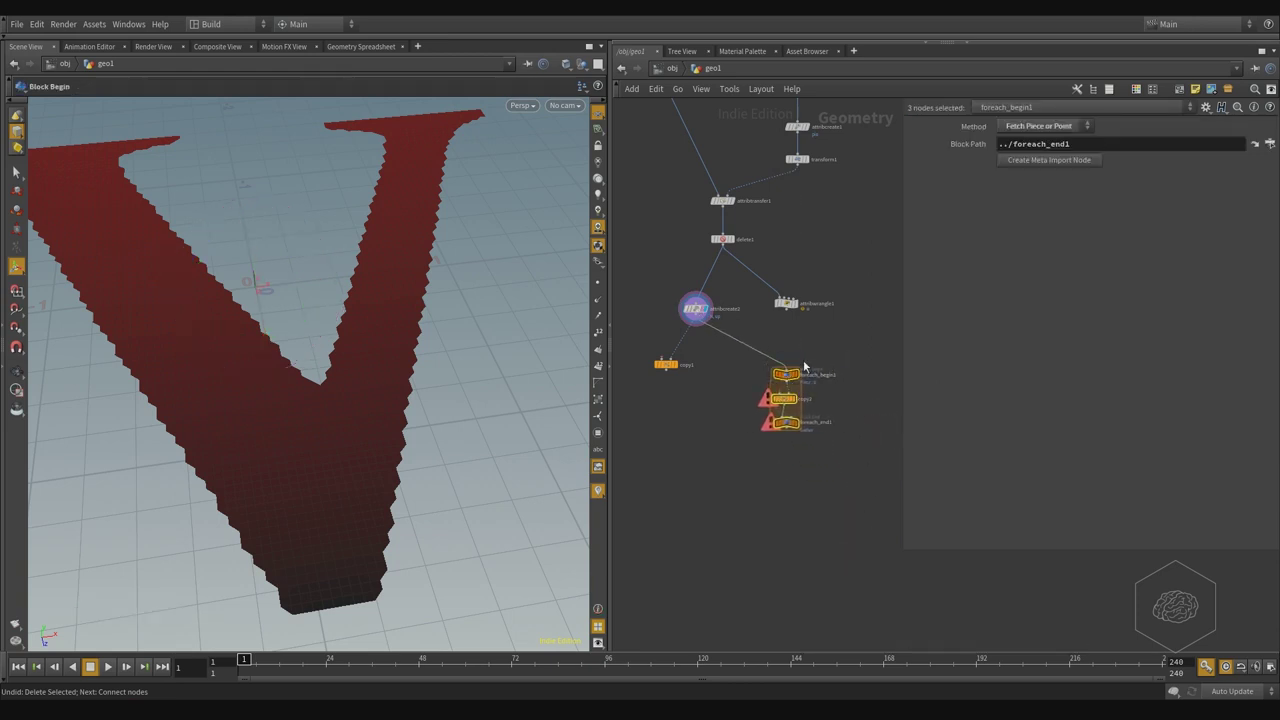
pyautogui.moveTo(717, 429); pyautogui.dragTo(837, 420, button='middle')
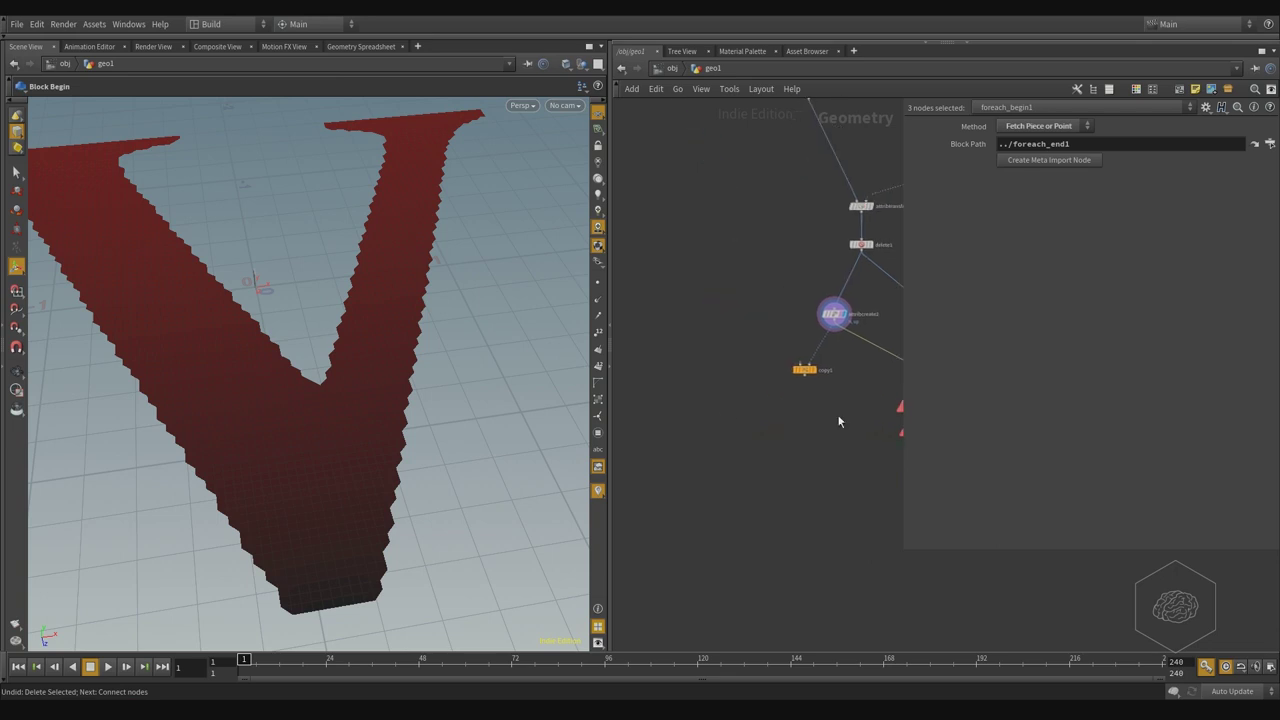
pyautogui.scroll(3, 837, 420)
pyautogui.click(889, 383)
pyautogui.moveTo(760, 471); pyautogui.dragTo(757, 585, button='middle')
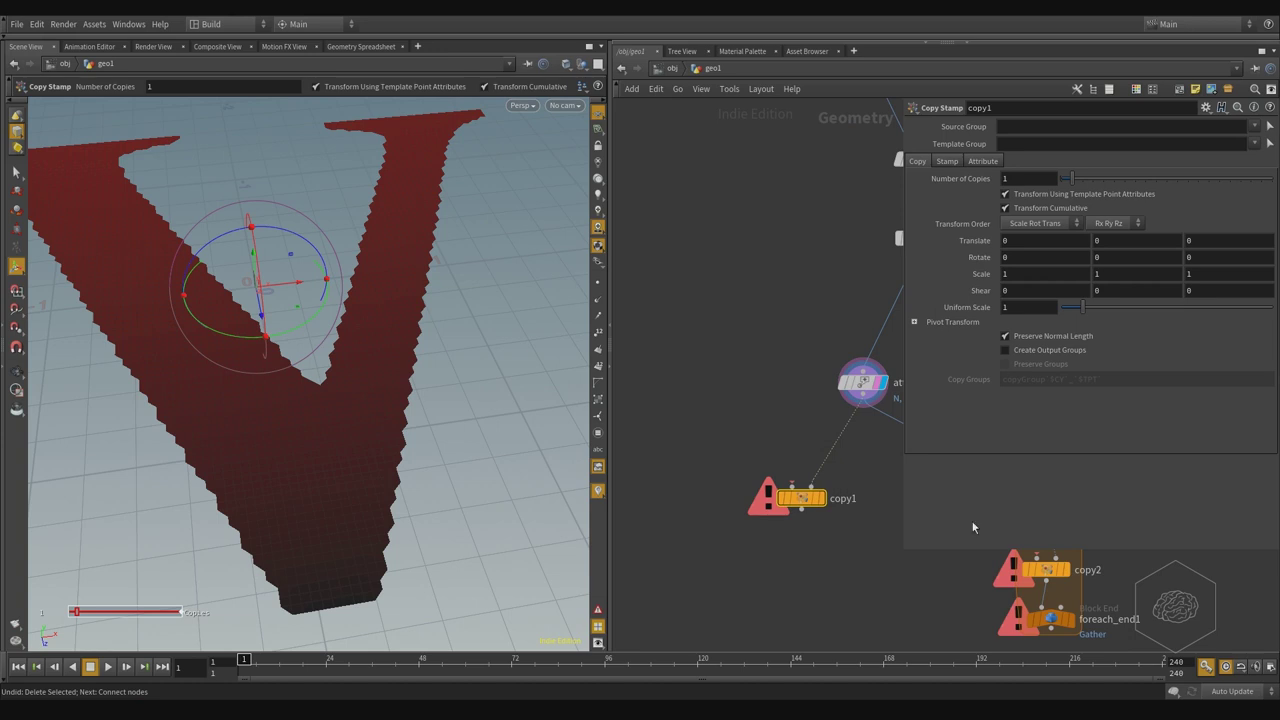
# Add a Transform node, transform2, left of attribcreate2
pyautogui.moveTo(838, 538); pyautogui.dragTo(796, 581, button='middle')
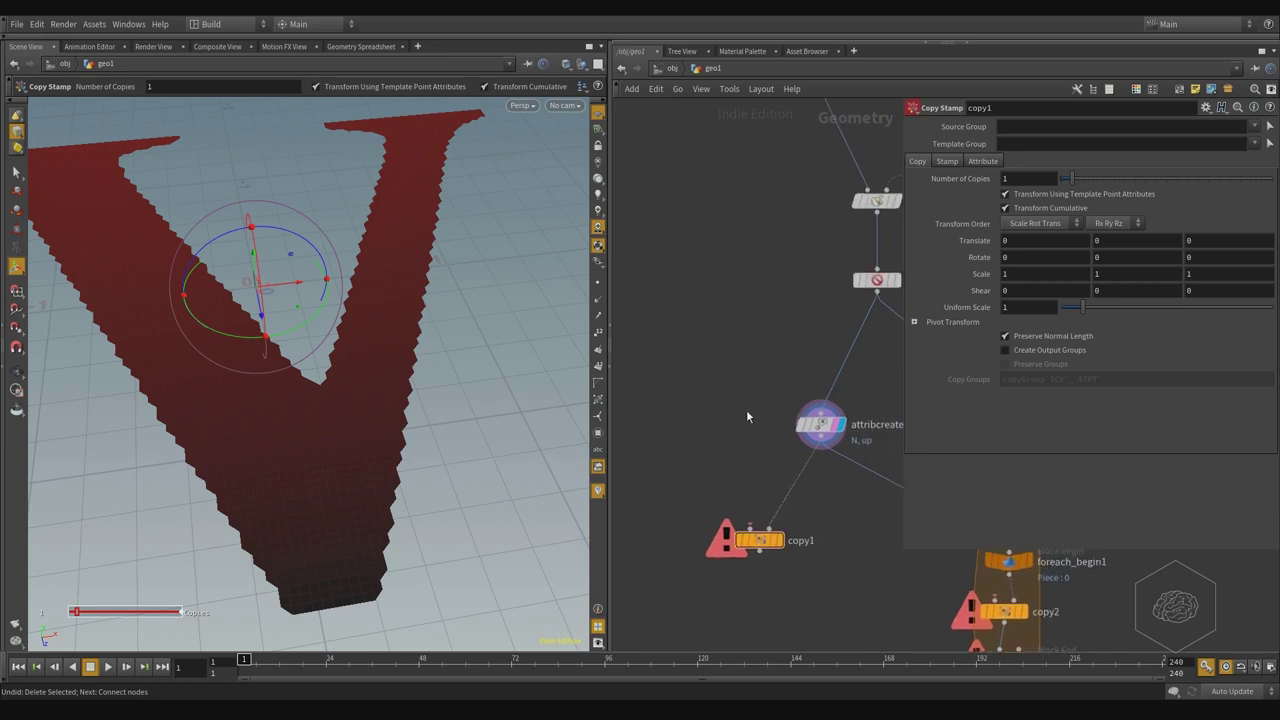
pyautogui.press('Tab')
pyautogui.write('transform')
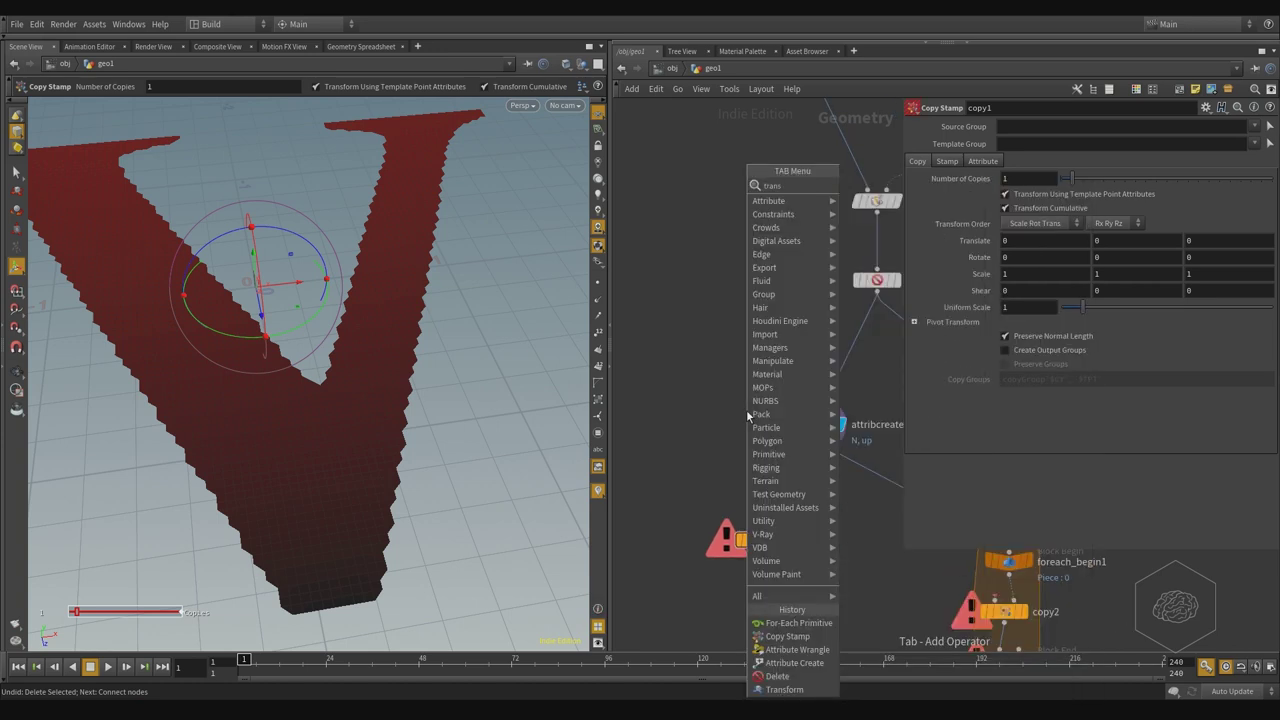
pyautogui.press('Return')
pyautogui.click(734, 398)
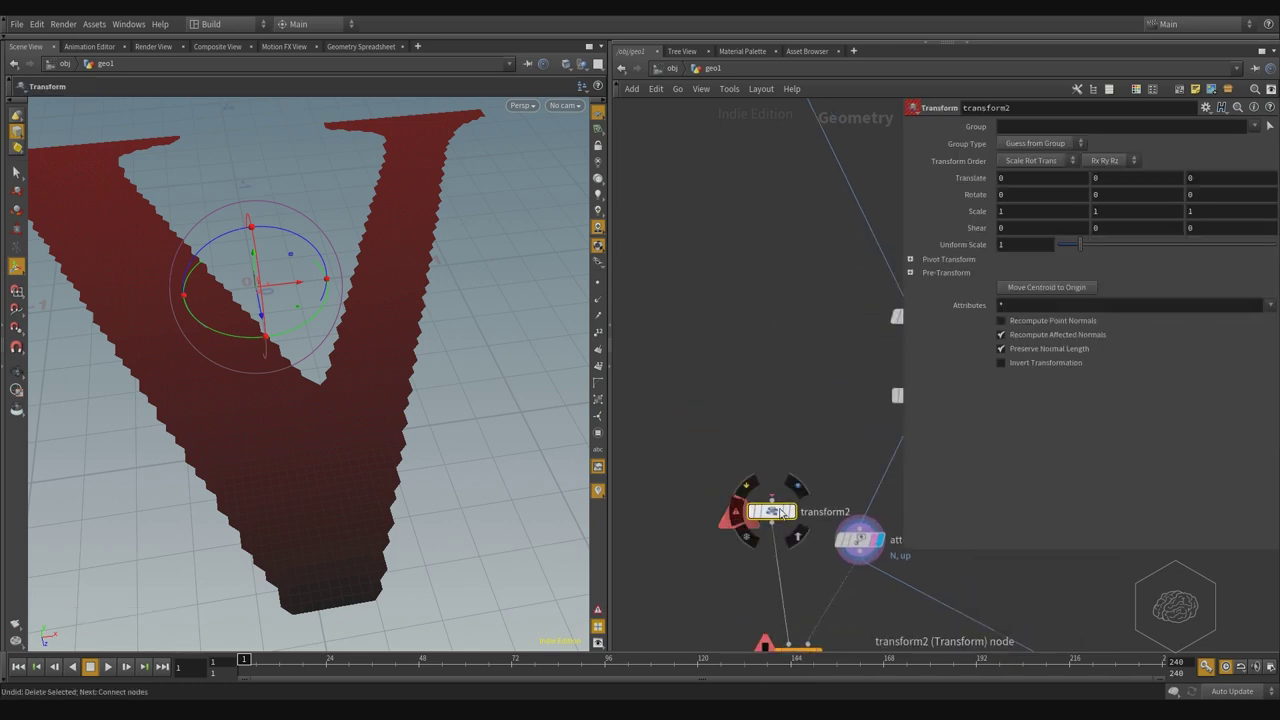
pyautogui.moveTo(749, 509); pyautogui.dragTo(690, 529)
# Wire object_merge1 into transform2 and display copy1's scattered copies in the viewport
pyautogui.scroll(-3, 768, 557)
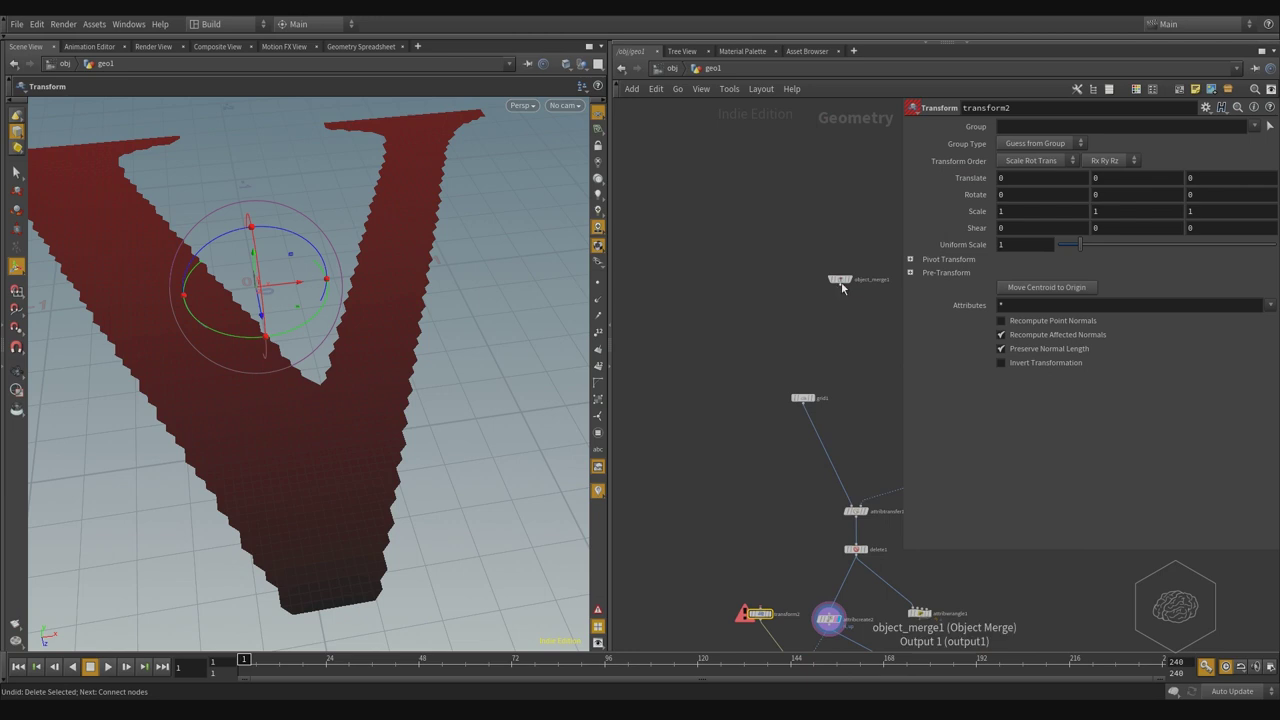
pyautogui.moveTo(841, 282)
pyautogui.mouseDown()
pyautogui.moveTo(725, 522)
pyautogui.moveTo(763, 571)
pyautogui.mouseUp()
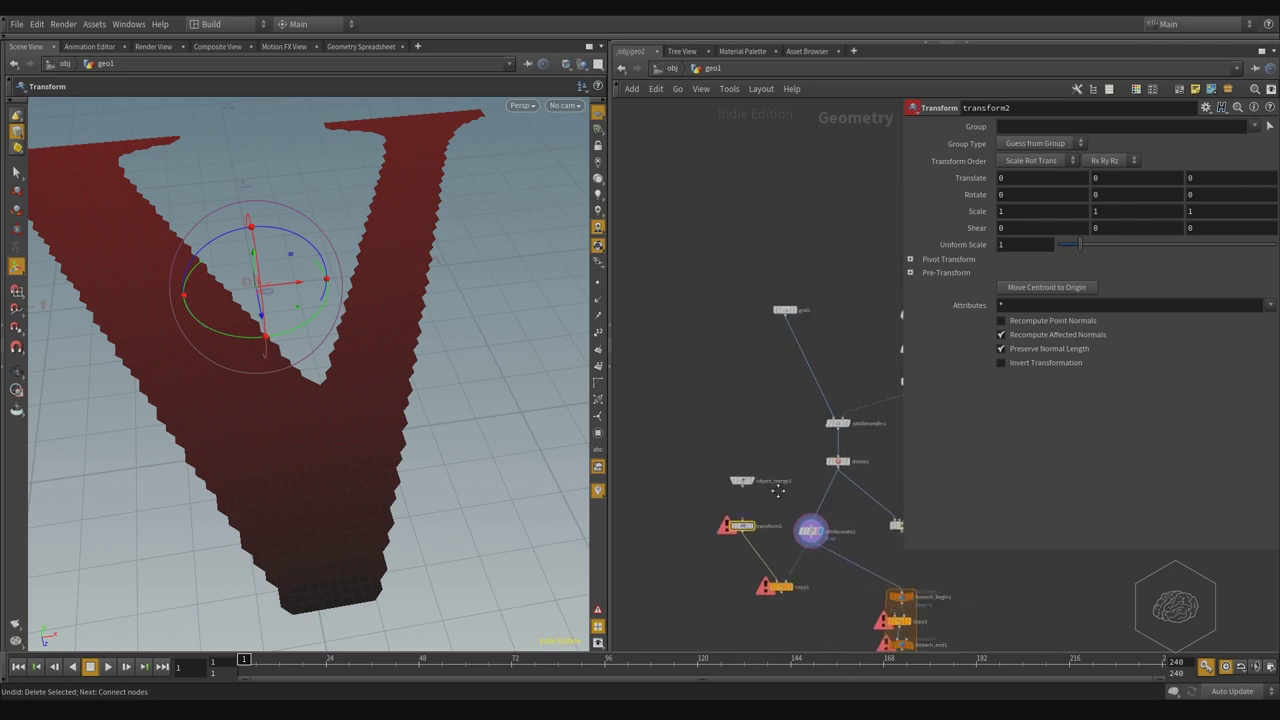
pyautogui.scroll(5, 775, 560)
pyautogui.click(713, 390)
pyautogui.click(712, 468)
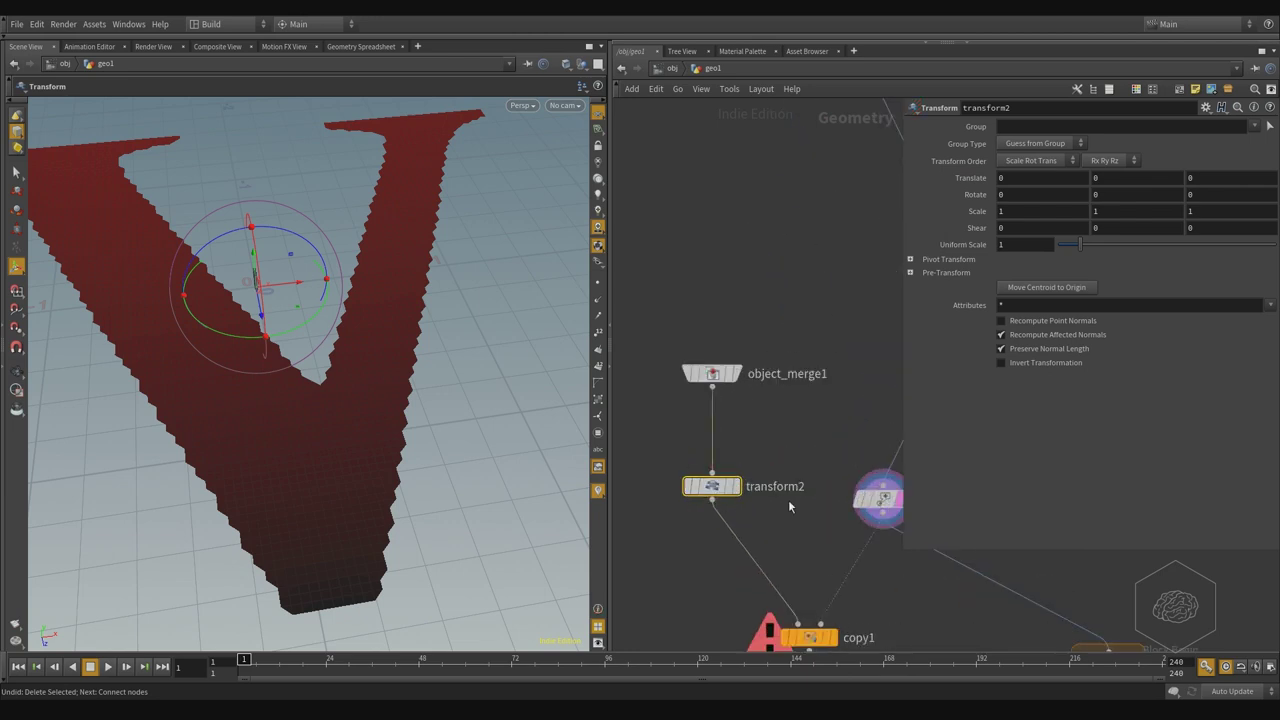
pyautogui.moveTo(826, 650); pyautogui.dragTo(678, 432, button='middle')
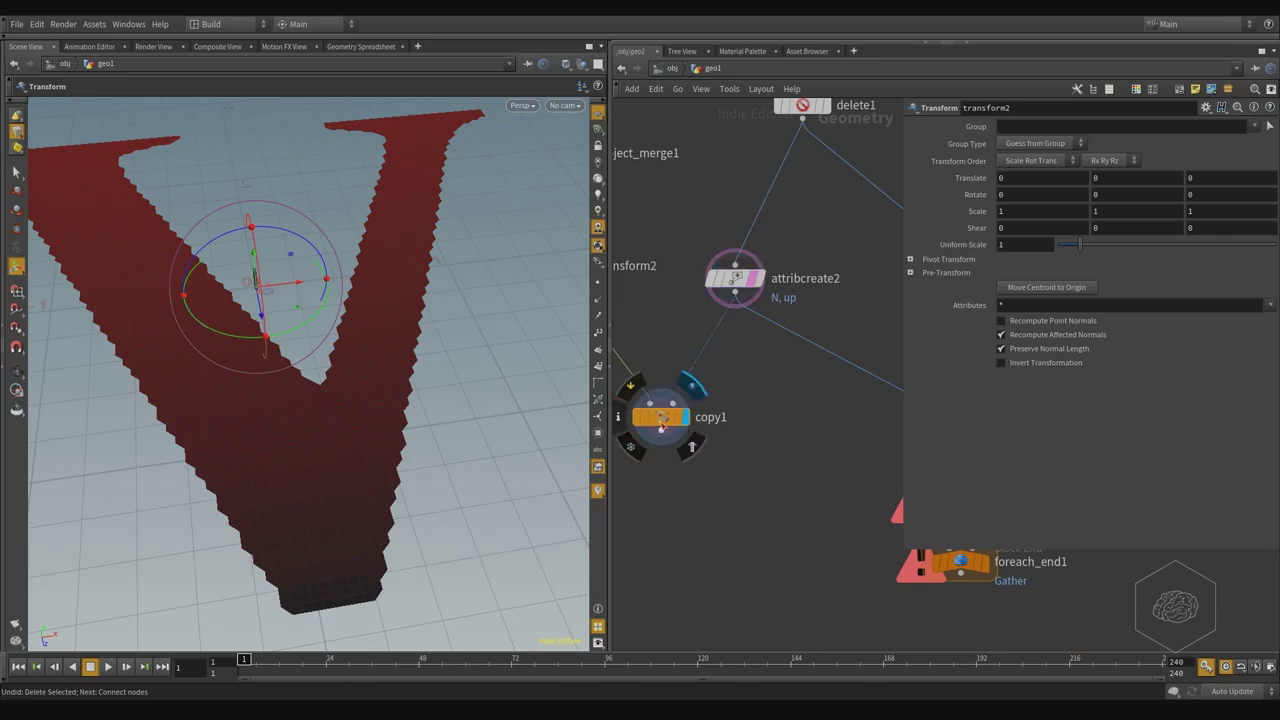
pyautogui.click(686, 418)
pyautogui.press('Escape')
pyautogui.moveTo(491, 389)
pyautogui.mouseDown()
pyautogui.moveTo(523, 297)
pyautogui.moveTo(534, 323)
pyautogui.mouseUp()
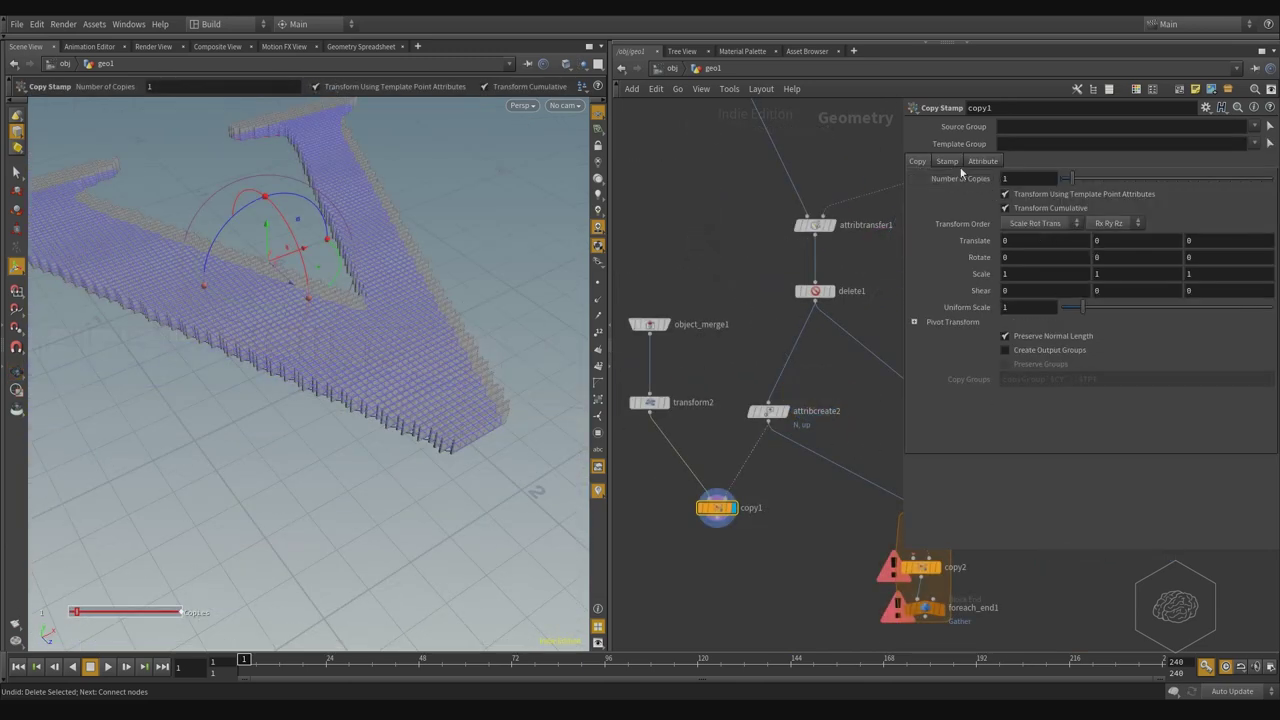
# Enable copy1's Stamp Inputs and Use Template Point Attributes (*,^v,^Alpha), then orbit to inspect
pyautogui.click(948, 161)
pyautogui.click(1038, 180)
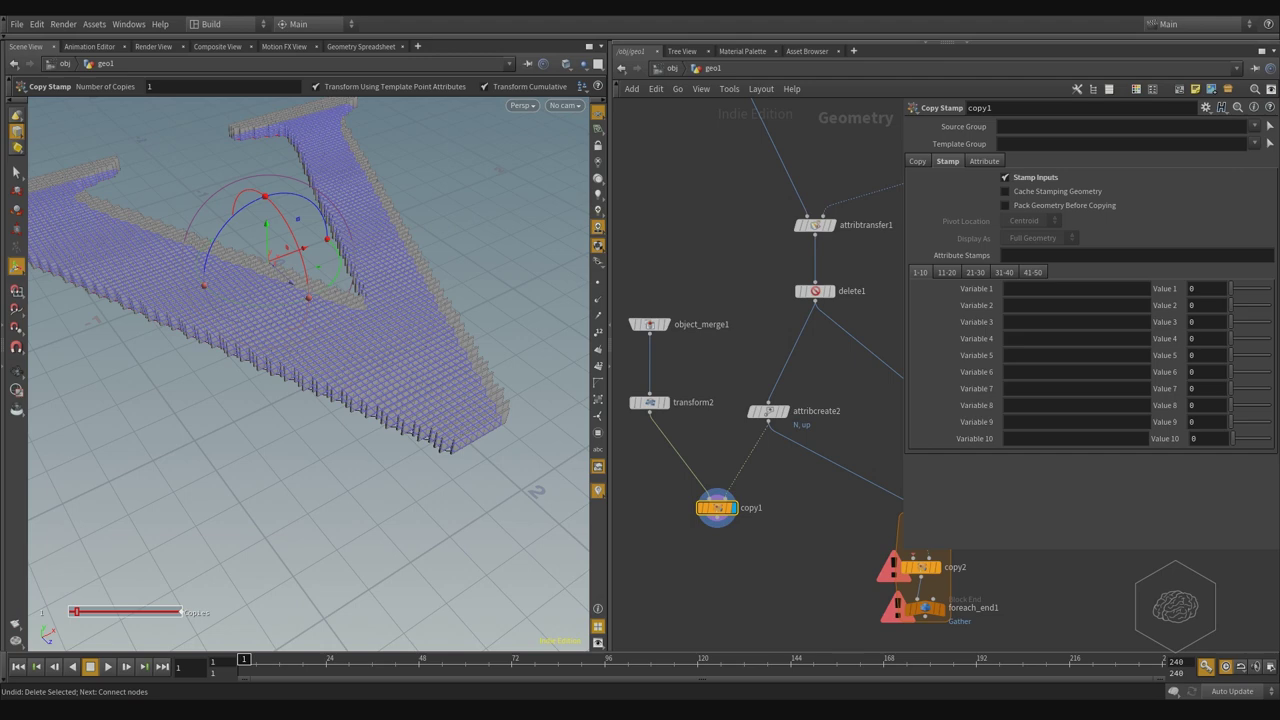
pyautogui.click(979, 163)
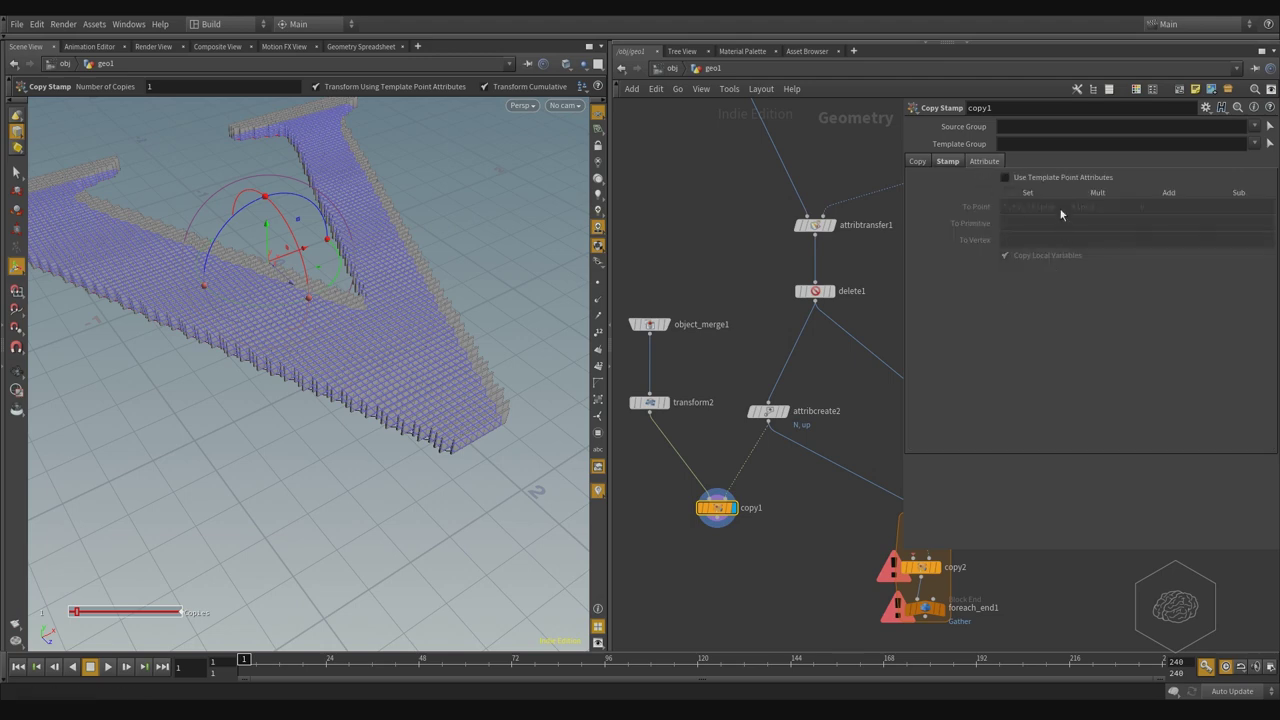
pyautogui.click(1060, 178)
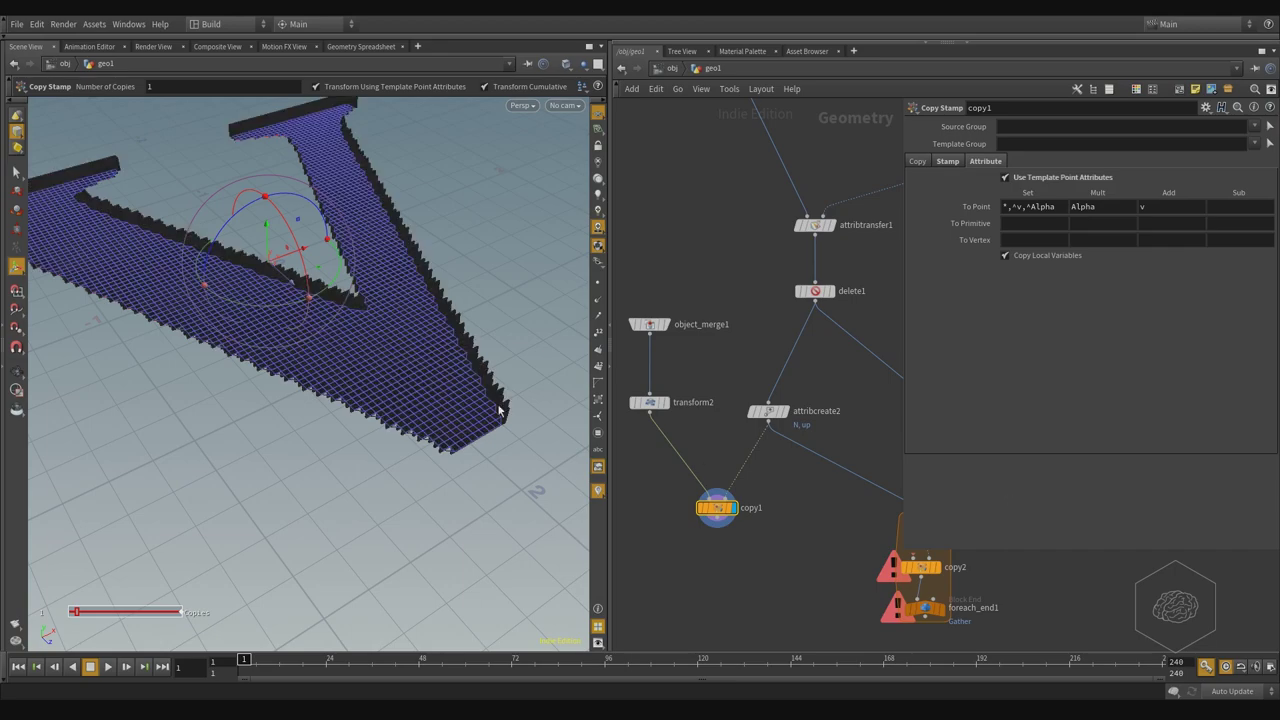
pyautogui.press('Escape')
pyautogui.moveTo(543, 346); pyautogui.dragTo(486, 320)
pyautogui.scroll(4, 480, 345)
pyautogui.scroll(3, 468, 373)
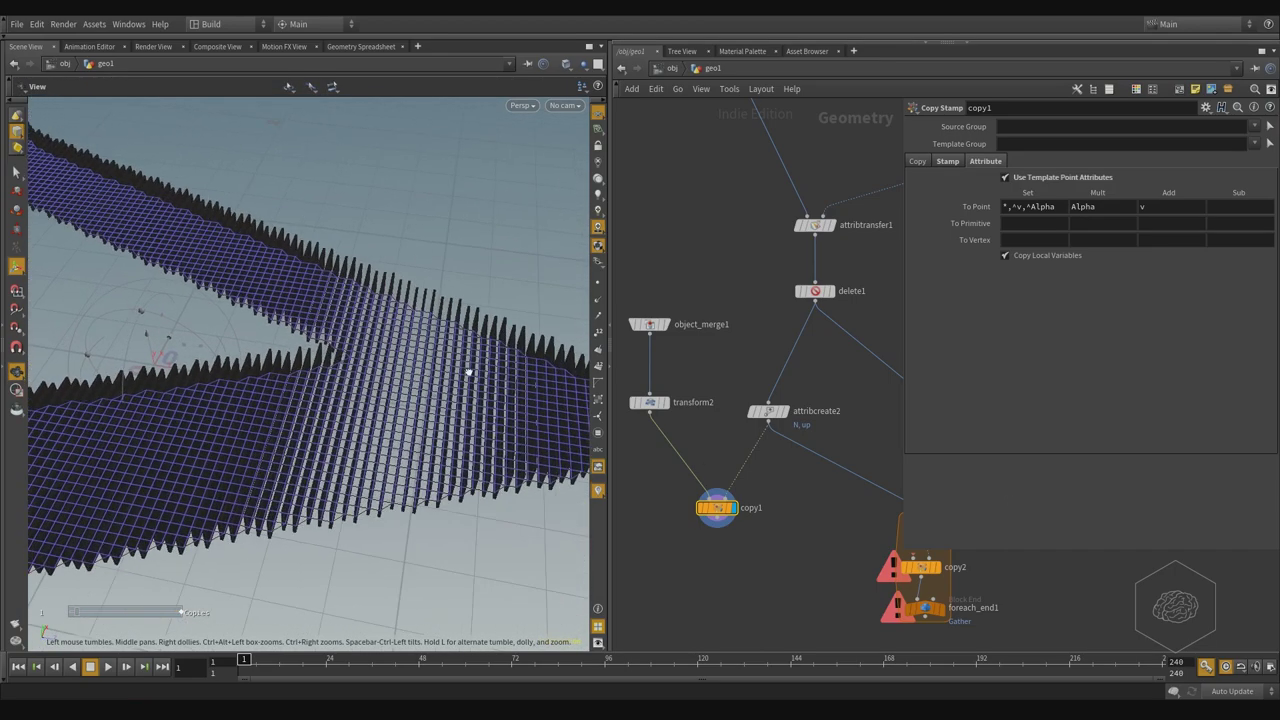
pyautogui.moveTo(468, 373); pyautogui.dragTo(411, 394)
pyautogui.press('Return')
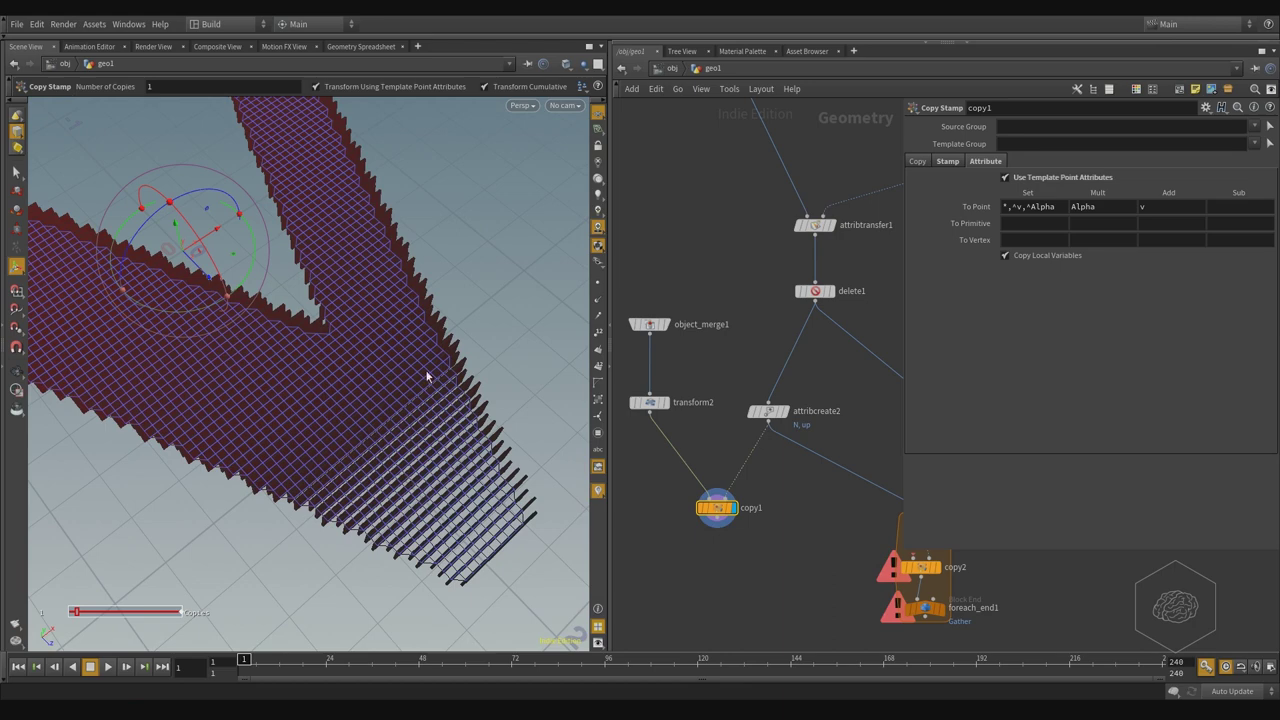
# Add null1 beneath copy1, wire copy1 into it, and view the red domino V from a low angle
pyautogui.press('Tab')
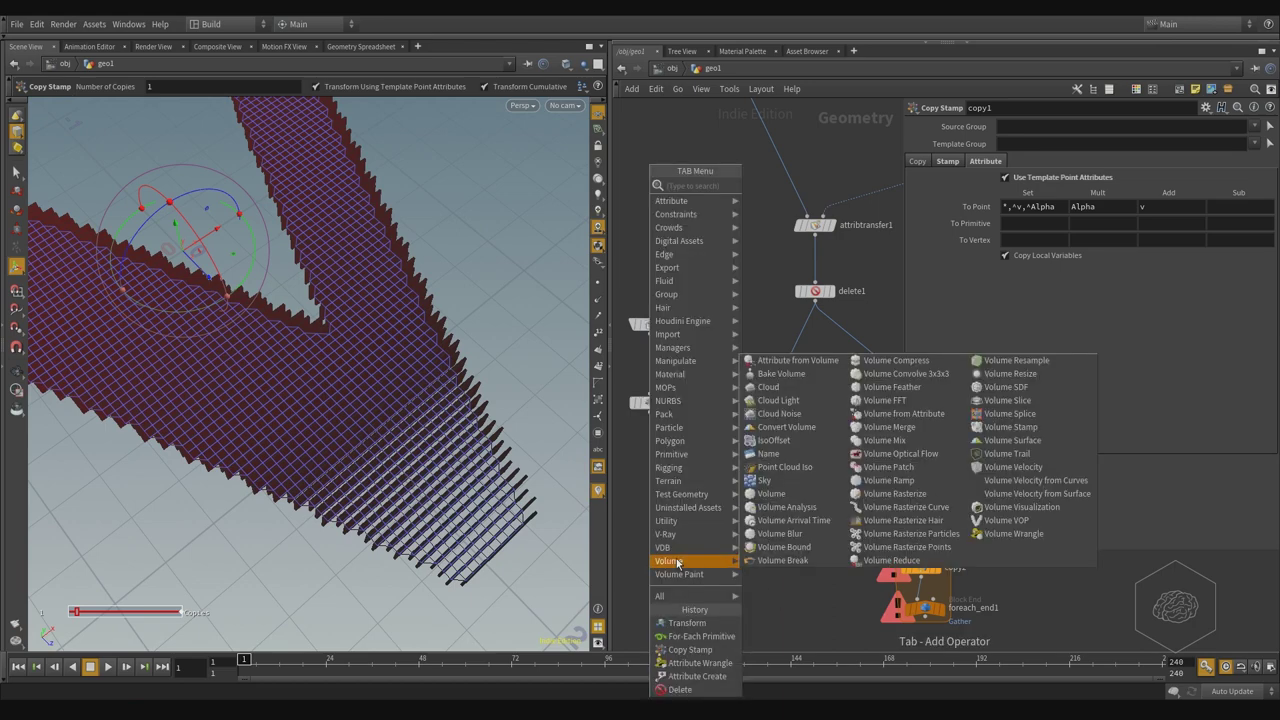
pyautogui.write('null')
pyautogui.press('Return')
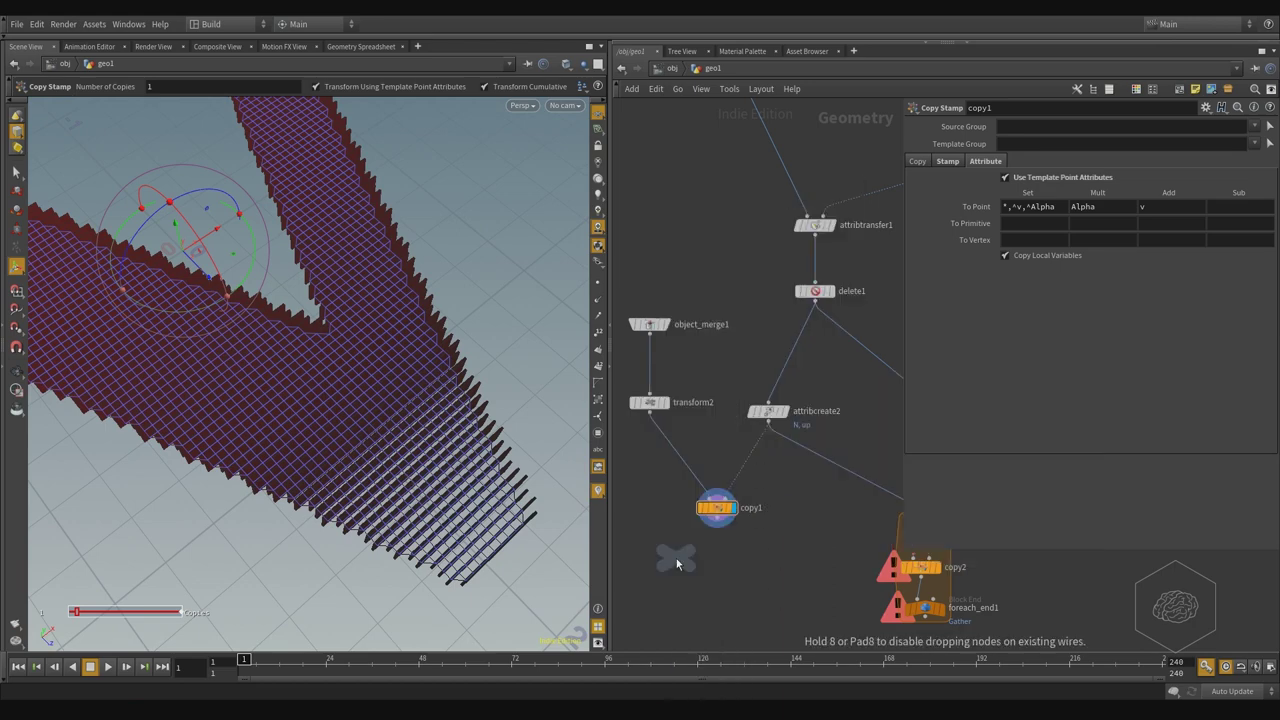
pyautogui.click(676, 558)
pyautogui.click(659, 549)
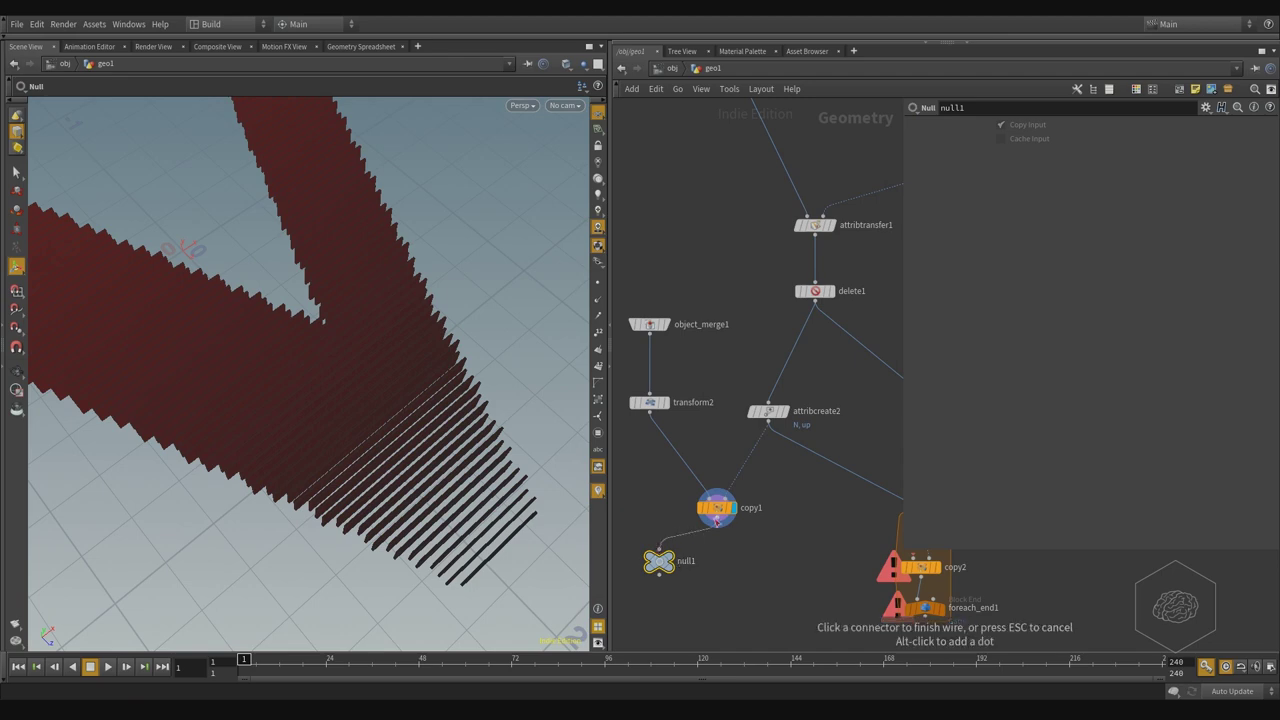
pyautogui.click(717, 519)
pyautogui.moveTo(671, 561); pyautogui.dragTo(715, 572)
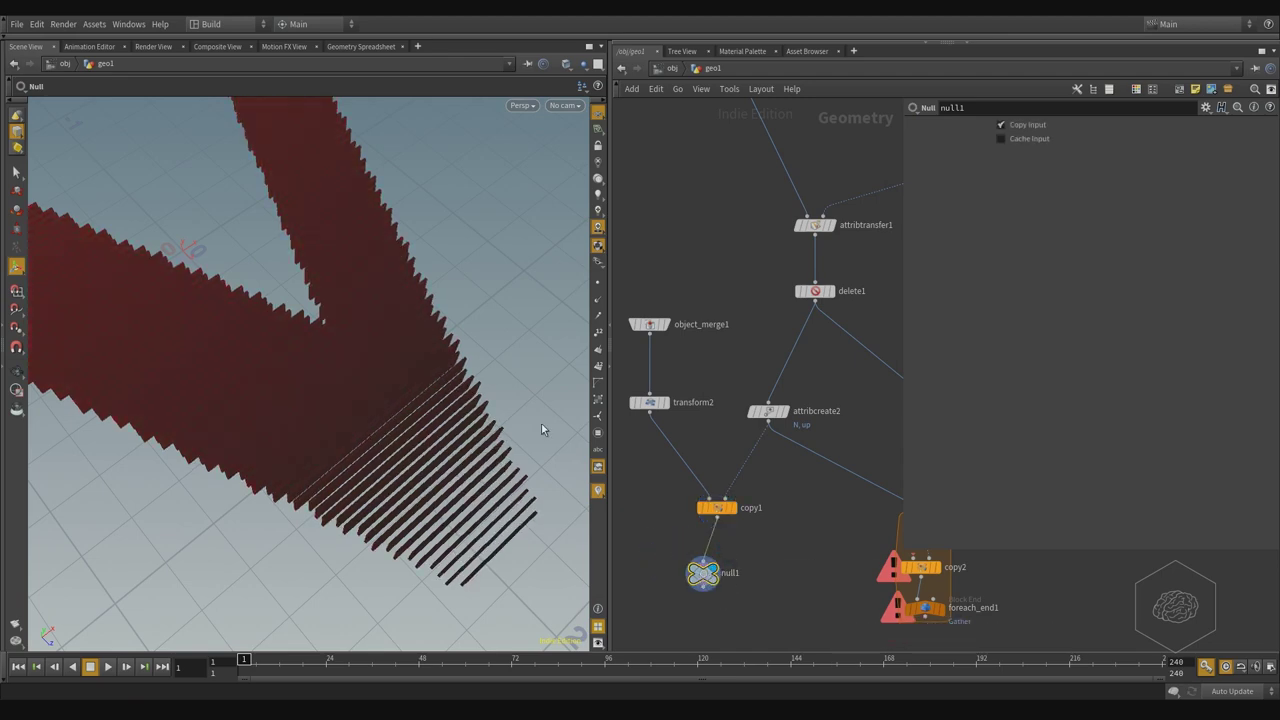
pyautogui.press('Escape')
pyautogui.moveTo(543, 429)
pyautogui.mouseDown()
pyautogui.moveTo(386, 266)
pyautogui.moveTo(386, 334)
pyautogui.mouseUp()
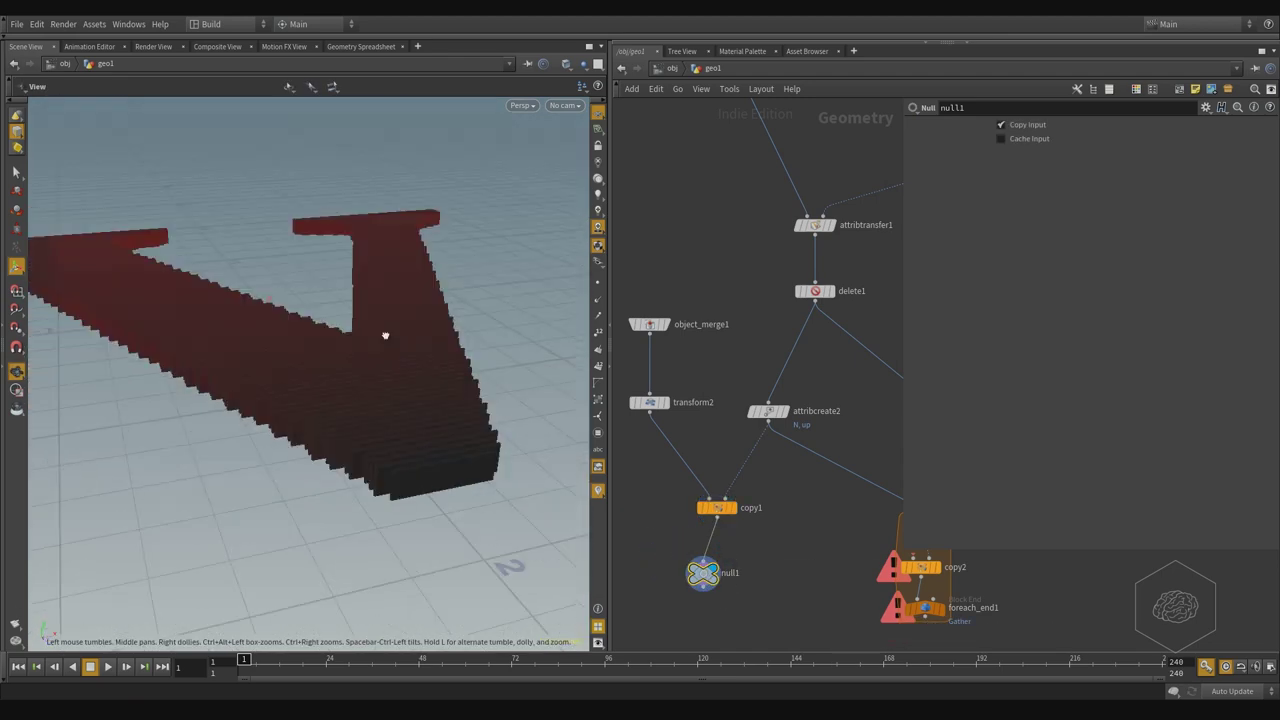
# Wire transform2's output toward copy2 in the for-each loop
pyautogui.moveTo(851, 549); pyautogui.dragTo(778, 553, button='middle')
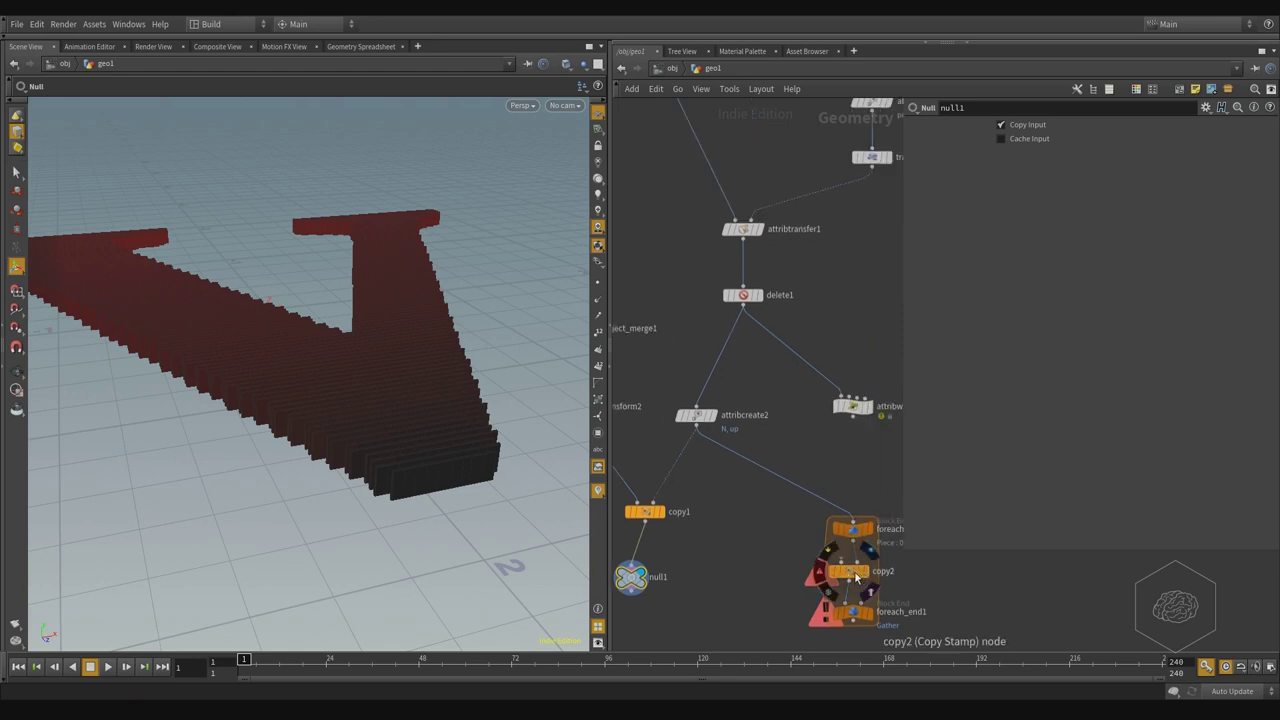
pyautogui.moveTo(856, 577); pyautogui.dragTo(900, 614, button='middle')
pyautogui.click(884, 598)
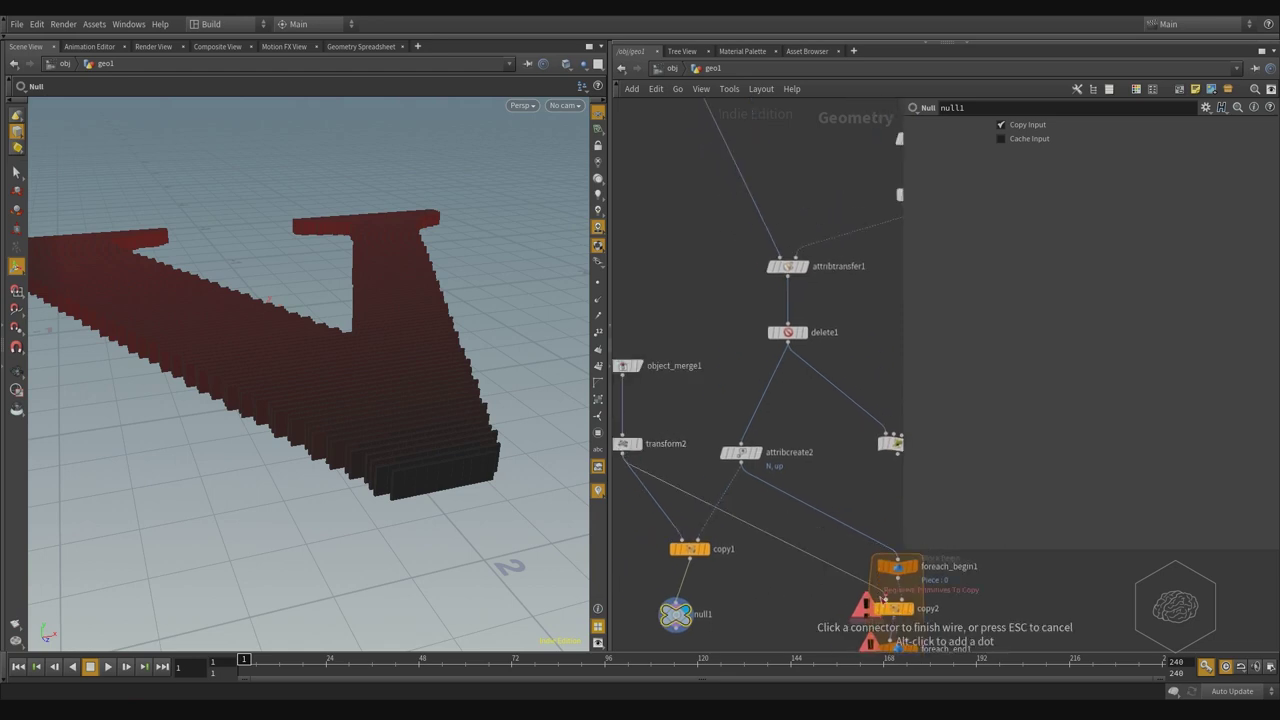
pyautogui.click(884, 598)
pyautogui.moveTo(791, 589); pyautogui.dragTo(766, 523, button='middle')
pyautogui.moveTo(734, 563); pyautogui.dragTo(792, 597, button='middle')
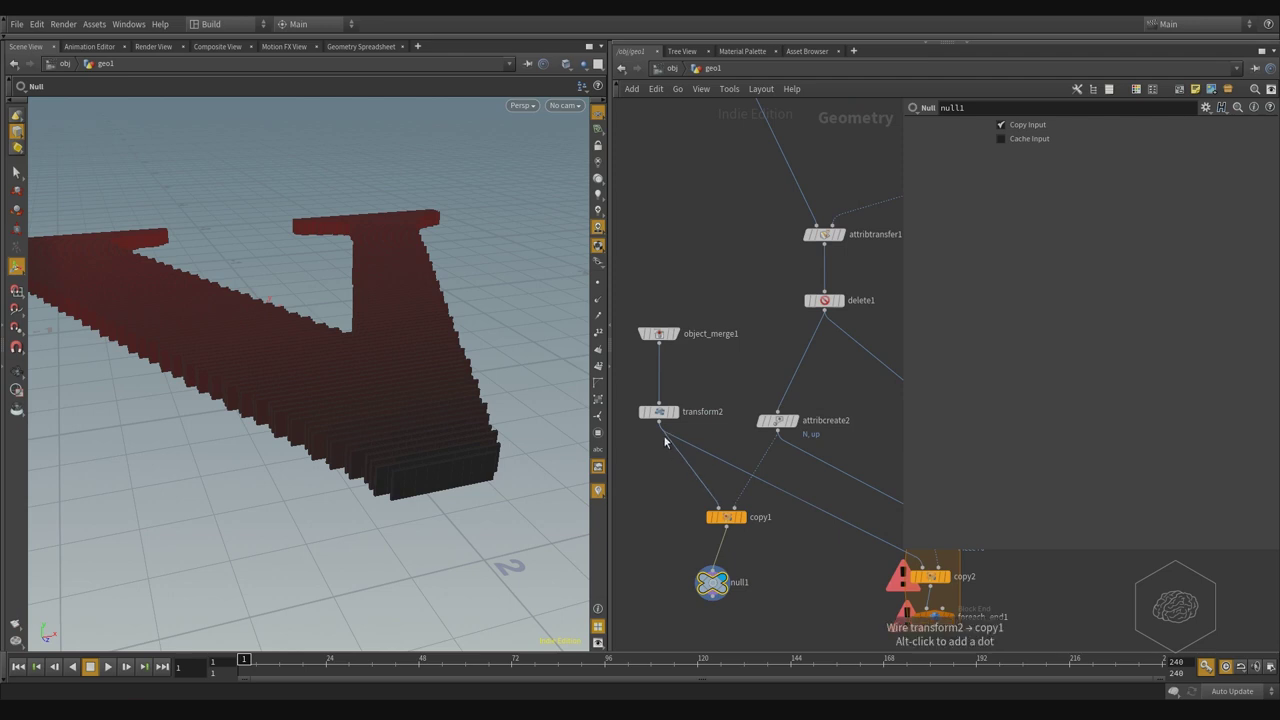
# Duplicate transform2 as transform3, wire it into copy2 beside the loop, and display copy2
pyautogui.keyDown('alt'); pyautogui.moveTo(658, 411); pyautogui.dragTo(718, 384); pyautogui.keyUp('alt')
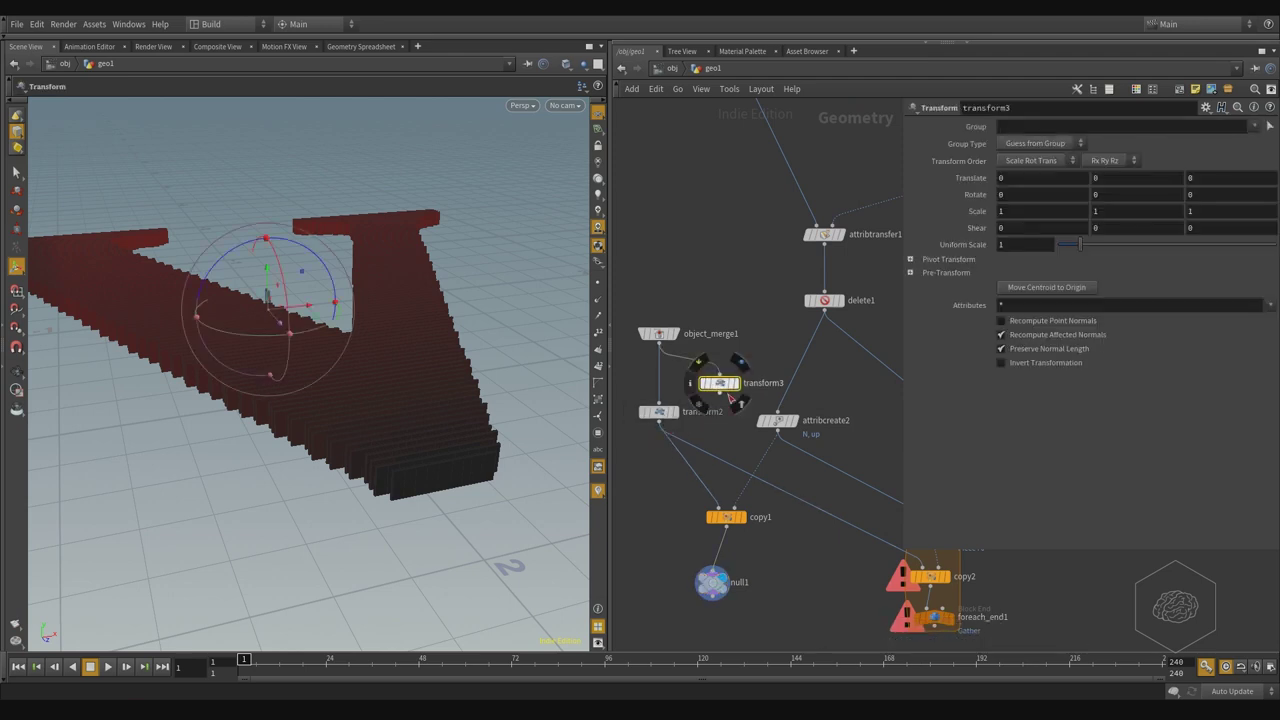
pyautogui.click(720, 394)
pyautogui.click(918, 568)
pyautogui.moveTo(692, 395)
pyautogui.mouseDown(button='middle')
pyautogui.moveTo(840, 423)
pyautogui.moveTo(732, 398)
pyautogui.mouseUp(button='middle')
pyautogui.moveTo(808, 382)
pyautogui.mouseDown()
pyautogui.moveTo(912, 622)
pyautogui.moveTo(882, 522)
pyautogui.mouseUp()
pyautogui.scroll(3, 825, 560)
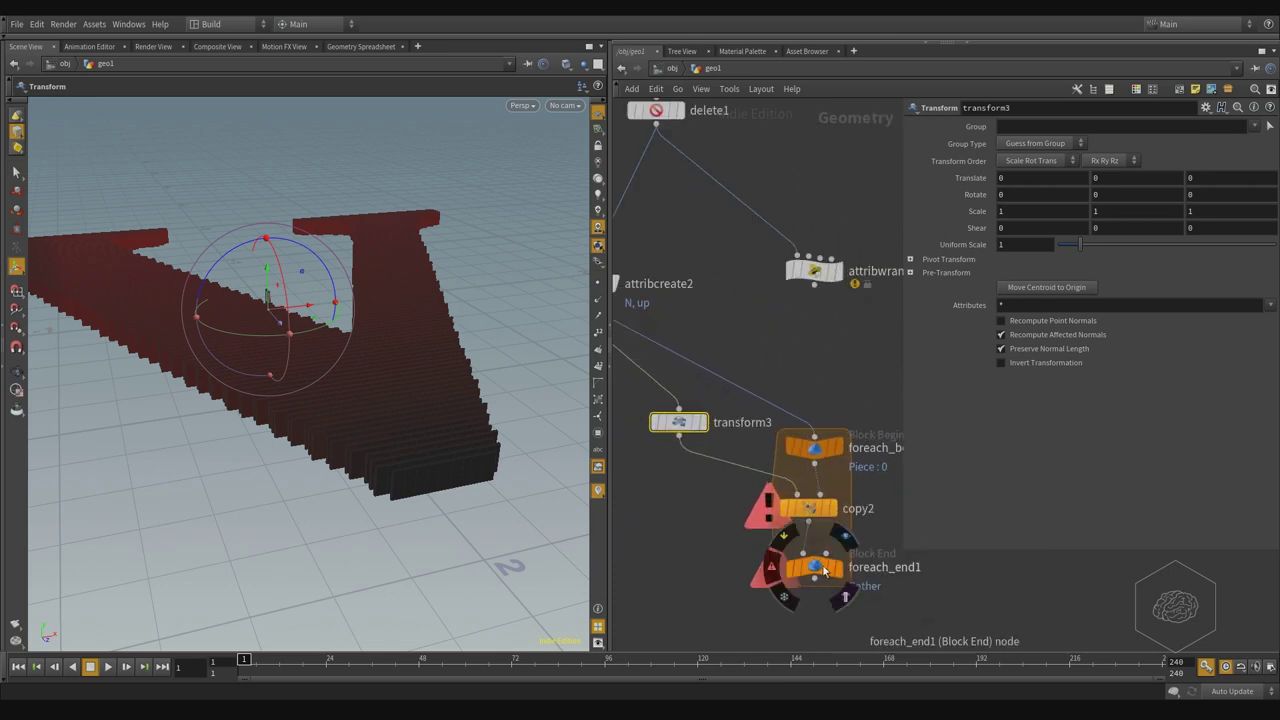
pyautogui.click(838, 478)
# Review copy2's Stamp and template attribute (*,^v,^Alpha) settings and zoom in on the letter
pyautogui.click(808, 508)
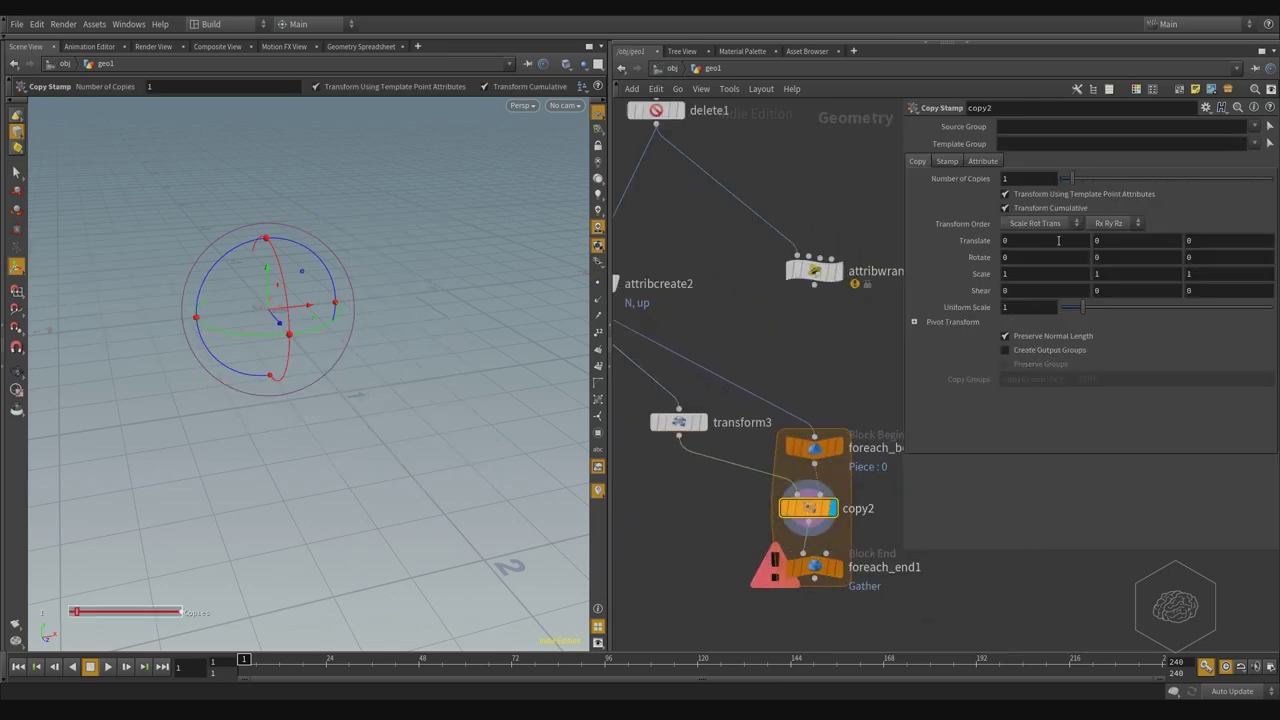
pyautogui.click(953, 163)
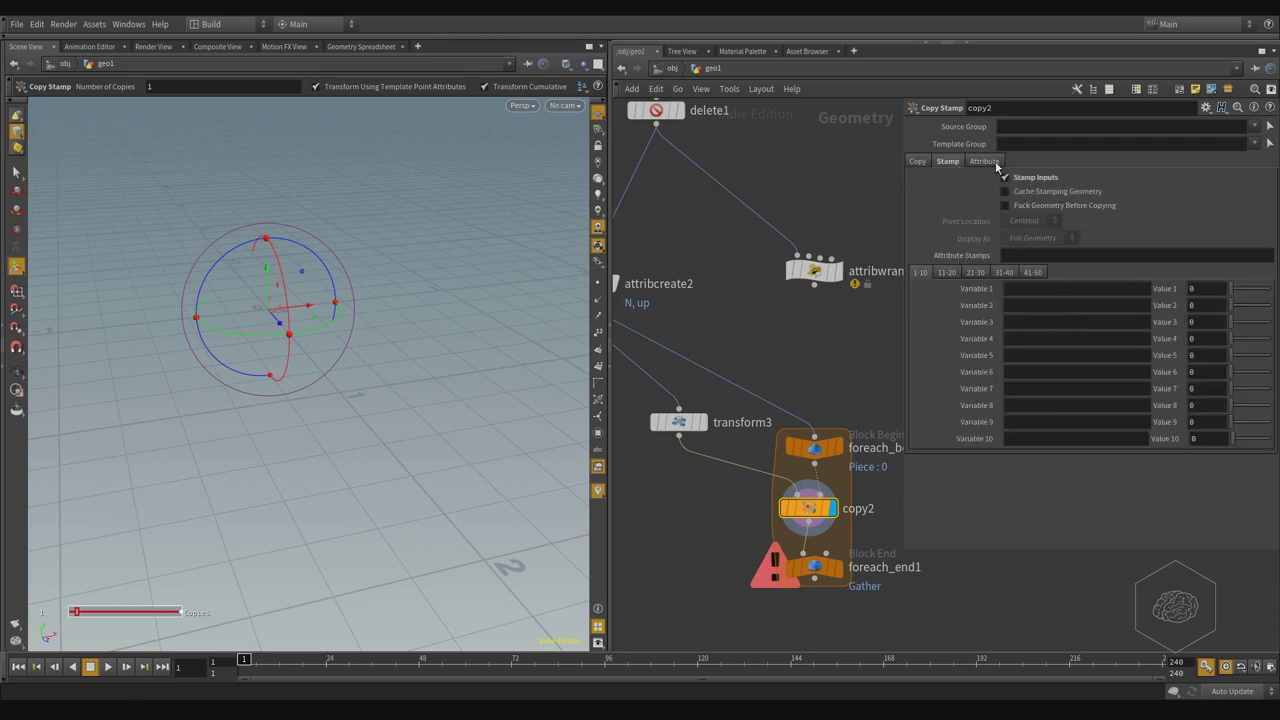
pyautogui.click(990, 162)
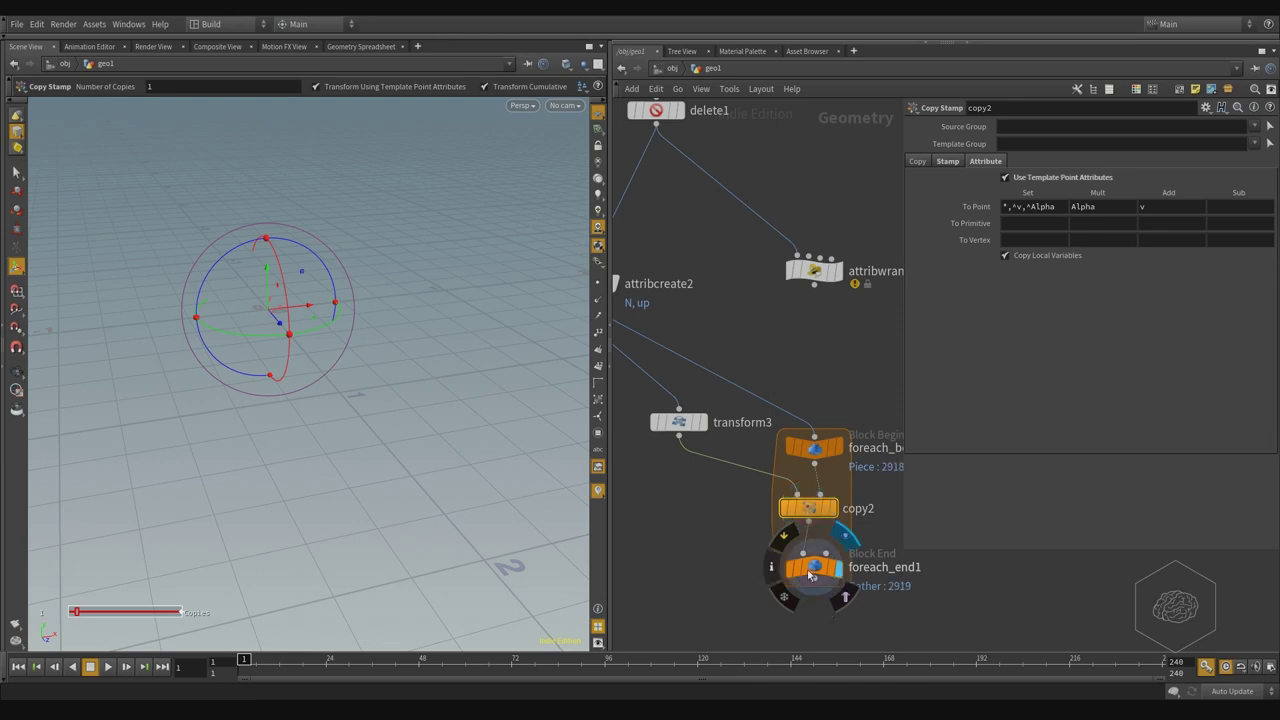
pyautogui.press('Escape')
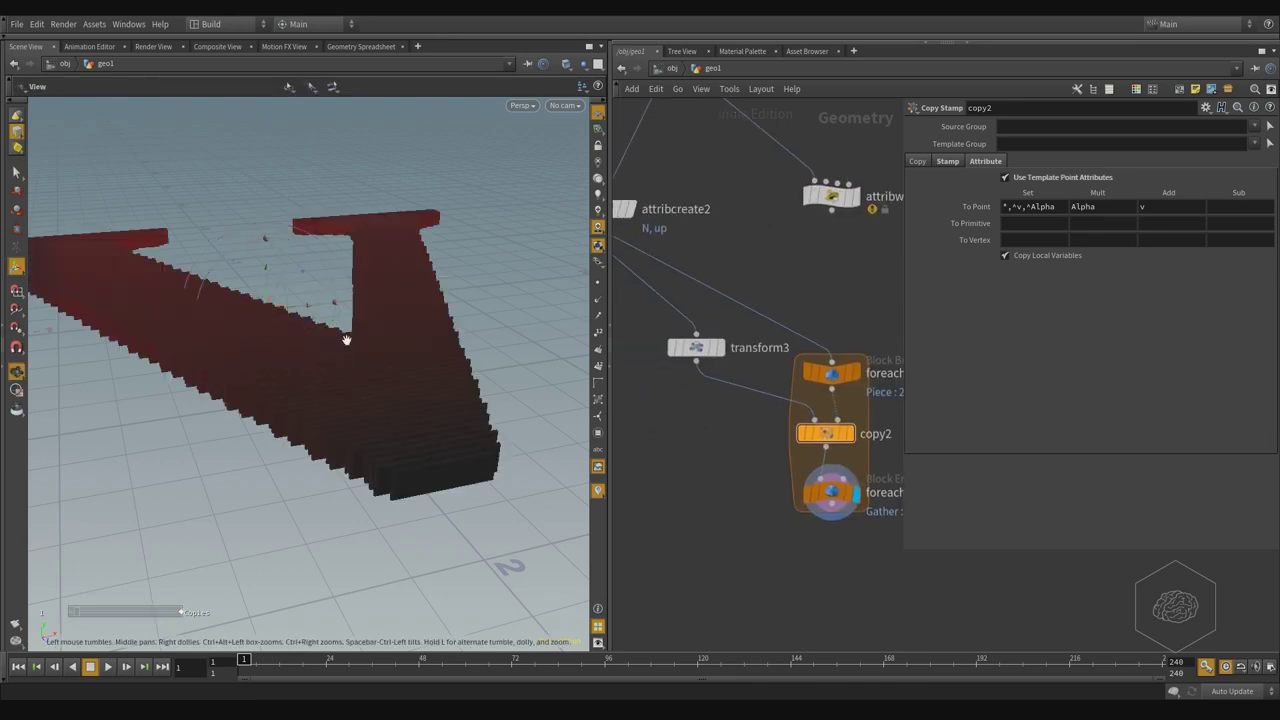
pyautogui.moveTo(346, 337)
pyautogui.mouseDown()
pyautogui.moveTo(406, 447)
pyautogui.moveTo(320, 391)
pyautogui.moveTo(349, 303)
pyautogui.moveTo(356, 385)
pyautogui.moveTo(386, 283)
pyautogui.moveTo(357, 460)
pyautogui.moveTo(380, 463)
pyautogui.moveTo(376, 442)
pyautogui.moveTo(349, 431)
pyautogui.moveTo(483, 437)
pyautogui.moveTo(520, 460)
pyautogui.mouseUp()
# Nudge the transform node into place and select null1 to show the red V again
pyautogui.press('Return')
pyautogui.scroll(-2, 760, 590)
pyautogui.scroll(-3, 751, 564)
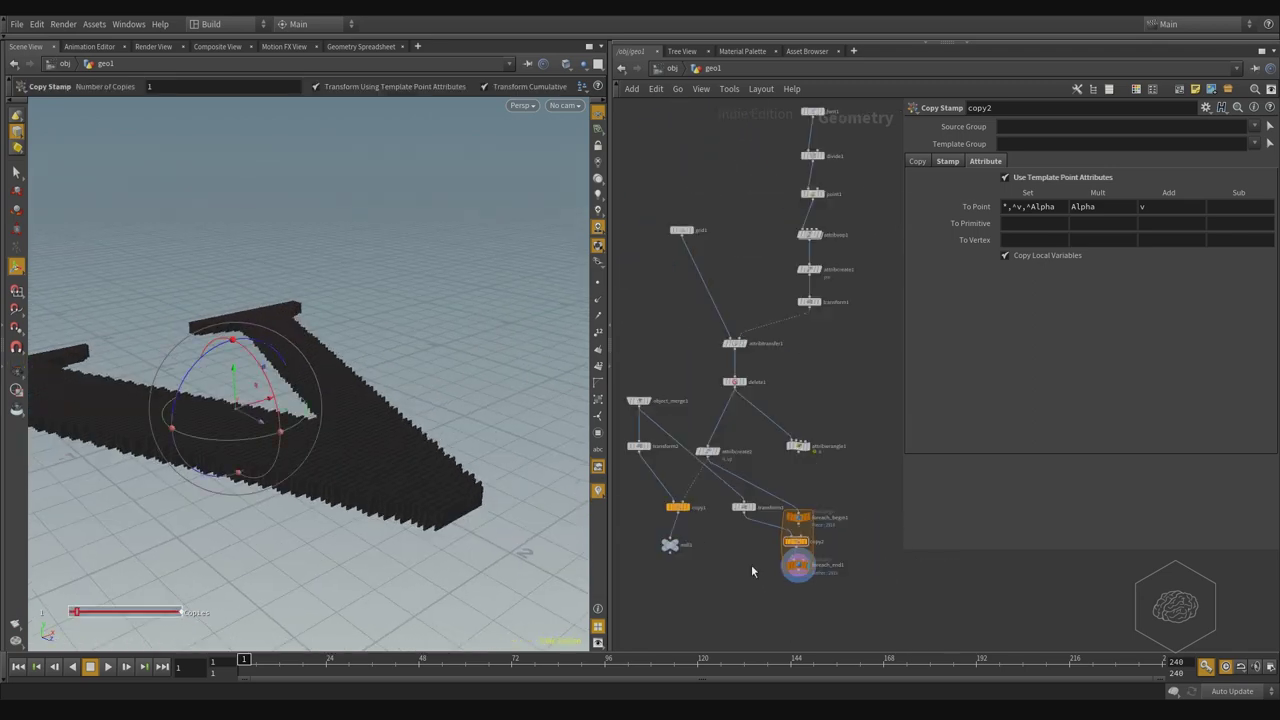
pyautogui.scroll(-2, 730, 520)
pyautogui.moveTo(800, 500); pyautogui.dragTo(808, 509)
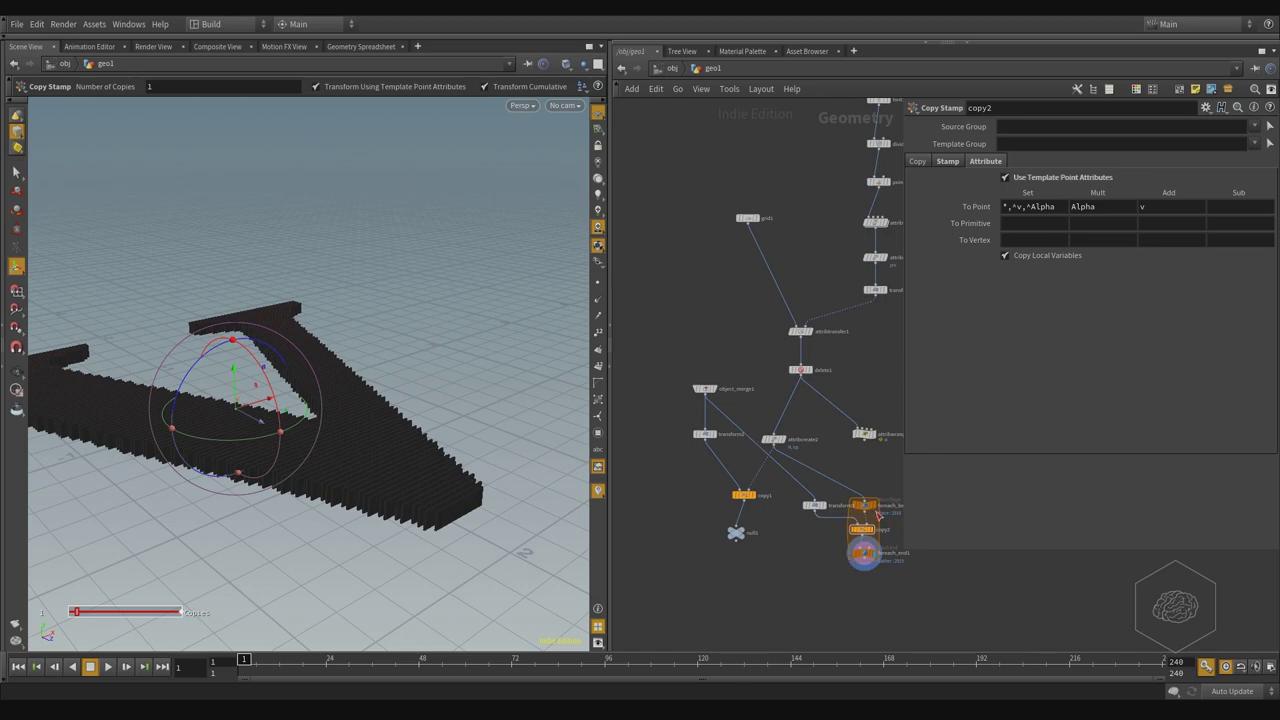
pyautogui.scroll(2, 873, 560)
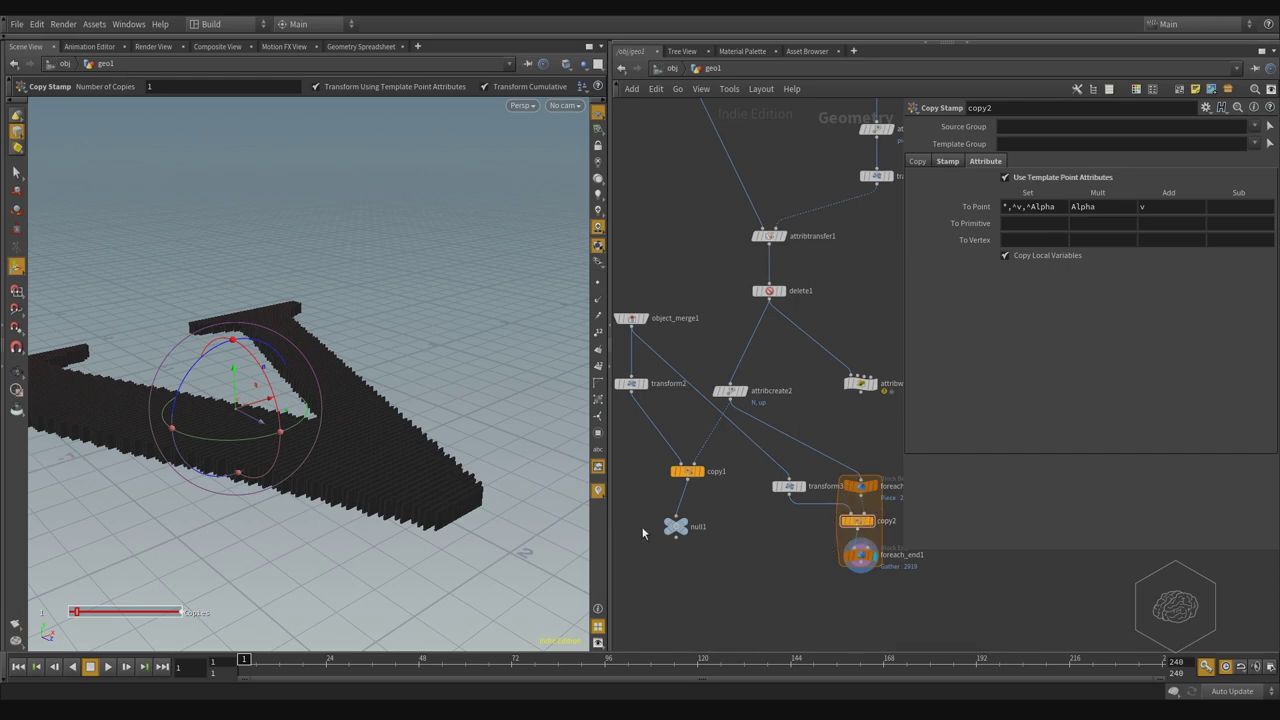
pyautogui.moveTo(643, 533); pyautogui.dragTo(686, 528, button='middle')
pyautogui.click(722, 521)
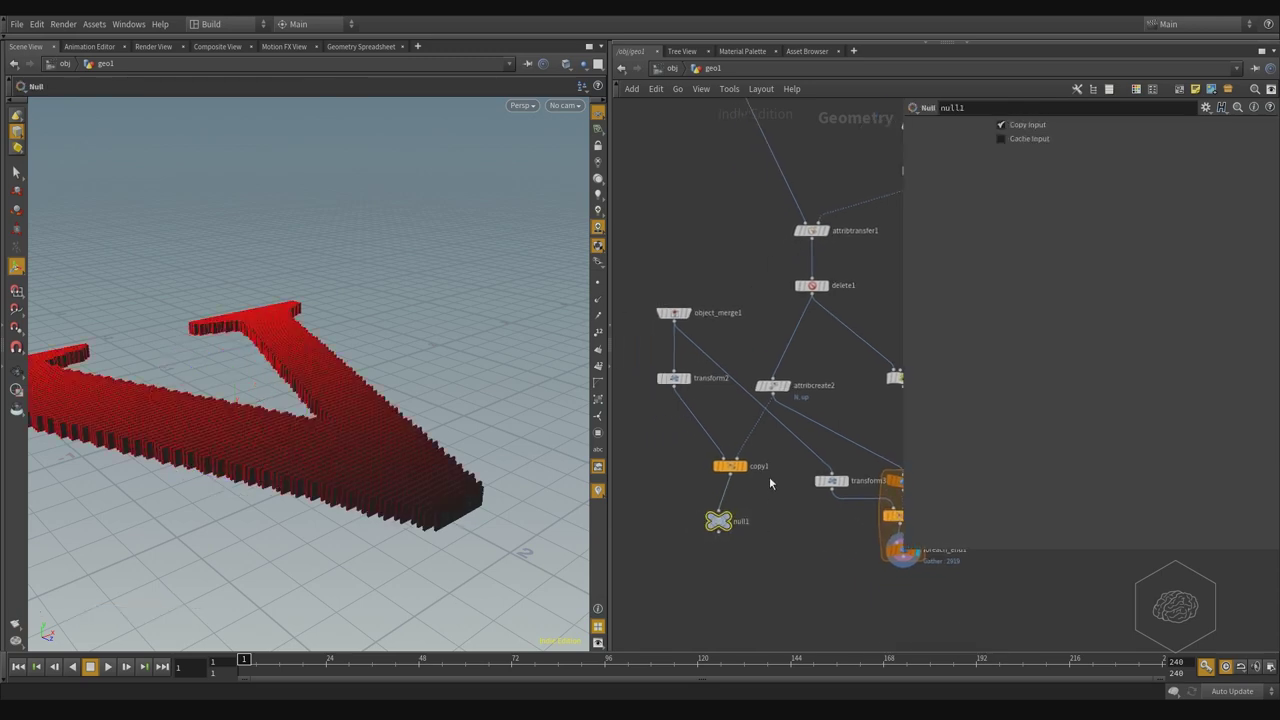
pyautogui.click(740, 465)
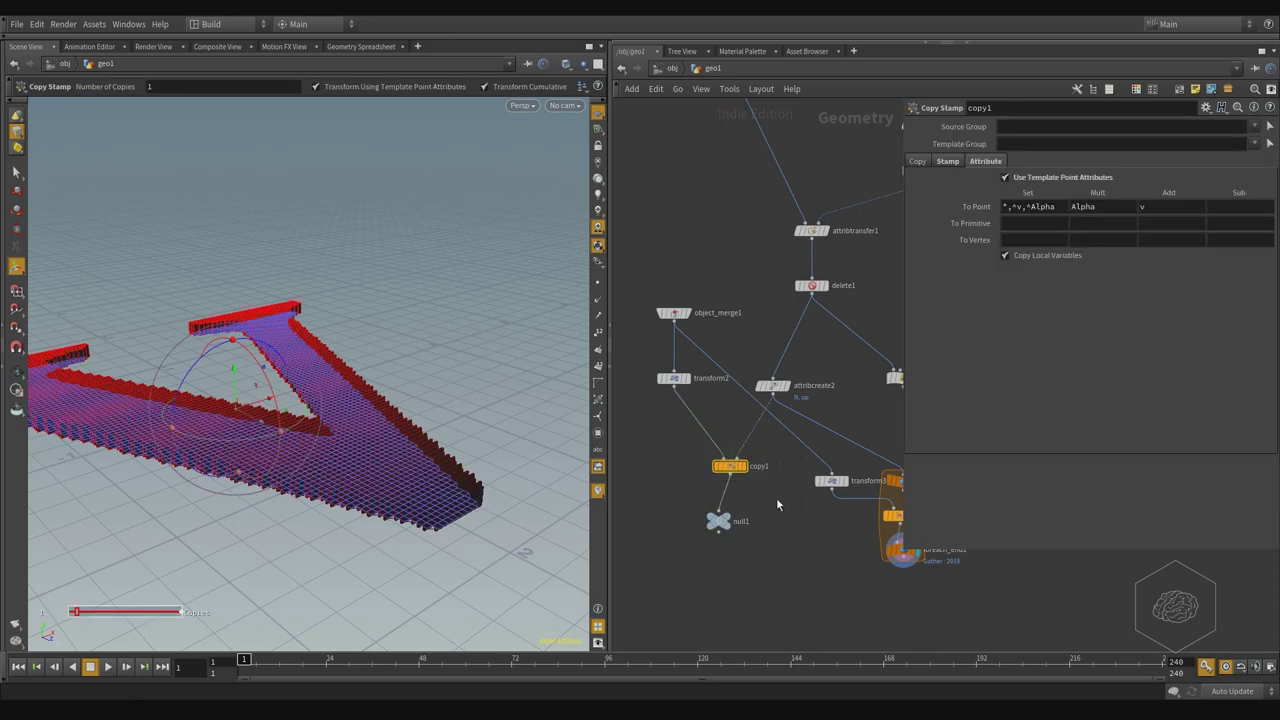
pyautogui.click(952, 162)
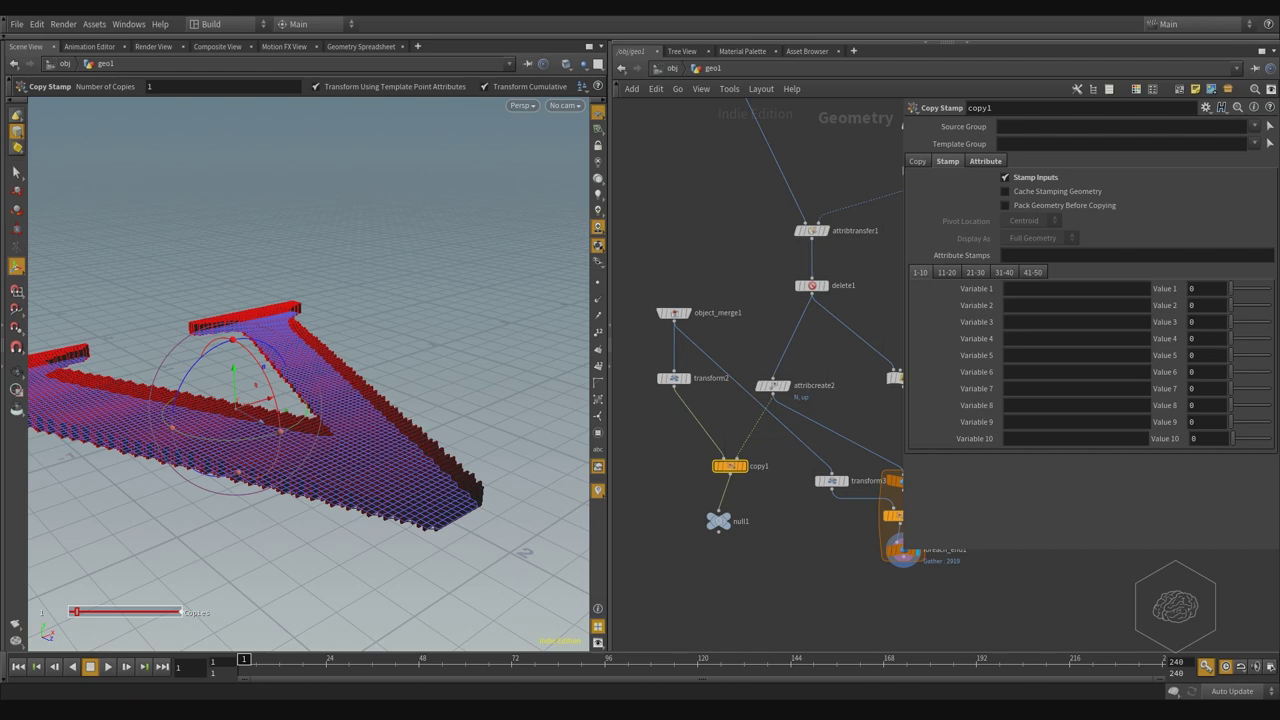
pyautogui.click(1063, 291)
pyautogui.write('new')
pyautogui.write('po')
pyautogui.press('BackSpace')
pyautogui.press('BackSpace')
pyautogui.press('BackSpace')
pyautogui.press('BackSpace')
pyautogui.press('BackSpace')
pyautogui.click(1209, 289)
pyautogui.write('ie')
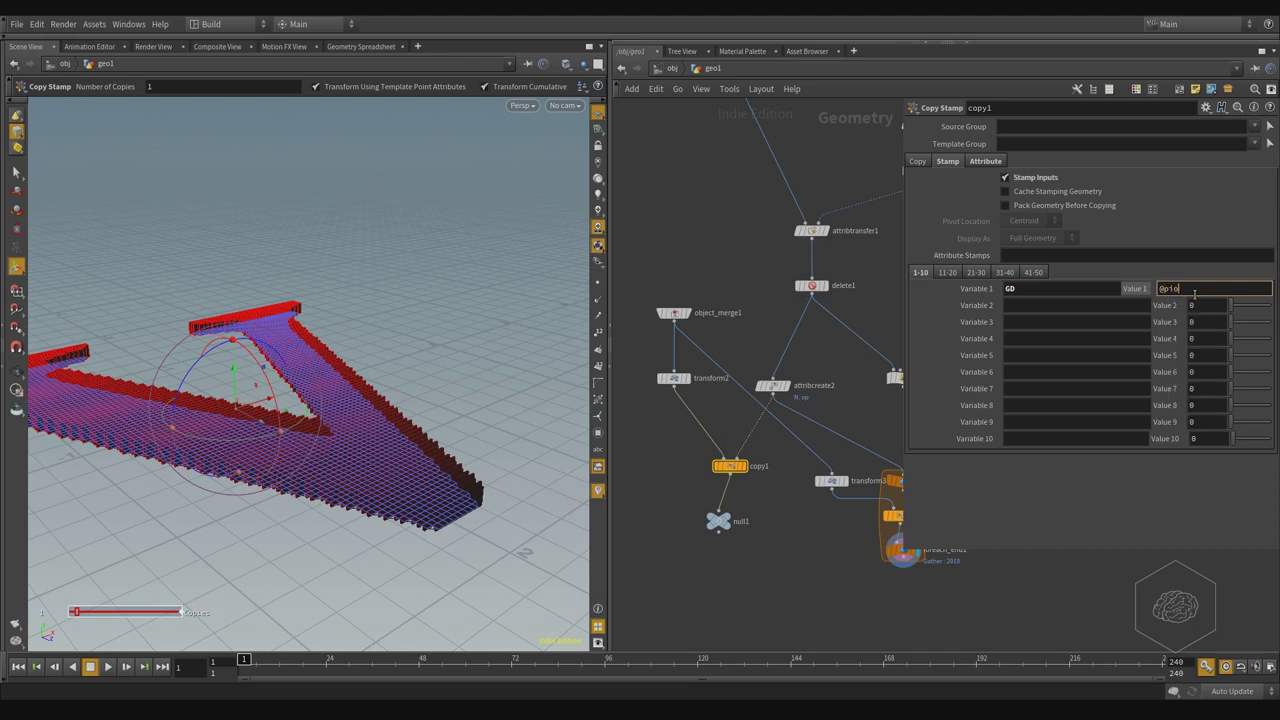
pyautogui.press('Return')
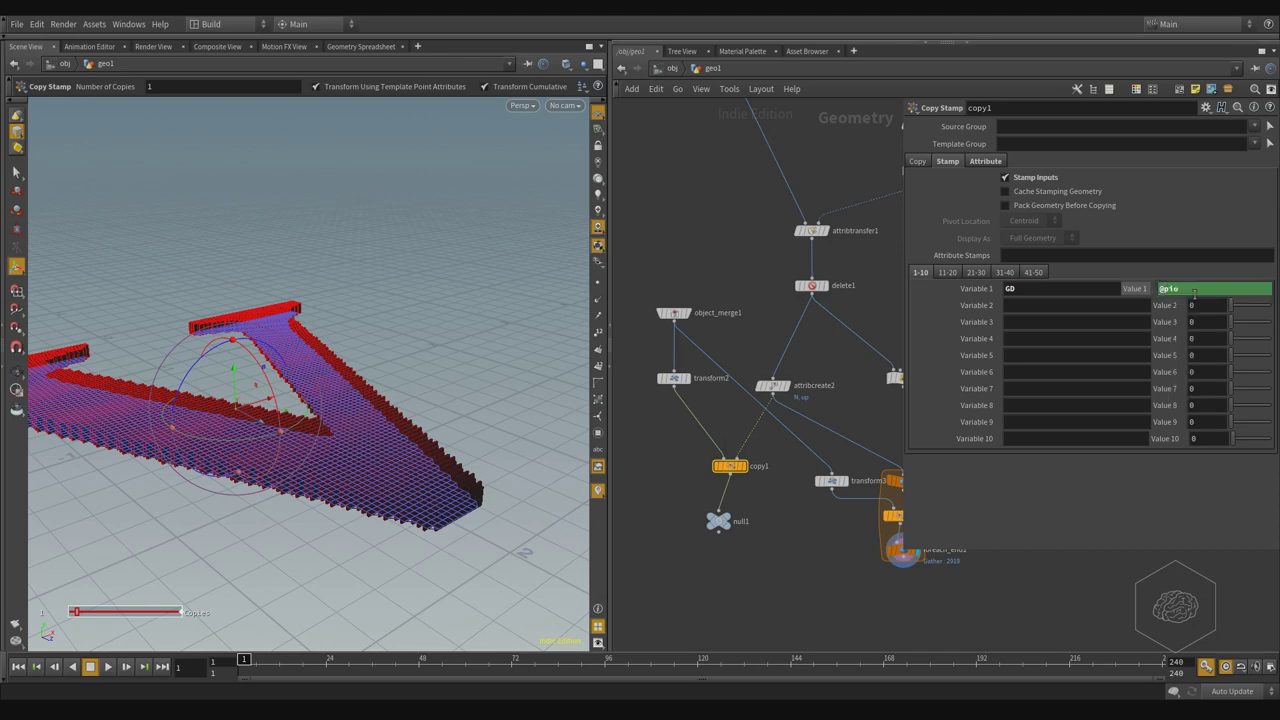
pyautogui.moveTo(802, 576); pyautogui.dragTo(836, 604, button='middle')
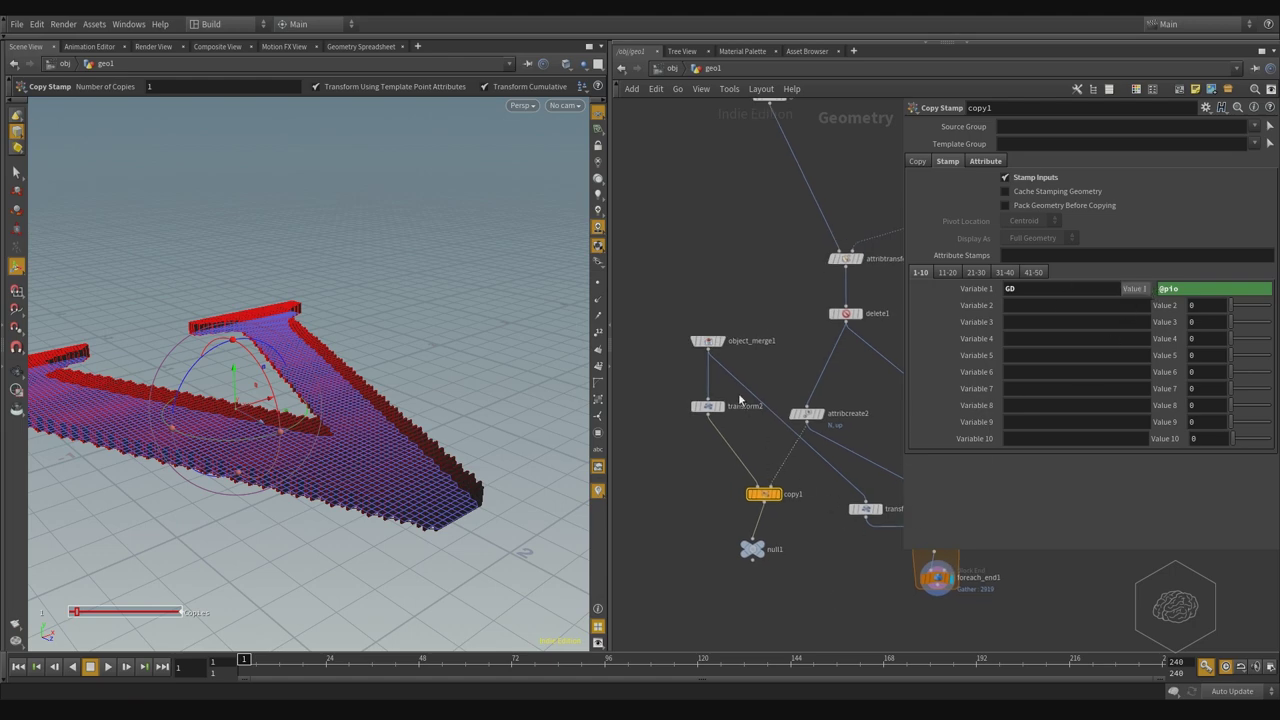
# Pan up to grid1, lower null1 slightly beneath copy1, and select transform2
pyautogui.moveTo(802, 408); pyautogui.dragTo(786, 439, button='middle')
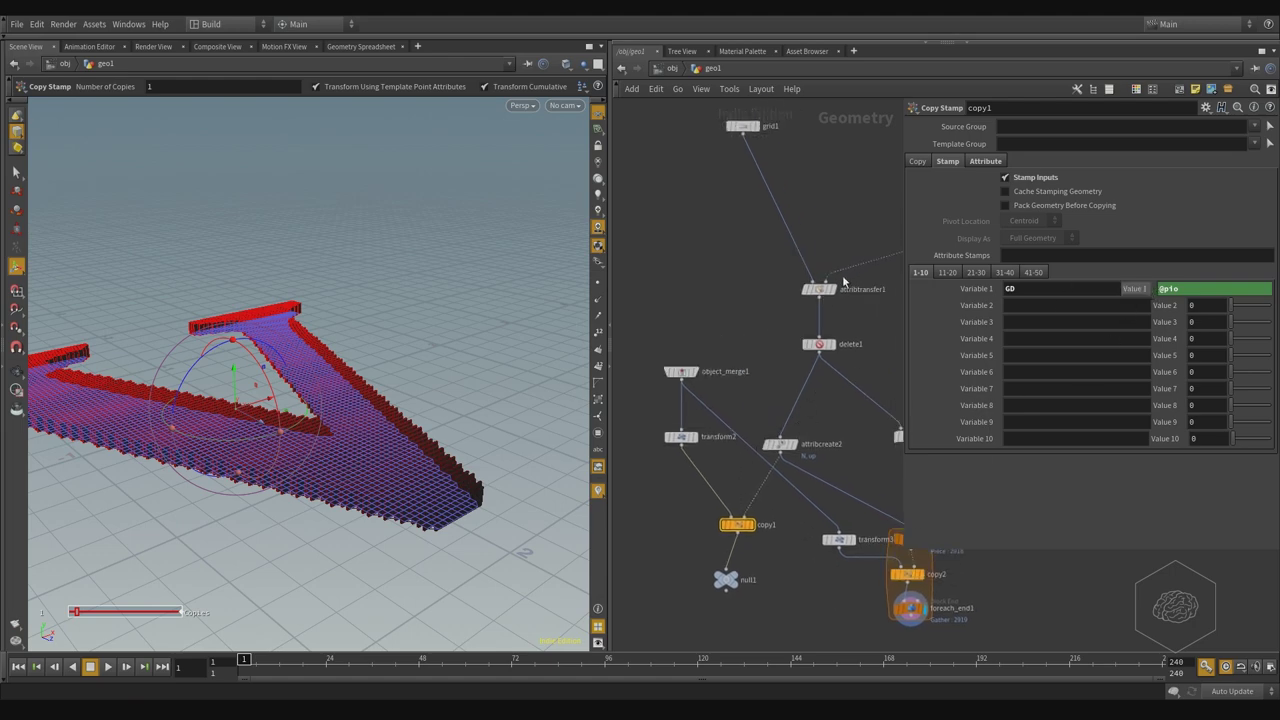
pyautogui.moveTo(842, 275); pyautogui.dragTo(734, 313, button='middle')
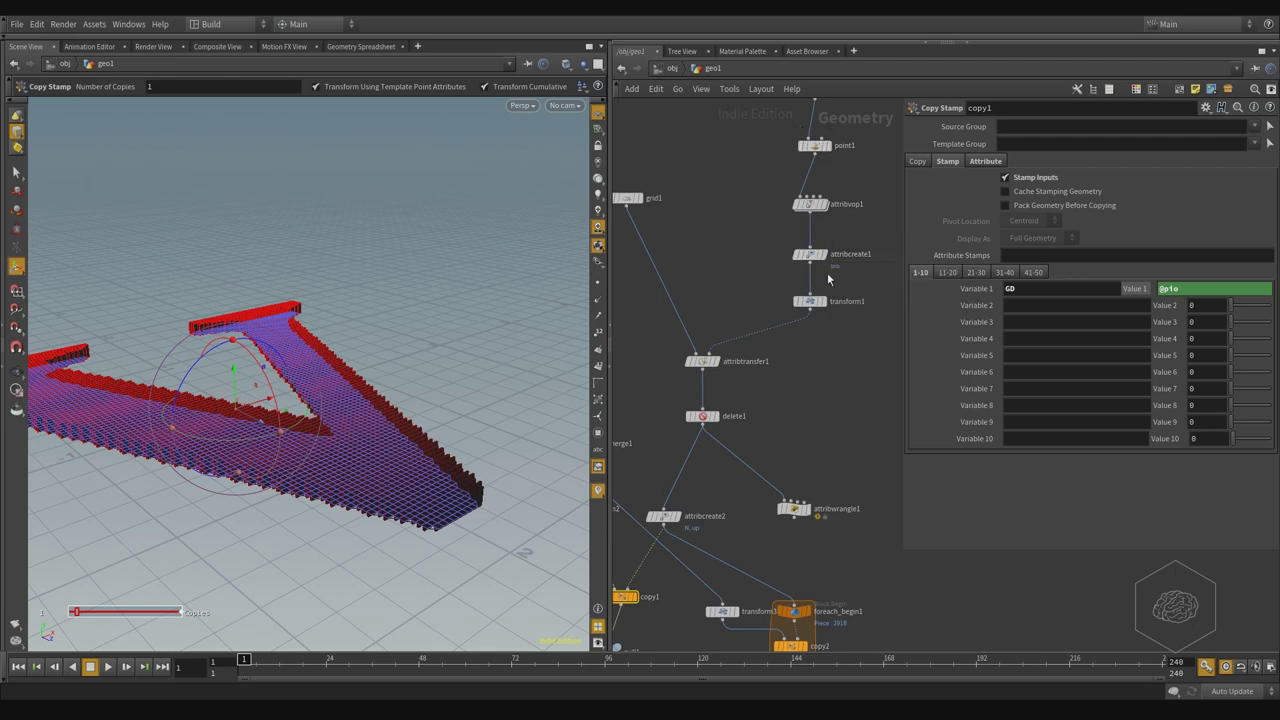
pyautogui.moveTo(710, 352); pyautogui.dragTo(804, 190, button='middle')
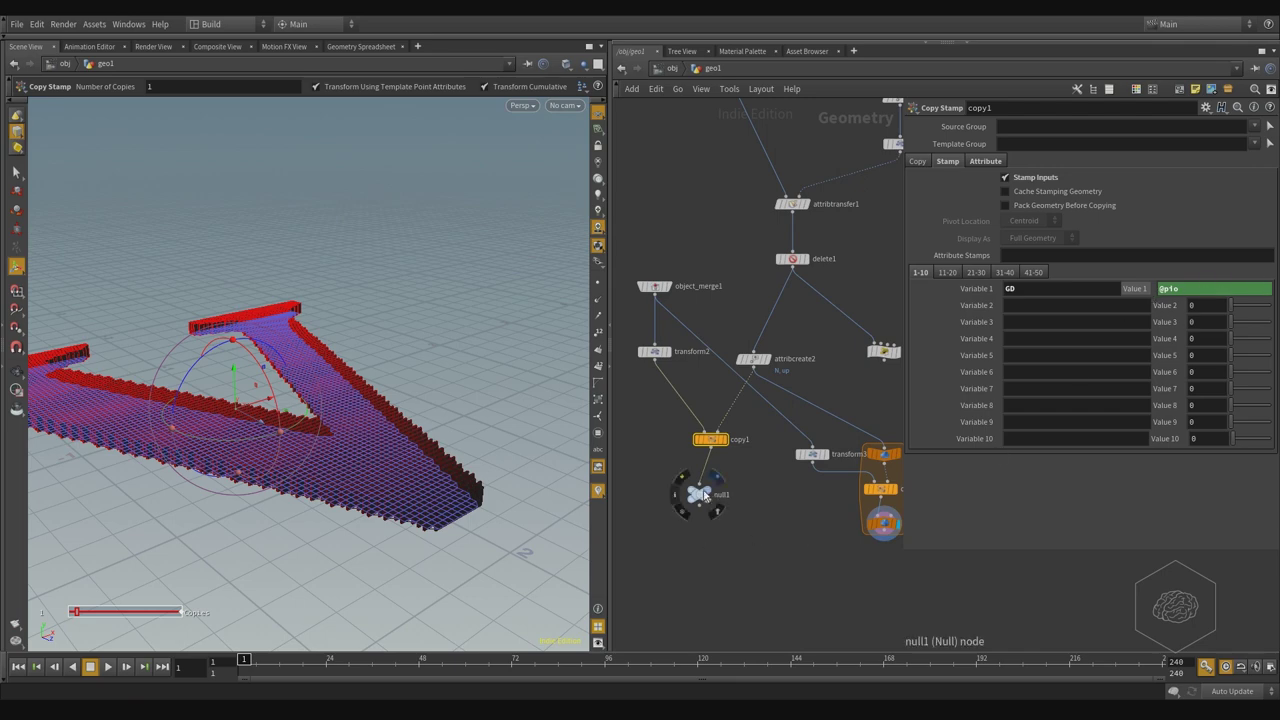
pyautogui.moveTo(699, 494); pyautogui.dragTo(711, 530)
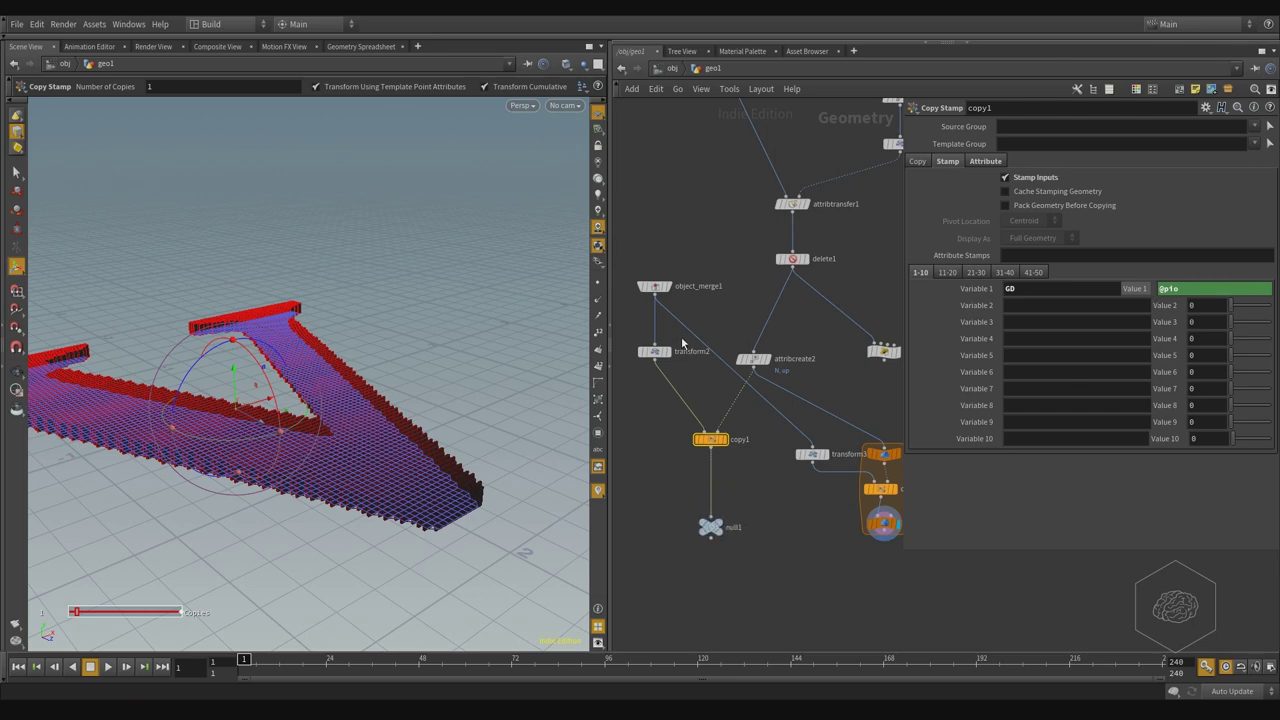
pyautogui.click(654, 351)
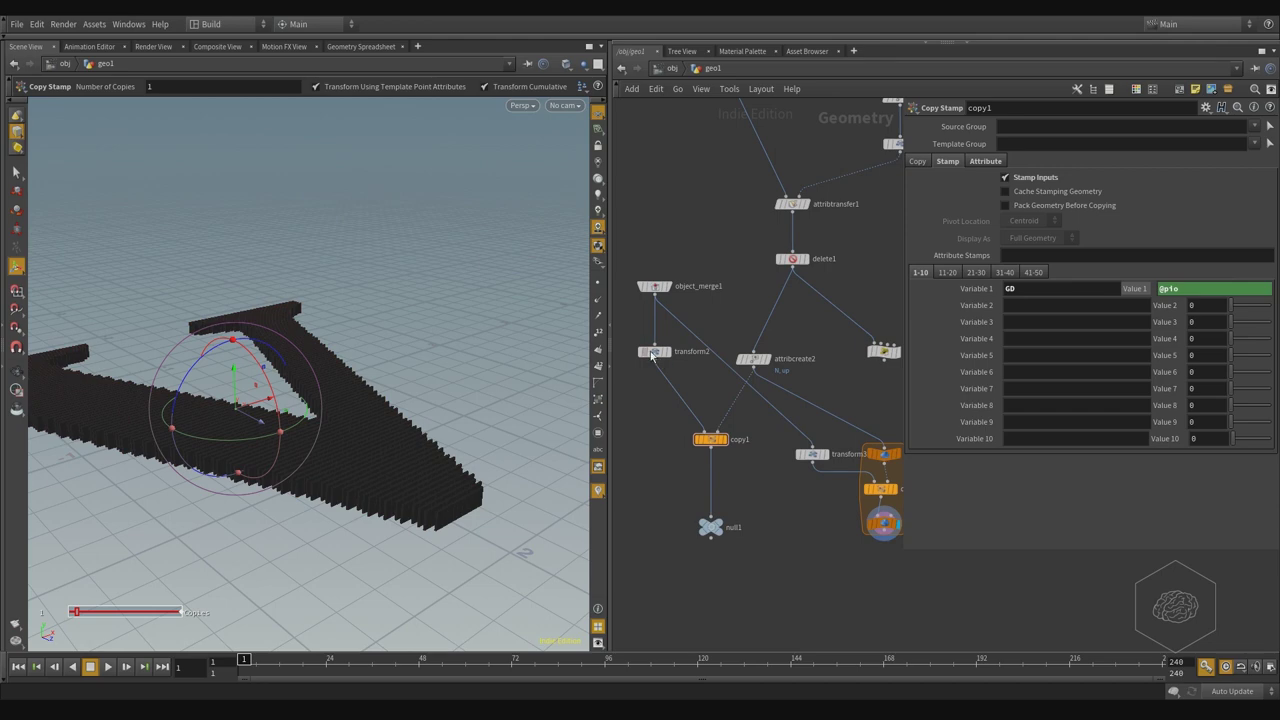